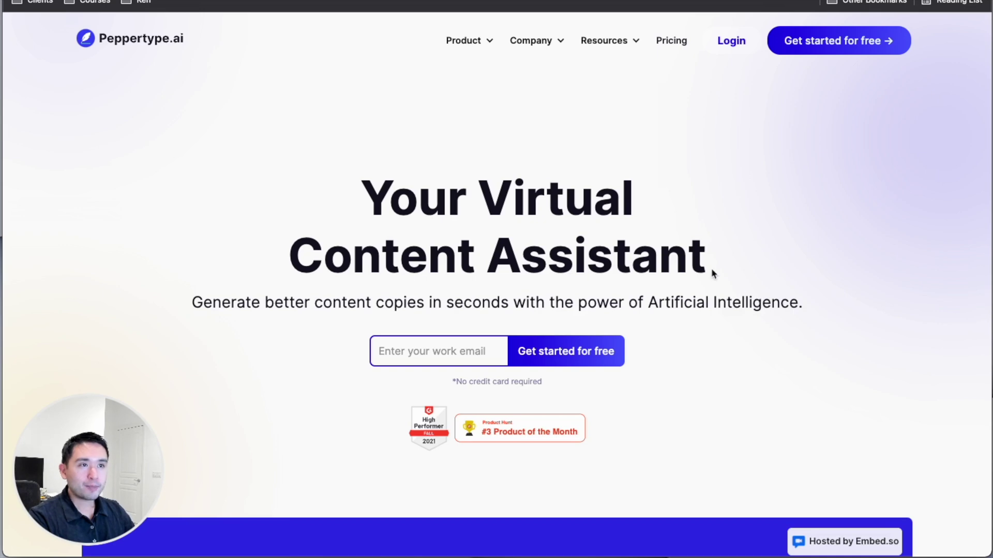
Step: Log in with the saved credentials and put off the profile-building prompt until later
{"action": "mouse_move", "coordinate": [363, 194]}
{"action": "left_mouse_down"}
{"action": "mouse_move", "coordinate": [514, 195]}
{"action": "mouse_move", "coordinate": [528, 242]}
{"action": "mouse_move", "coordinate": [675, 259]}
{"action": "mouse_move", "coordinate": [741, 255]}
{"action": "left_mouse_up"}
{"action": "scroll", "coordinate": [729, 258], "scroll_direction": "down", "scroll_amount": 1}
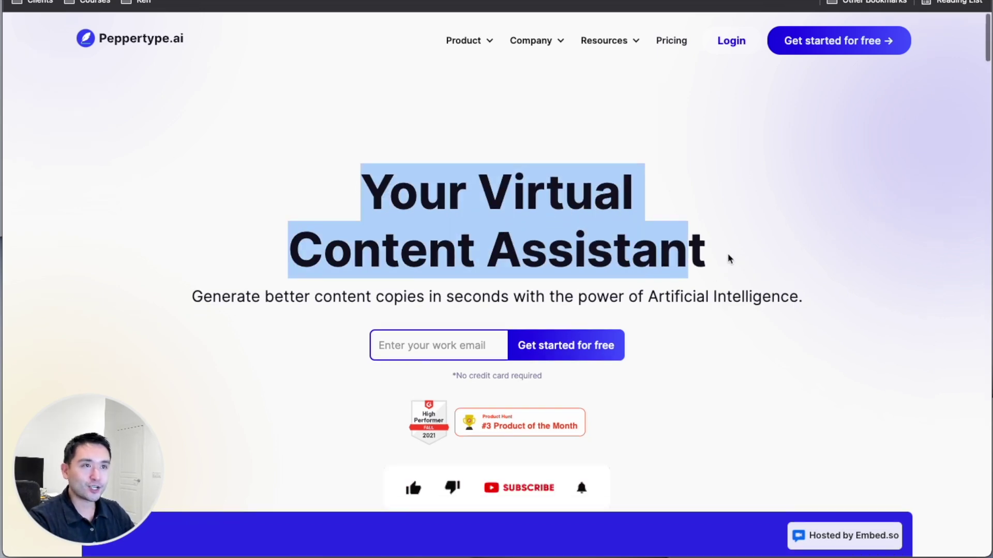
{"action": "scroll", "coordinate": [729, 258], "scroll_direction": "down", "scroll_amount": 2}
{"action": "scroll", "coordinate": [729, 259], "scroll_direction": "down", "scroll_amount": 3}
{"action": "scroll", "coordinate": [730, 258], "scroll_direction": "down", "scroll_amount": 3}
{"action": "scroll", "coordinate": [729, 258], "scroll_direction": "down", "scroll_amount": 2}
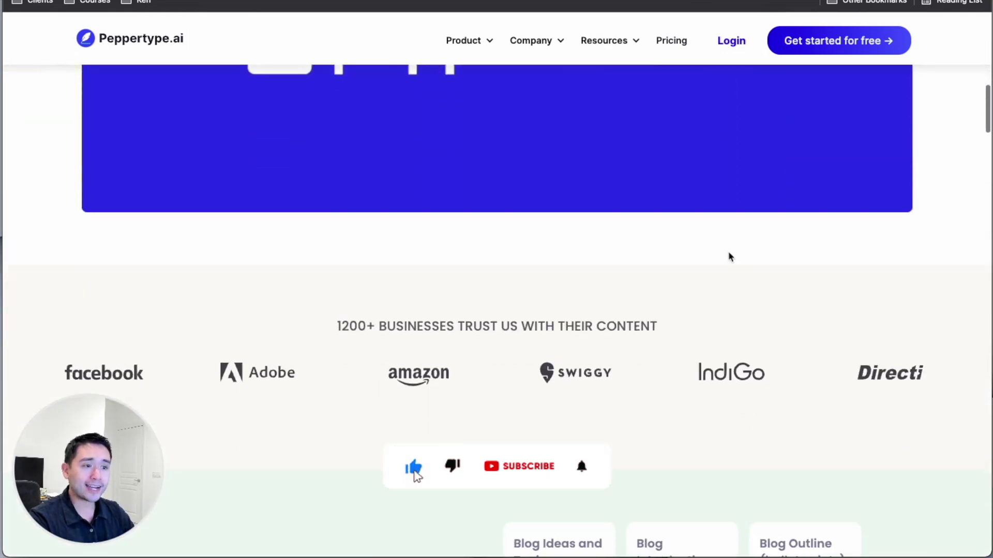
{"action": "scroll", "coordinate": [729, 257], "scroll_direction": "down", "scroll_amount": 1}
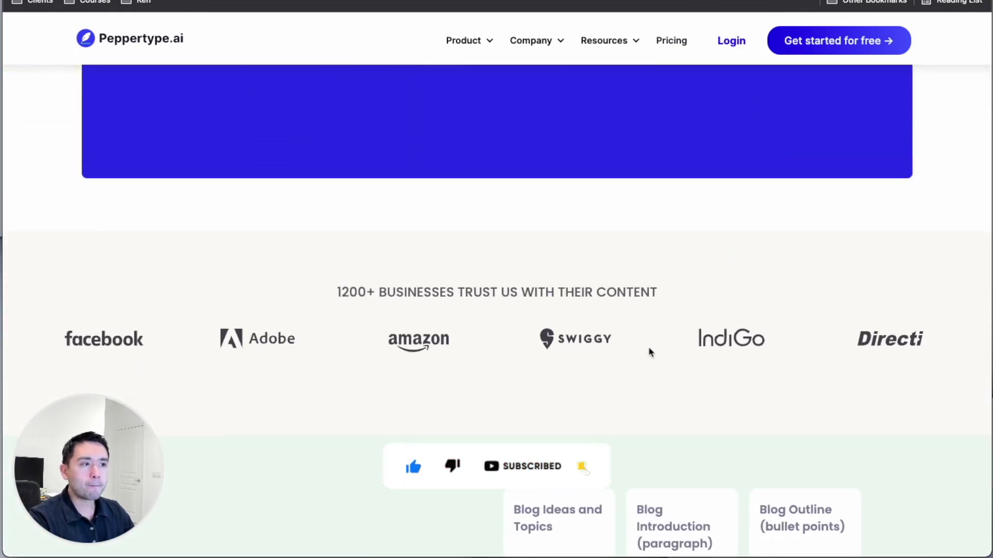
{"action": "scroll", "coordinate": [651, 345], "scroll_direction": "down", "scroll_amount": 4}
{"action": "scroll", "coordinate": [649, 344], "scroll_direction": "down", "scroll_amount": 5}
{"action": "scroll", "coordinate": [568, 194], "scroll_direction": "down", "scroll_amount": 3}
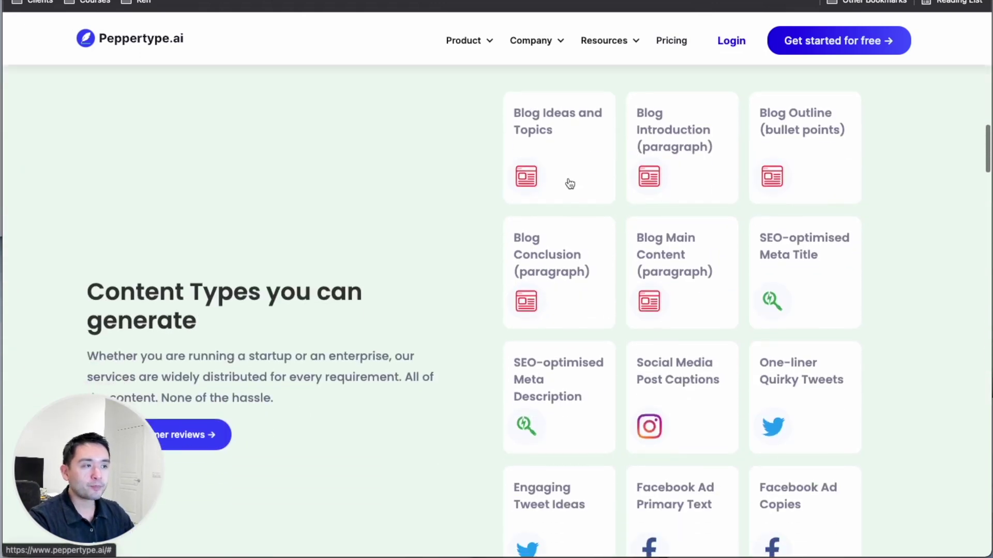
{"action": "scroll", "coordinate": [614, 322], "scroll_direction": "down", "scroll_amount": 1}
{"action": "scroll", "coordinate": [571, 388], "scroll_direction": "down", "scroll_amount": 1}
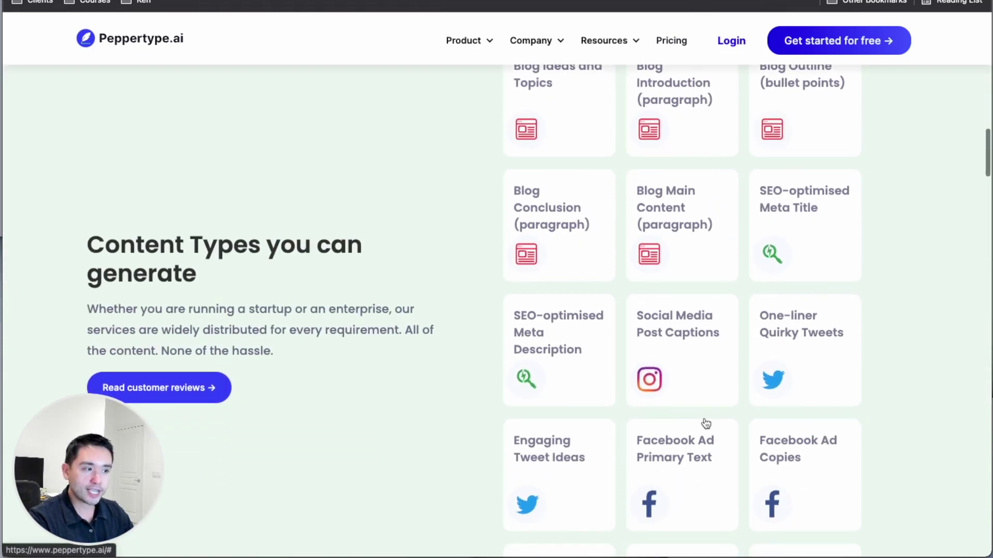
{"action": "scroll", "coordinate": [705, 421], "scroll_direction": "down", "scroll_amount": 5}
{"action": "scroll", "coordinate": [761, 295], "scroll_direction": "down", "scroll_amount": 2}
{"action": "scroll", "coordinate": [638, 377], "scroll_direction": "down", "scroll_amount": 1}
{"action": "scroll", "coordinate": [643, 381], "scroll_direction": "down", "scroll_amount": 3}
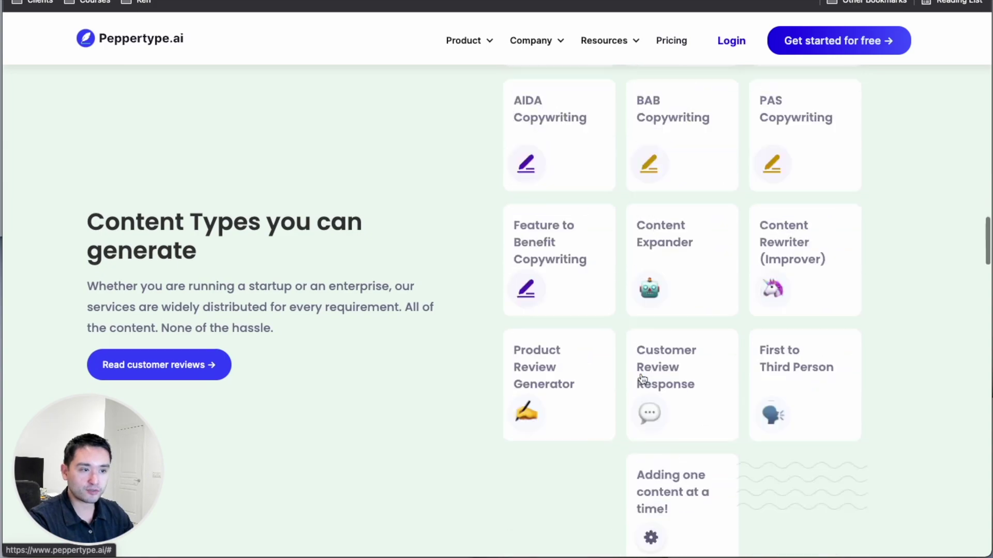
{"action": "scroll", "coordinate": [641, 379], "scroll_direction": "down", "scroll_amount": 5}
{"action": "scroll", "coordinate": [641, 373], "scroll_direction": "down", "scroll_amount": 3}
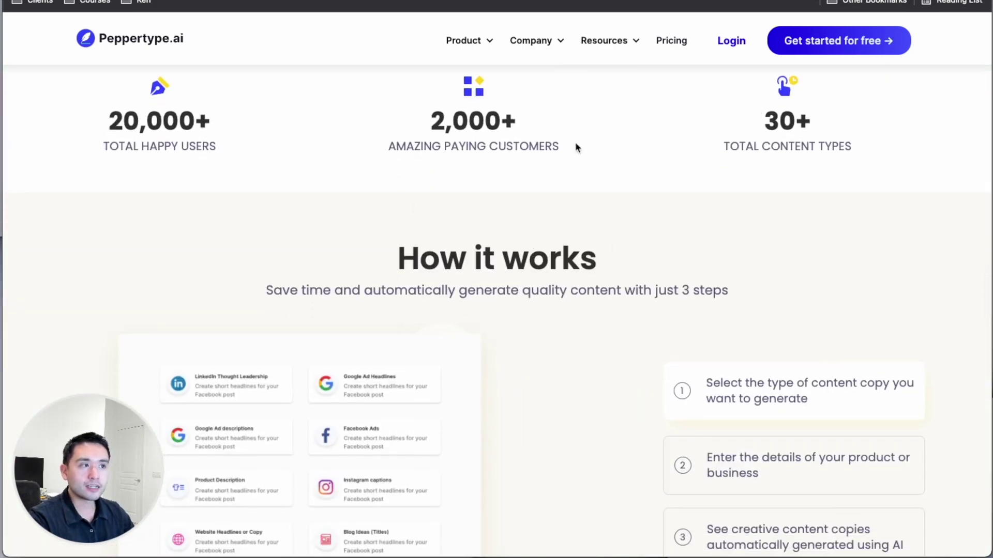
{"action": "scroll", "coordinate": [610, 262], "scroll_direction": "down", "scroll_amount": 1}
{"action": "scroll", "coordinate": [601, 273], "scroll_direction": "down", "scroll_amount": 5}
{"action": "scroll", "coordinate": [598, 271], "scroll_direction": "down", "scroll_amount": 5}
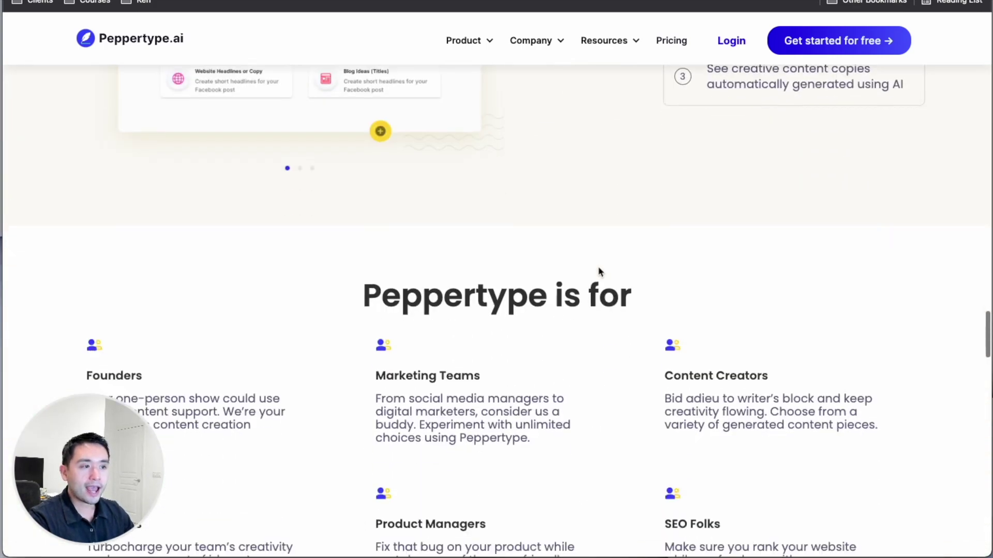
{"action": "scroll", "coordinate": [598, 270], "scroll_direction": "down", "scroll_amount": 7}
{"action": "scroll", "coordinate": [600, 271], "scroll_direction": "down", "scroll_amount": 3}
{"action": "scroll", "coordinate": [600, 271], "scroll_direction": "down", "scroll_amount": 3}
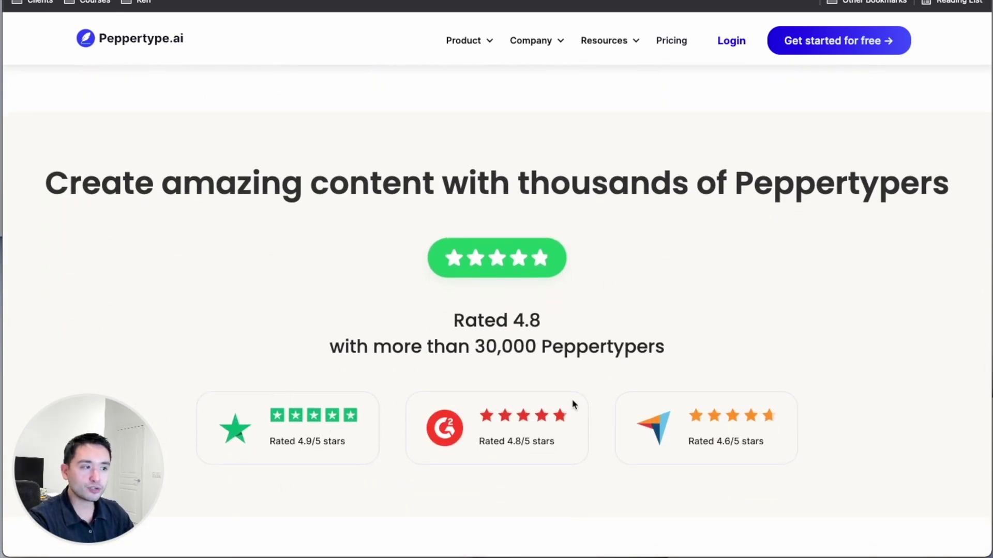
{"action": "scroll", "coordinate": [711, 401], "scroll_direction": "up", "scroll_amount": 3}
{"action": "scroll", "coordinate": [711, 401], "scroll_direction": "up", "scroll_amount": 2}
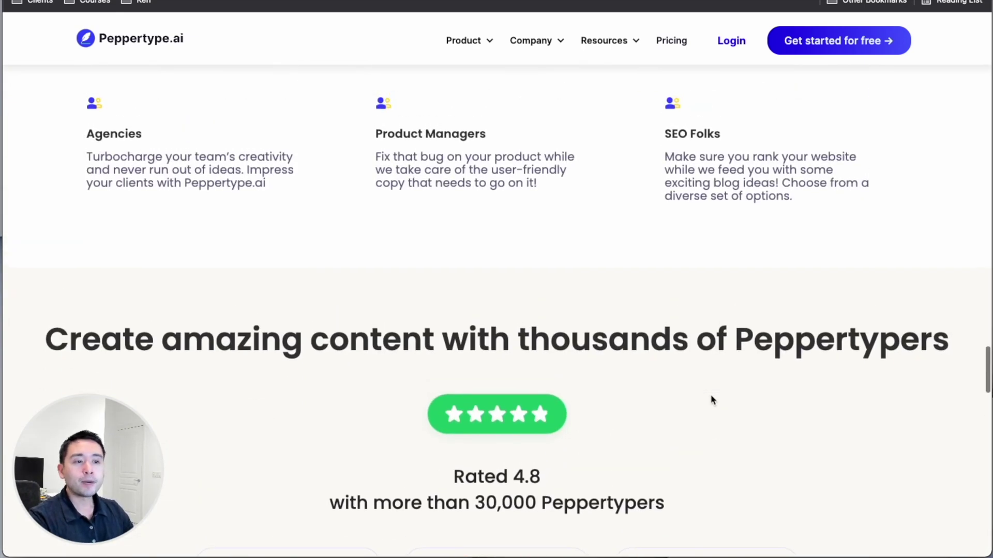
{"action": "scroll", "coordinate": [711, 400], "scroll_direction": "up", "scroll_amount": 10}
{"action": "scroll", "coordinate": [711, 399], "scroll_direction": "up", "scroll_amount": 5}
{"action": "scroll", "coordinate": [711, 400], "scroll_direction": "up", "scroll_amount": 3}
{"action": "scroll", "coordinate": [710, 399], "scroll_direction": "up", "scroll_amount": 3}
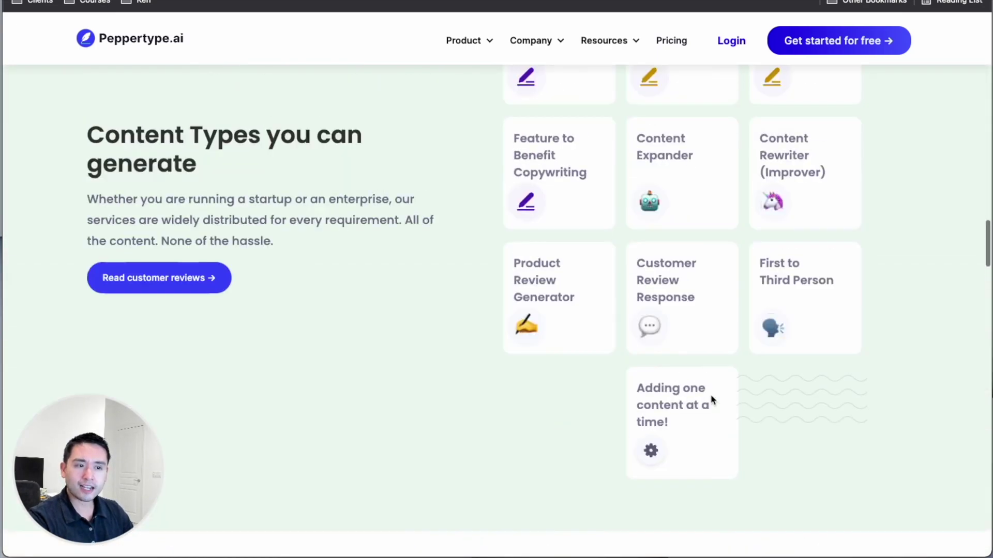
{"action": "scroll", "coordinate": [710, 400], "scroll_direction": "up", "scroll_amount": 2}
{"action": "scroll", "coordinate": [711, 400], "scroll_direction": "up", "scroll_amount": 5}
{"action": "scroll", "coordinate": [710, 399], "scroll_direction": "up", "scroll_amount": 5}
{"action": "scroll", "coordinate": [710, 399], "scroll_direction": "up", "scroll_amount": 5}
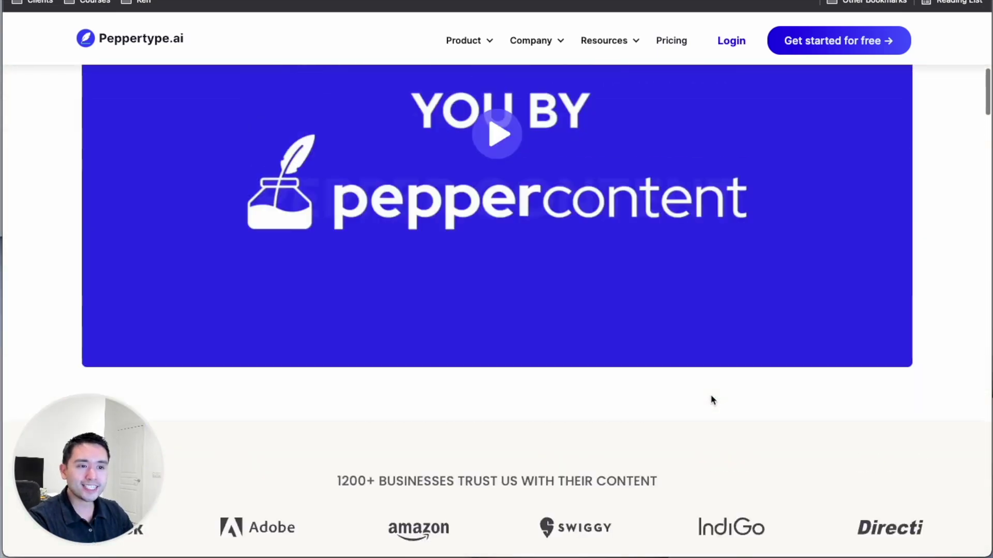
{"action": "scroll", "coordinate": [711, 399], "scroll_direction": "up", "scroll_amount": 2}
{"action": "scroll", "coordinate": [711, 399], "scroll_direction": "up", "scroll_amount": 5}
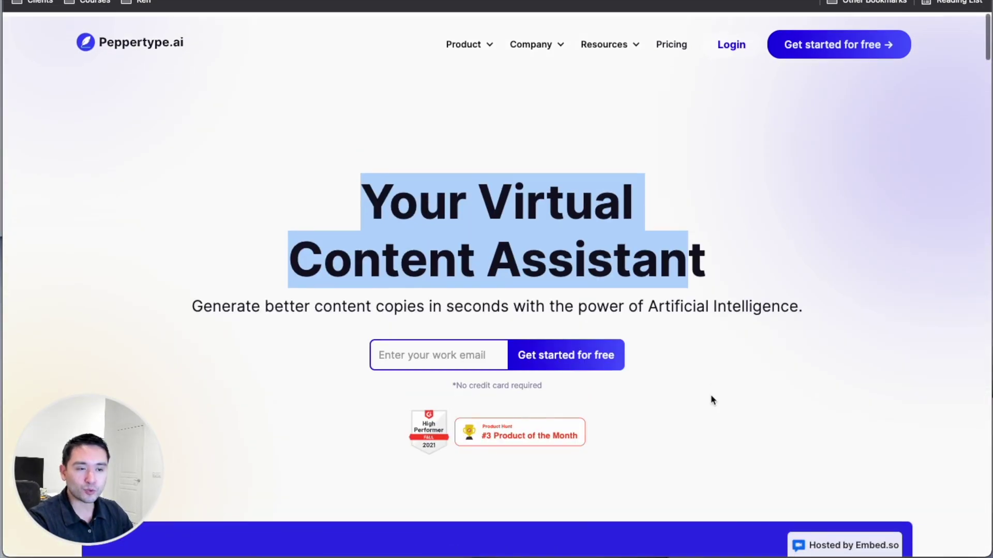
{"action": "left_click", "coordinate": [725, 257]}
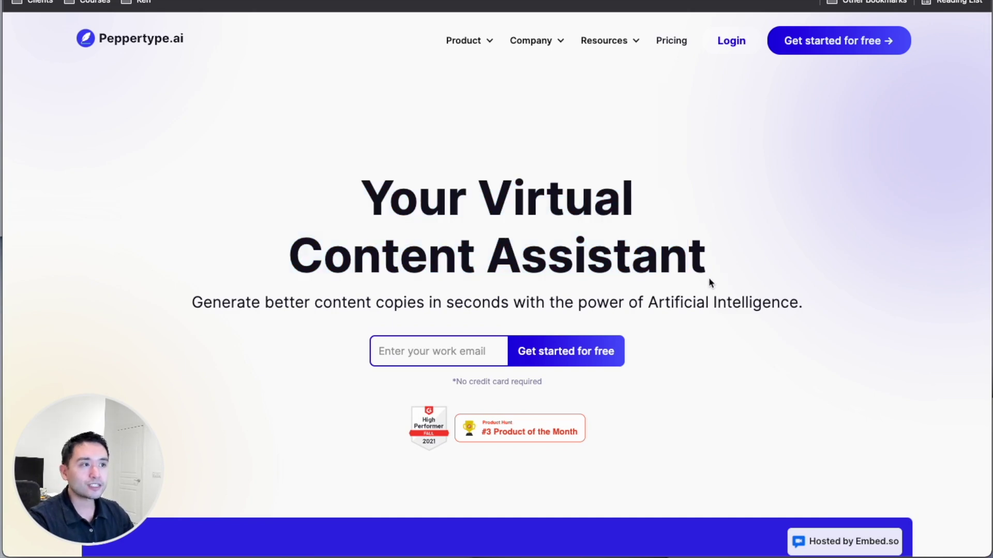
{"action": "left_click", "coordinate": [730, 41]}
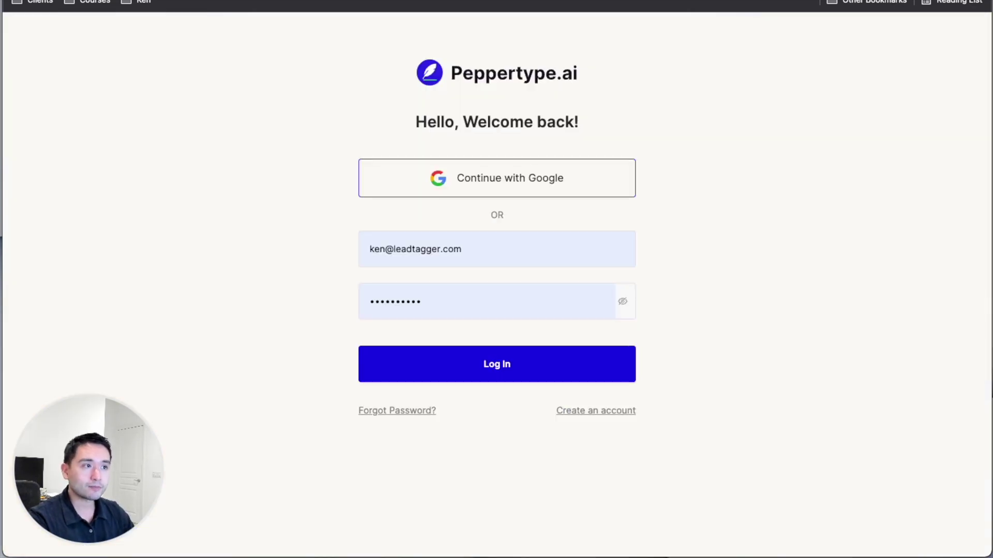
{"action": "left_click", "coordinate": [542, 373]}
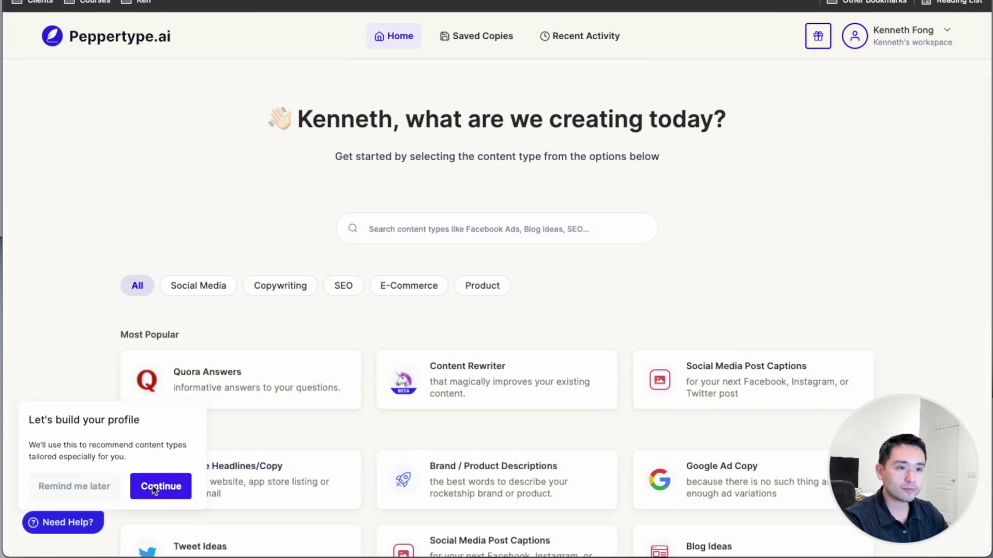
{"action": "left_click", "coordinate": [96, 487]}
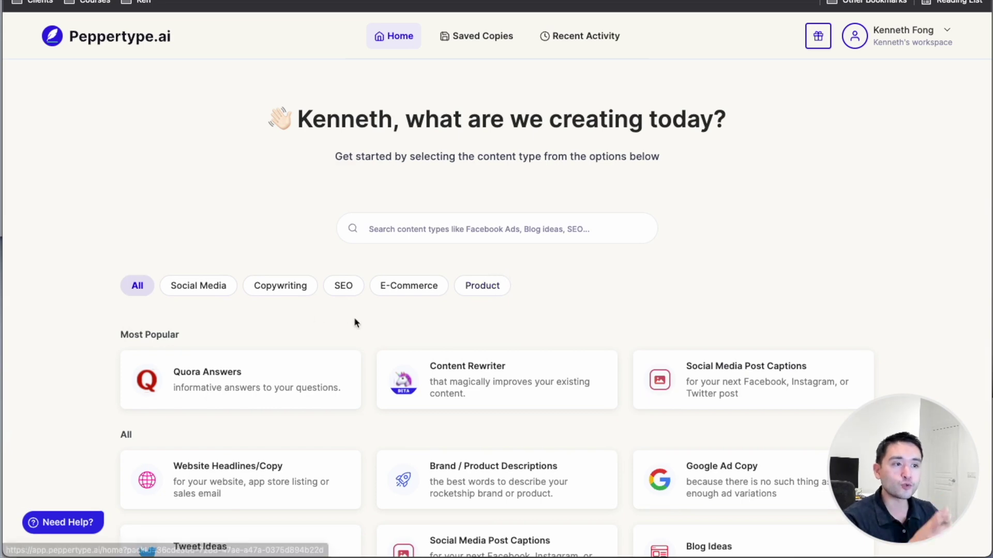
{"action": "scroll", "coordinate": [415, 327], "scroll_direction": "down", "scroll_amount": 2}
{"action": "scroll", "coordinate": [506, 298], "scroll_direction": "down", "scroll_amount": 2}
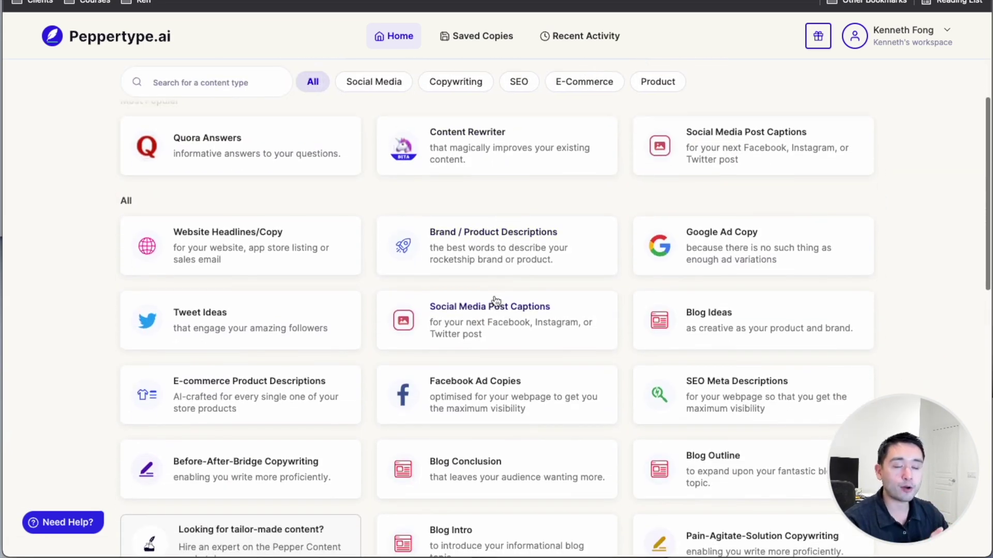
{"action": "scroll", "coordinate": [434, 282], "scroll_direction": "up", "scroll_amount": 1}
{"action": "scroll", "coordinate": [311, 271], "scroll_direction": "up", "scroll_amount": 2}
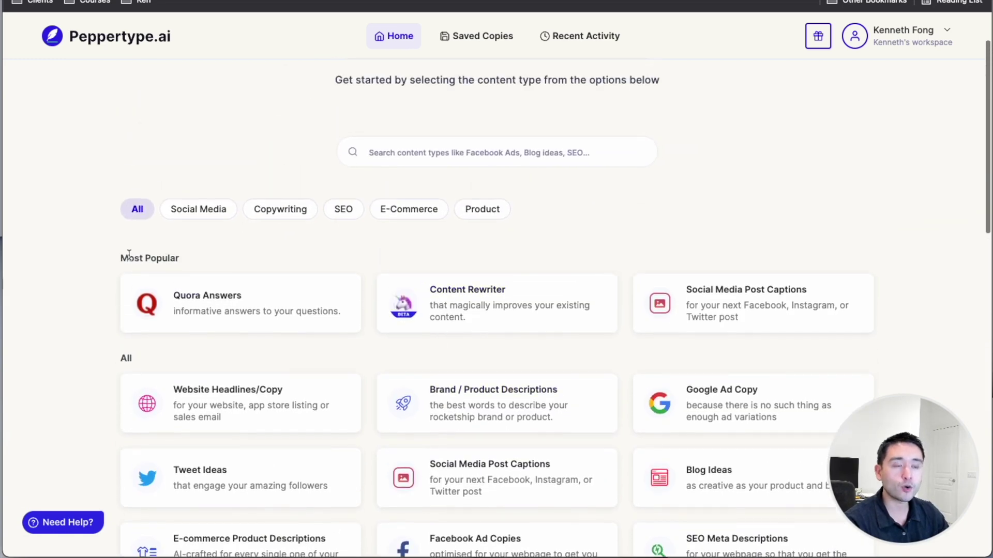
Step: Look over the Most Popular tools, then filter the catalogue to Social Media content types
{"action": "left_click_drag", "start_coordinate": [122, 259], "coordinate": [831, 303]}
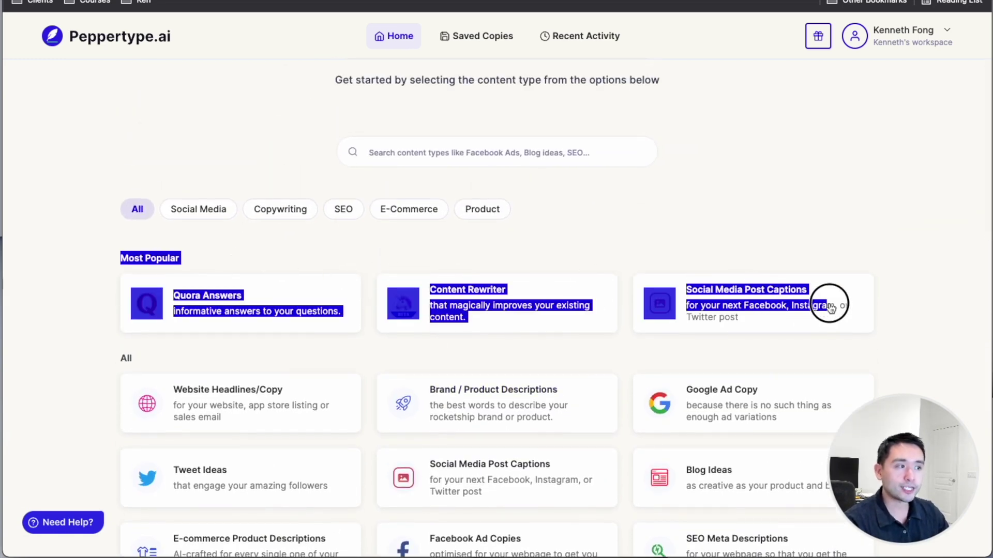
{"action": "left_click", "coordinate": [725, 229]}
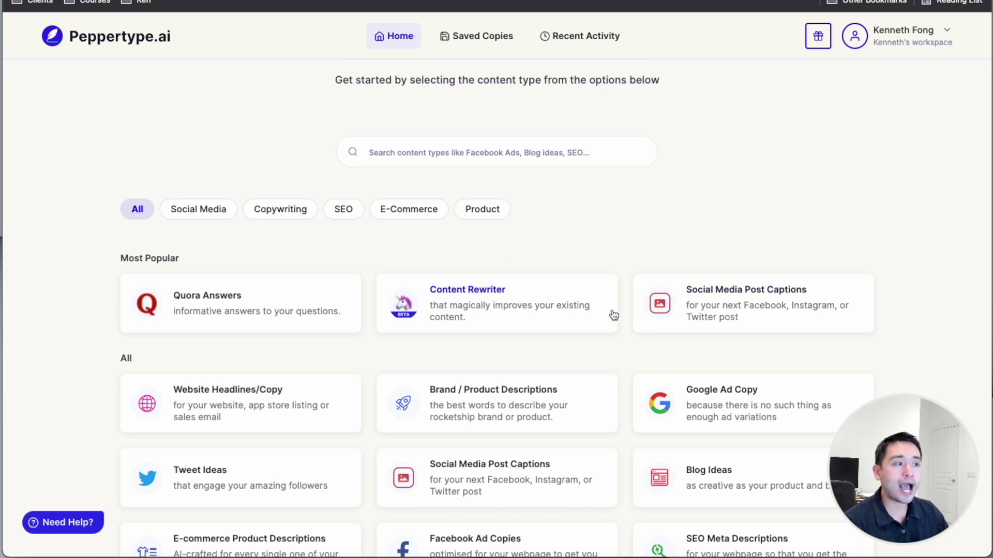
{"action": "scroll", "coordinate": [354, 287], "scroll_direction": "down", "scroll_amount": 2}
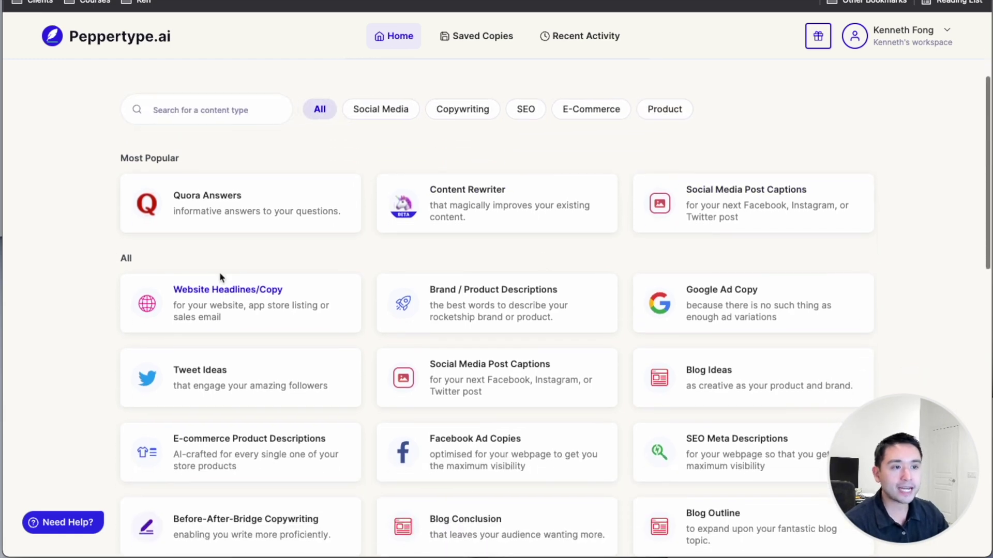
{"action": "scroll", "coordinate": [219, 277], "scroll_direction": "down", "scroll_amount": 2}
{"action": "scroll", "coordinate": [256, 198], "scroll_direction": "down", "scroll_amount": 2}
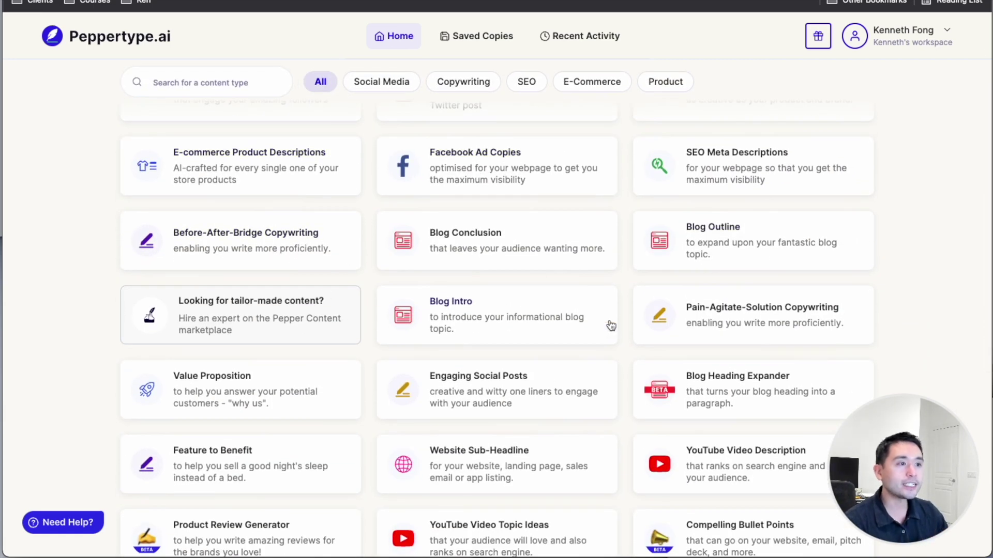
{"action": "scroll", "coordinate": [609, 326], "scroll_direction": "down", "scroll_amount": 2}
{"action": "scroll", "coordinate": [453, 378], "scroll_direction": "down", "scroll_amount": 1}
{"action": "scroll", "coordinate": [454, 378], "scroll_direction": "down", "scroll_amount": 1}
{"action": "scroll", "coordinate": [664, 379], "scroll_direction": "down", "scroll_amount": 2}
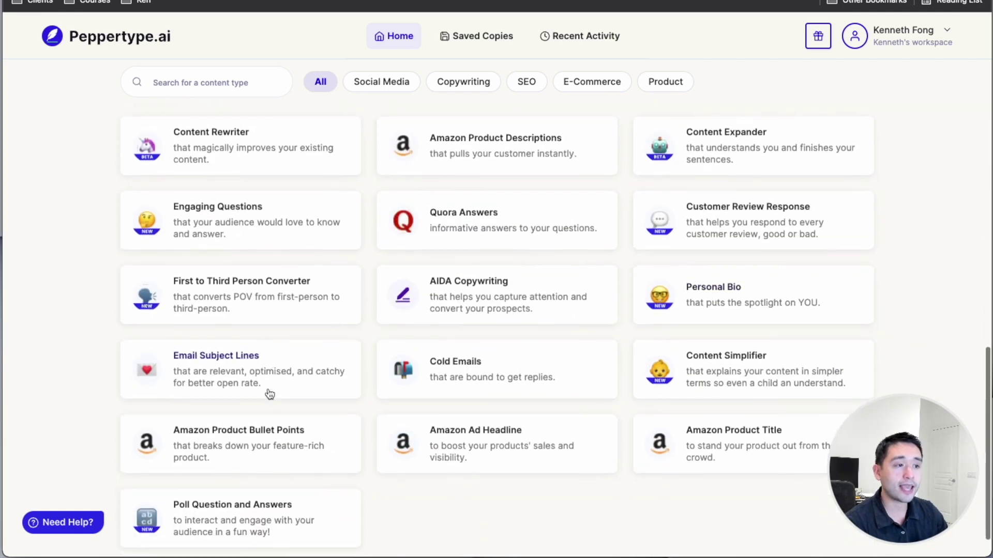
{"action": "scroll", "coordinate": [266, 393], "scroll_direction": "down", "scroll_amount": 1}
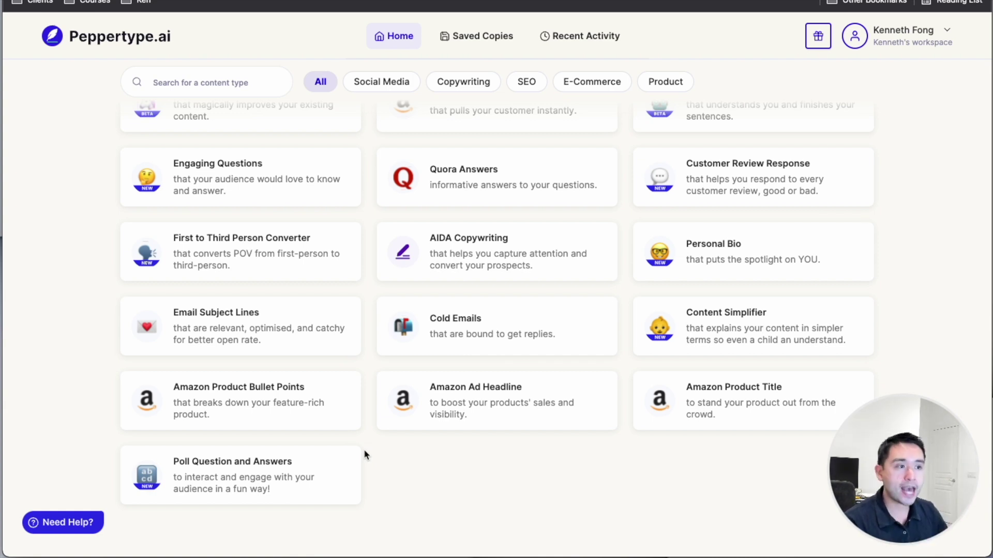
{"action": "scroll", "coordinate": [364, 449], "scroll_direction": "up", "scroll_amount": 3}
{"action": "scroll", "coordinate": [364, 449], "scroll_direction": "up", "scroll_amount": 10}
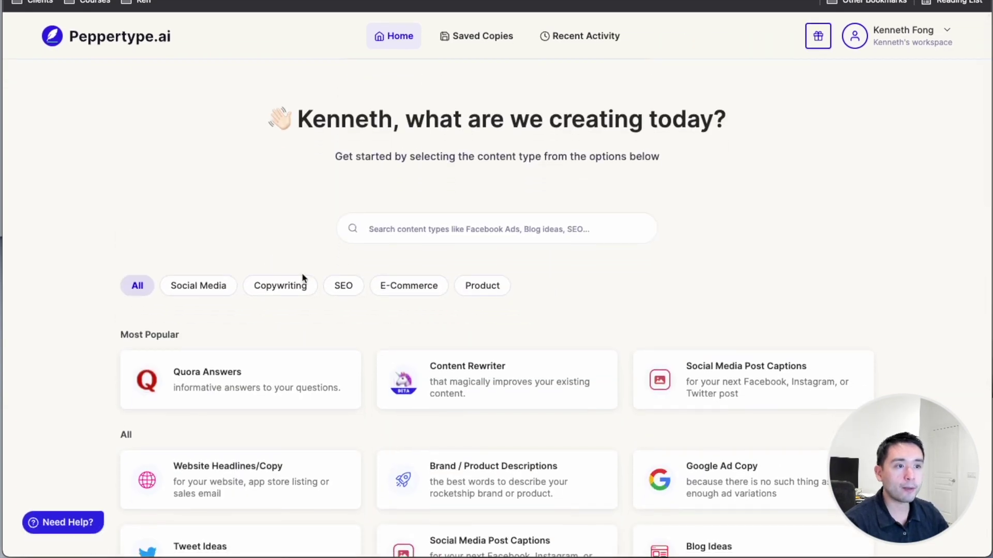
{"action": "left_click", "coordinate": [190, 294]}
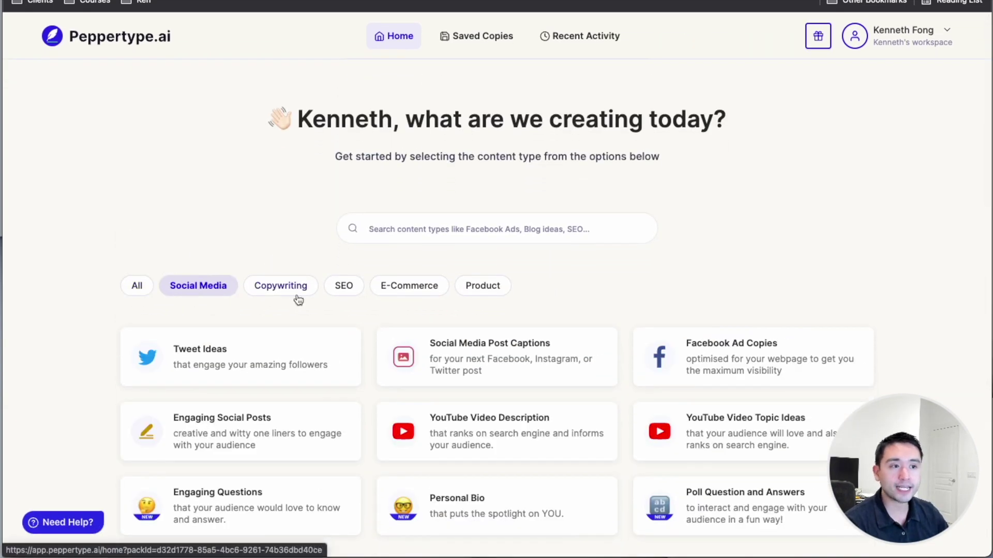
{"action": "scroll", "coordinate": [207, 302], "scroll_direction": "down", "scroll_amount": 1}
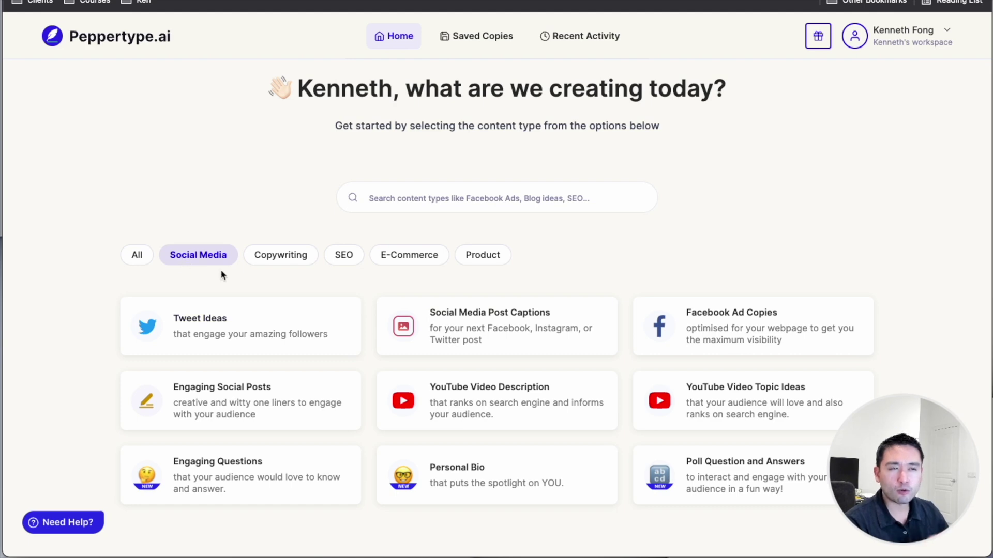
Step: Browse the Copywriting, SEO, E-Commerce and Product category tabs in turn
{"action": "left_click", "coordinate": [287, 259]}
{"action": "scroll", "coordinate": [341, 282], "scroll_direction": "down", "scroll_amount": 2}
{"action": "scroll", "coordinate": [347, 283], "scroll_direction": "down", "scroll_amount": 1}
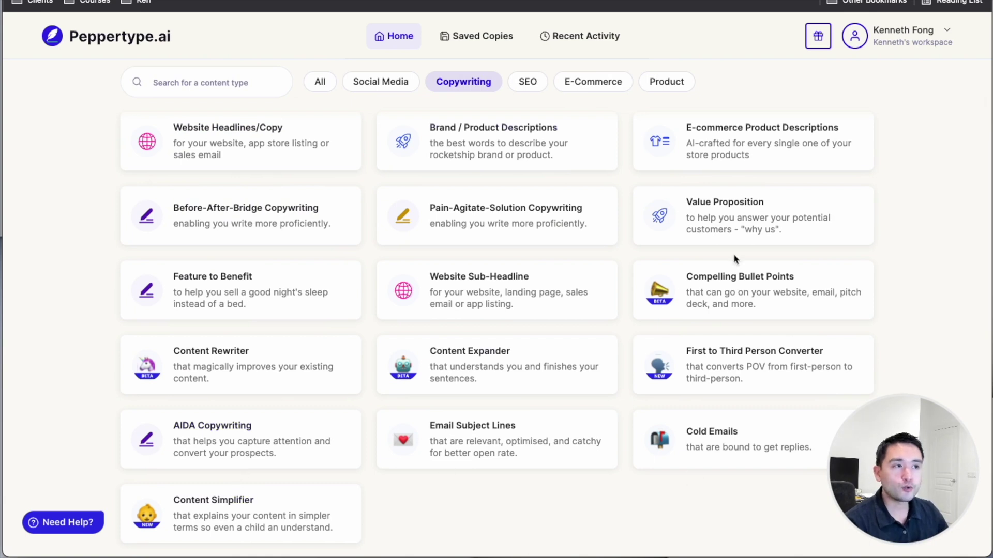
{"action": "scroll", "coordinate": [695, 229], "scroll_direction": "up", "scroll_amount": 2}
{"action": "scroll", "coordinate": [263, 239], "scroll_direction": "up", "scroll_amount": 1}
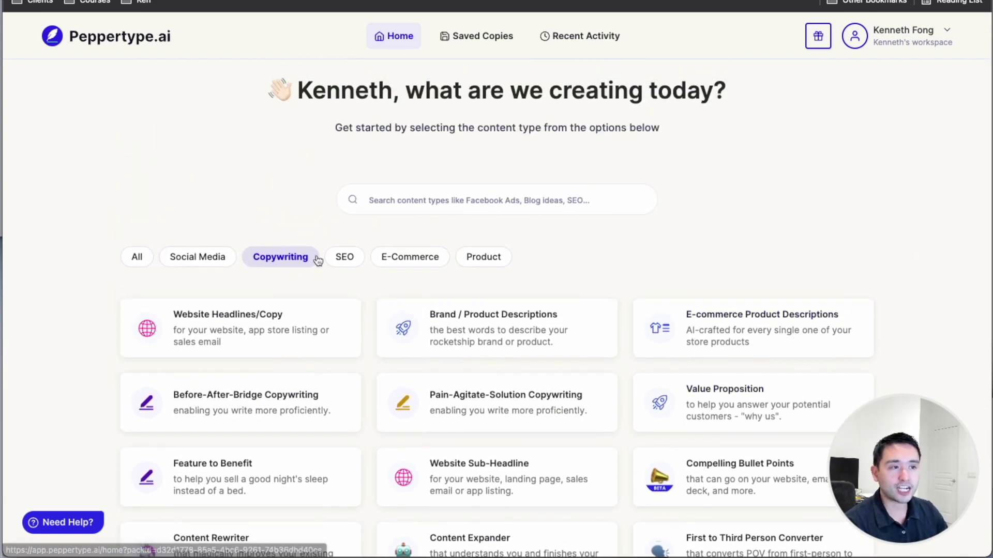
{"action": "left_click", "coordinate": [345, 257]}
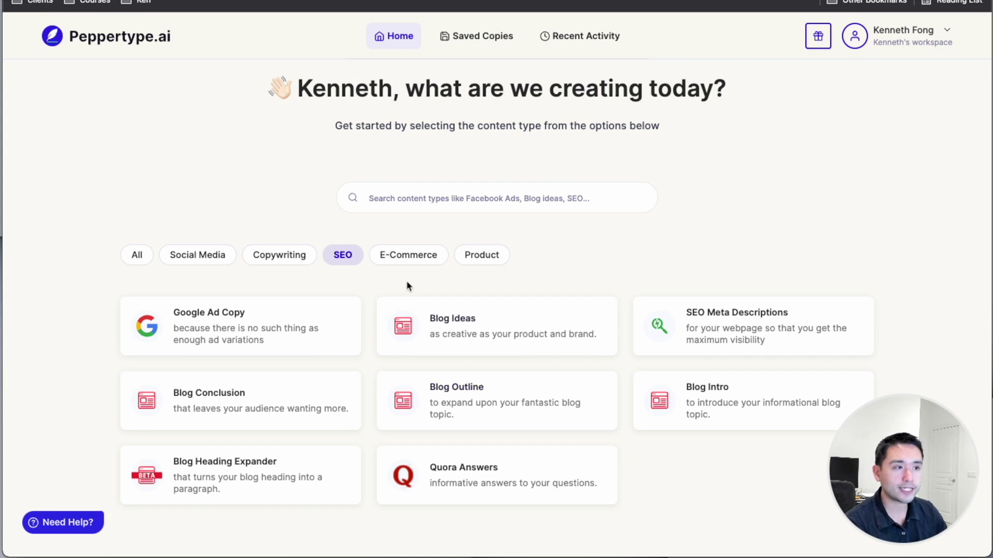
{"action": "left_click", "coordinate": [406, 254]}
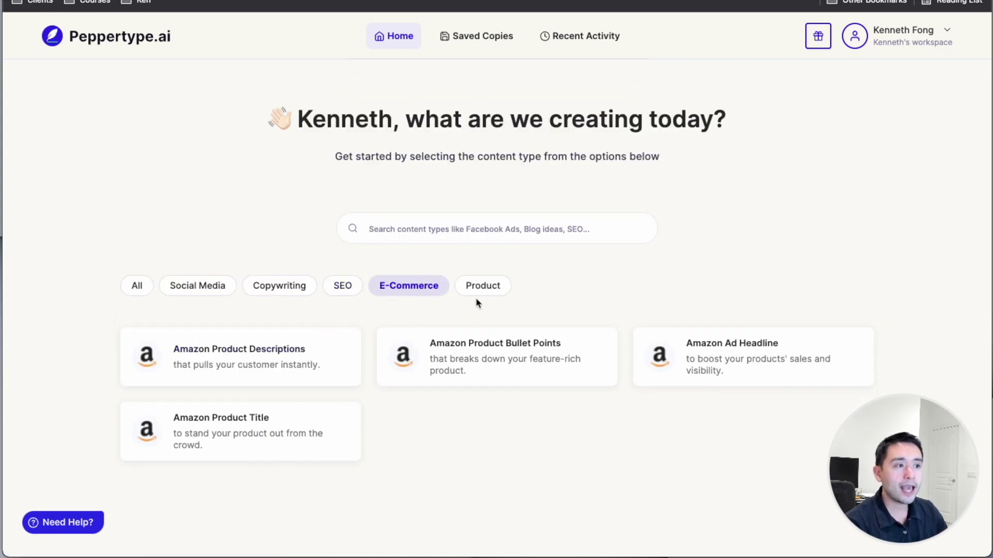
{"action": "left_click", "coordinate": [475, 289]}
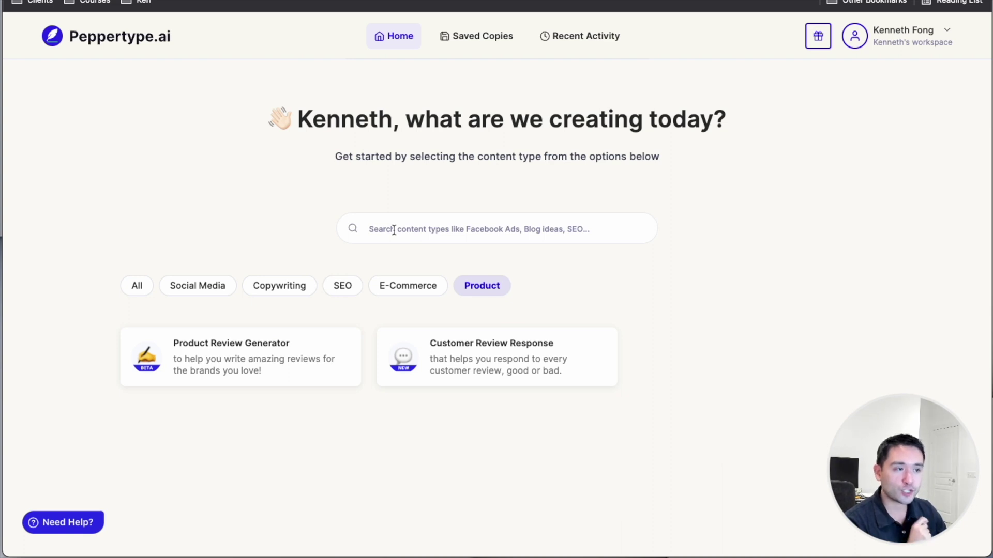
Step: Activate the content-type search box
{"action": "left_click", "coordinate": [394, 230]}
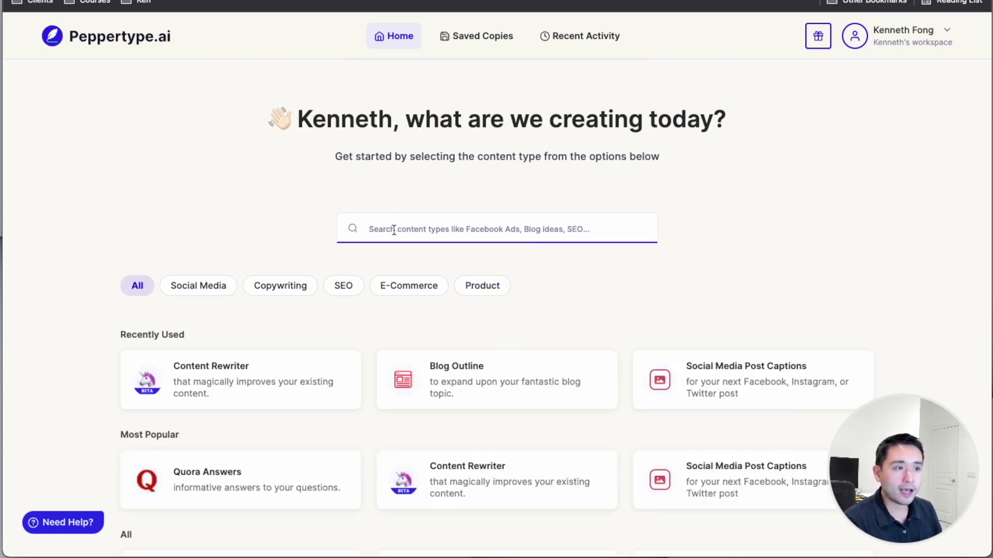
{"action": "type", "text": "face"}
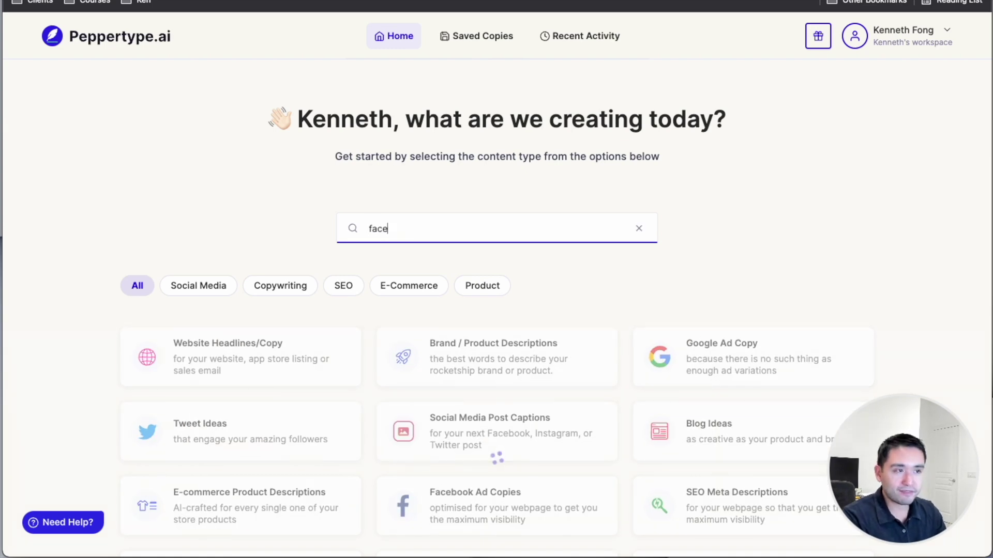
{"action": "type", "text": "b"}
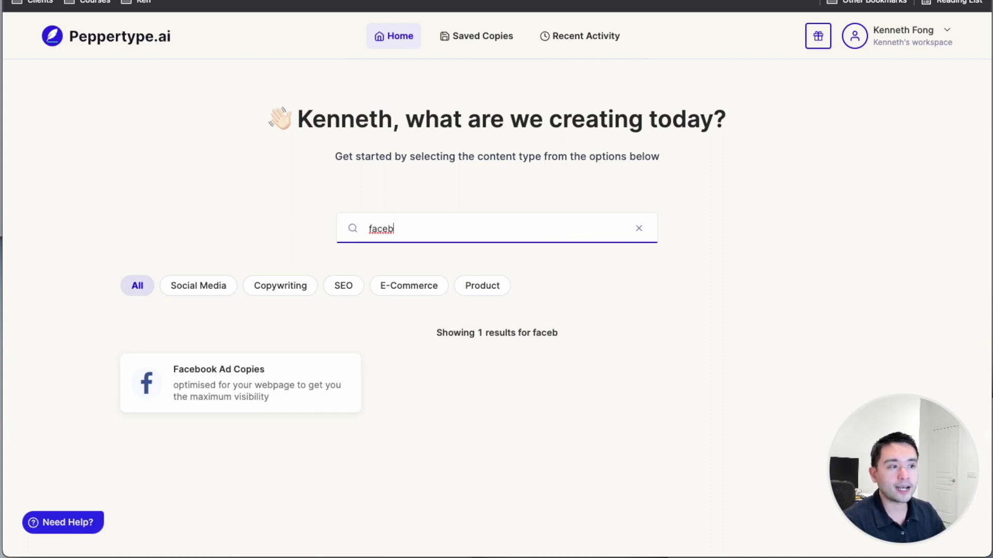
Step: Replace the earlier search query with 'social', then go to Saved Copies
{"action": "key", "text": "BackSpace"}
{"action": "key", "text": "BackSpace"}
{"action": "key", "text": "BackSpace"}
{"action": "key", "text": "BackSpace"}
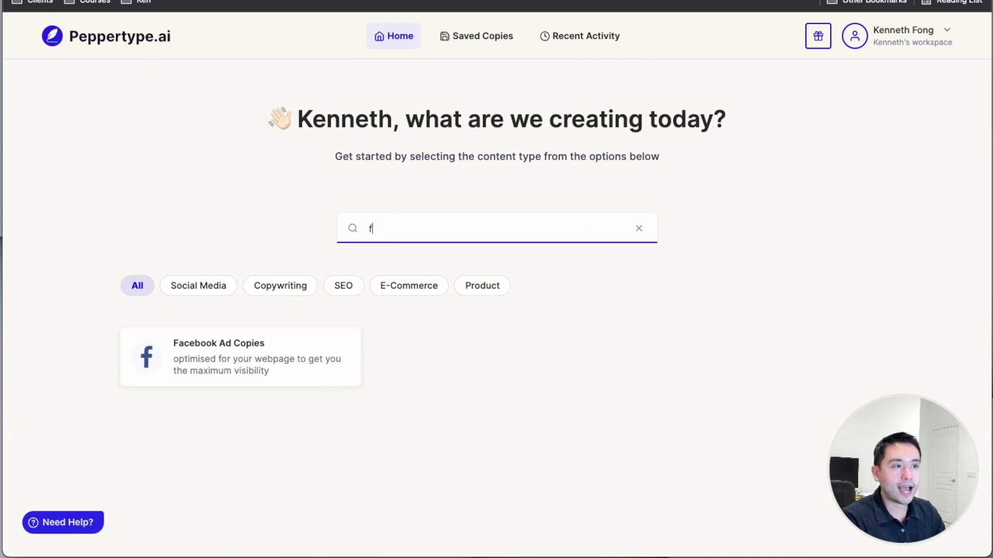
{"action": "key", "text": "BackSpace"}
{"action": "type", "text": "titl"}
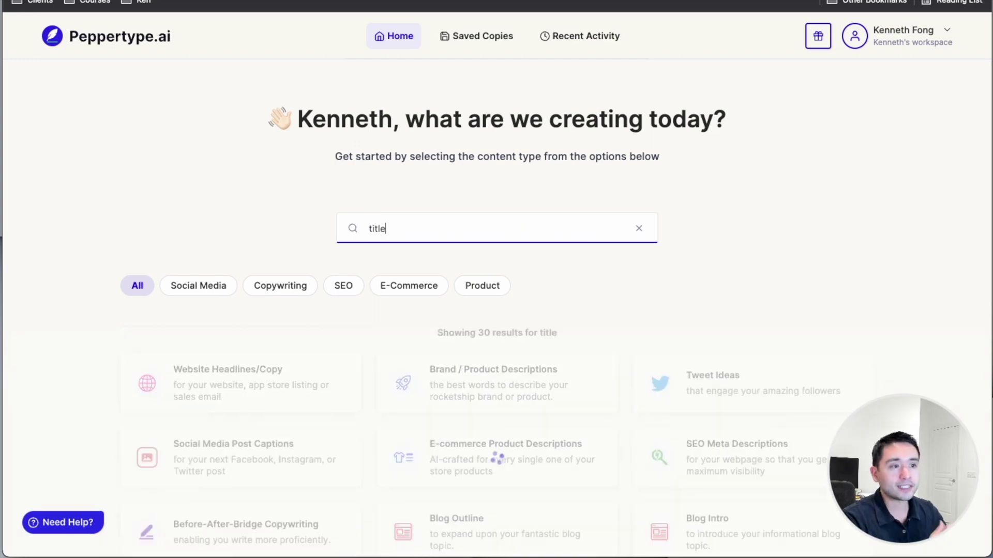
{"action": "type", "text": "e"}
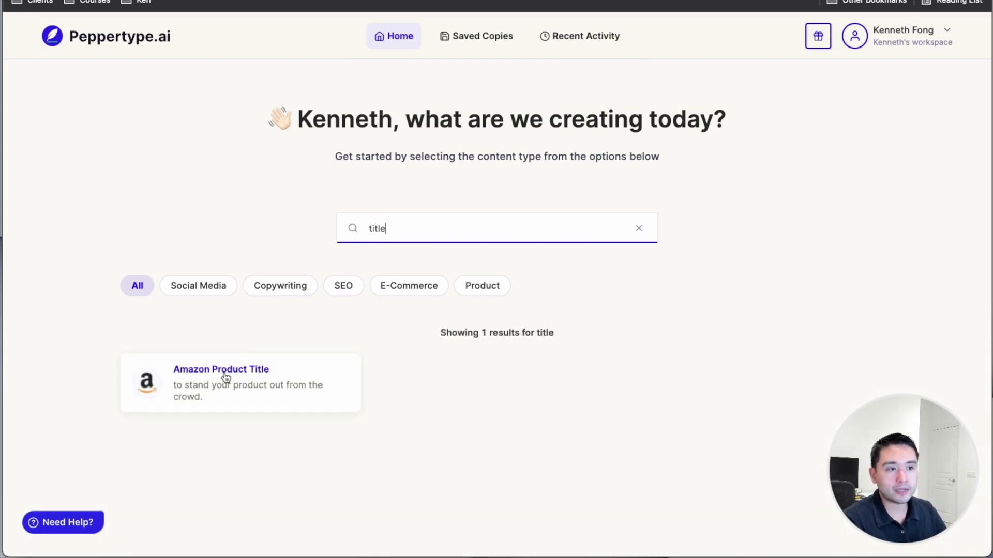
{"action": "double_click", "coordinate": [399, 228]}
{"action": "type", "text": "social"}
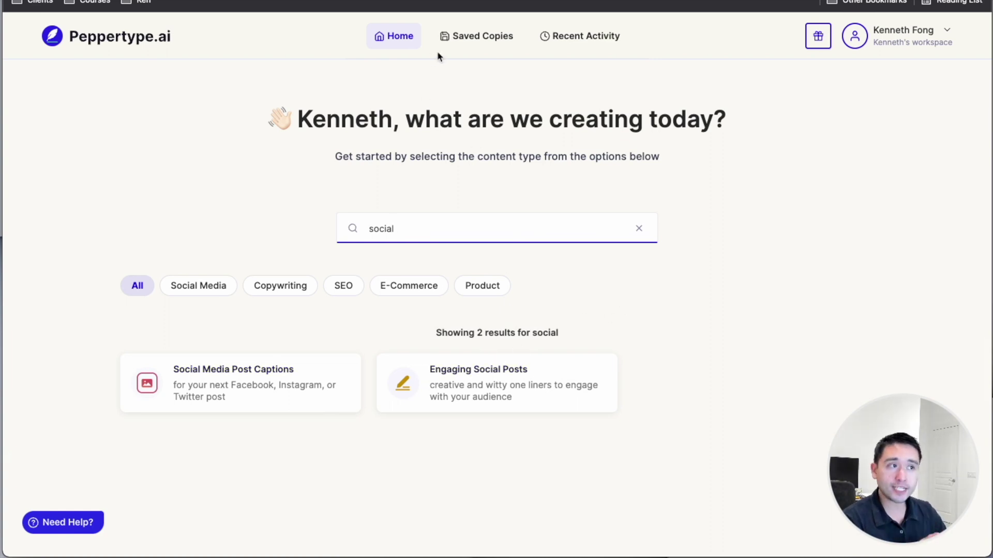
{"action": "left_click", "coordinate": [459, 48]}
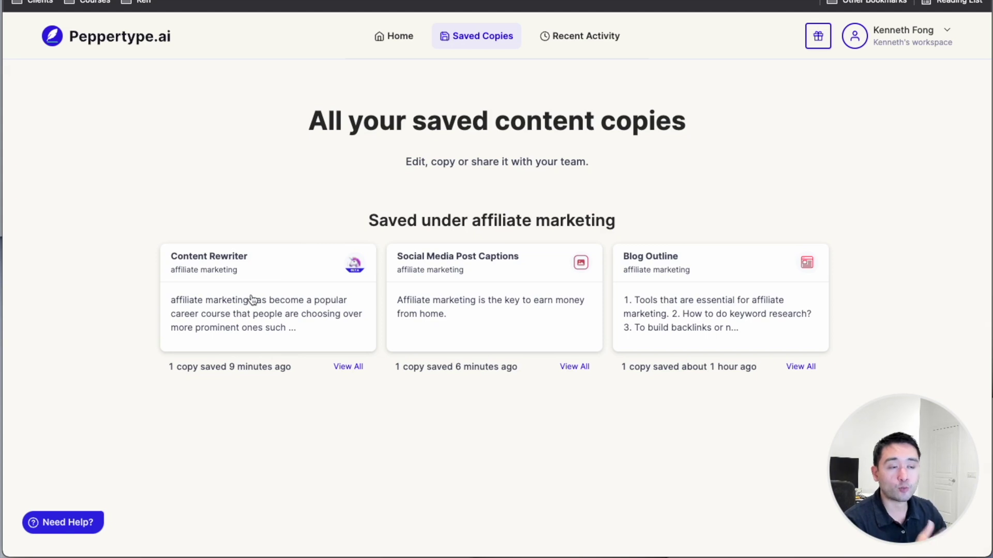
Step: Review the Recent Activity timeline of affiliate marketing requests, then return home
{"action": "left_click", "coordinate": [571, 44]}
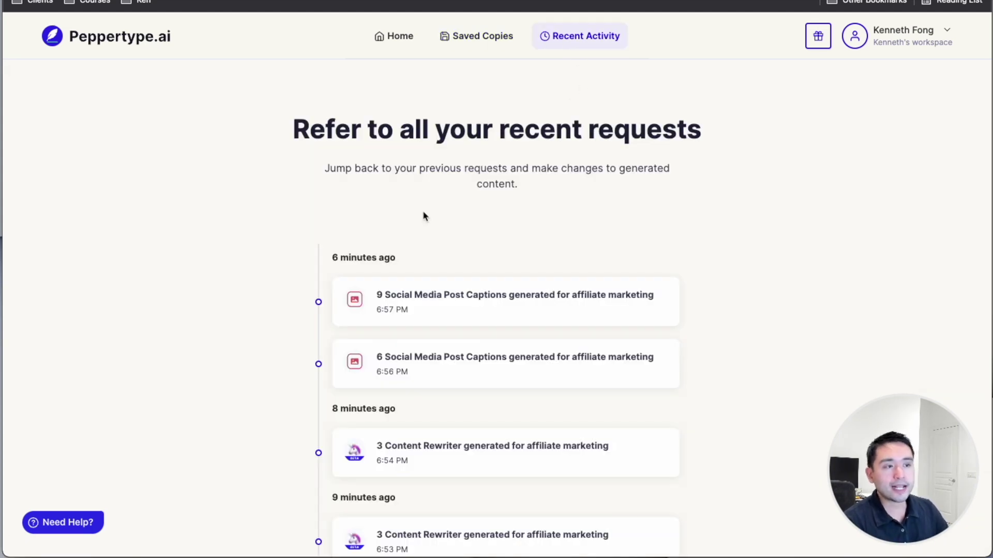
{"action": "scroll", "coordinate": [419, 214], "scroll_direction": "down", "scroll_amount": 1}
{"action": "scroll", "coordinate": [419, 214], "scroll_direction": "down", "scroll_amount": 1}
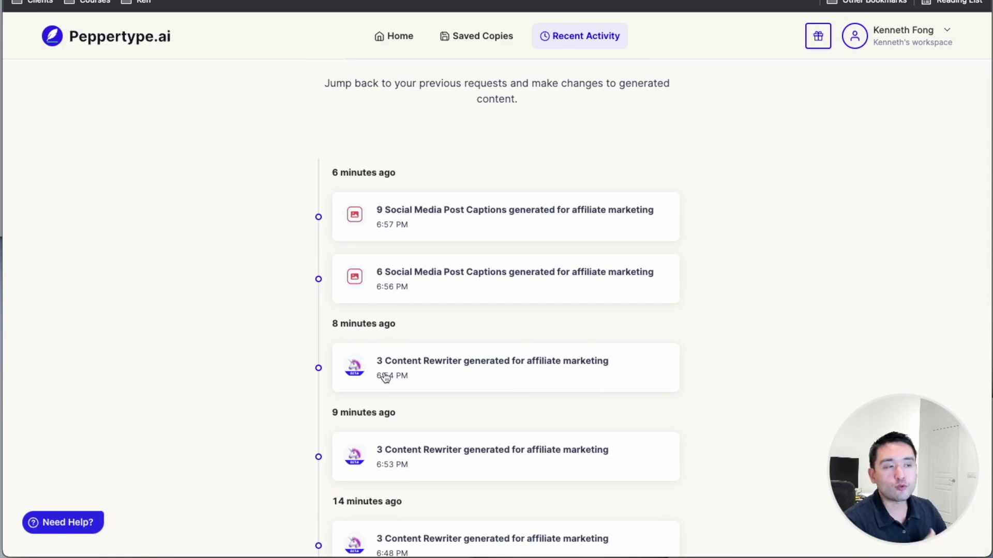
{"action": "scroll", "coordinate": [386, 378], "scroll_direction": "up", "scroll_amount": 2}
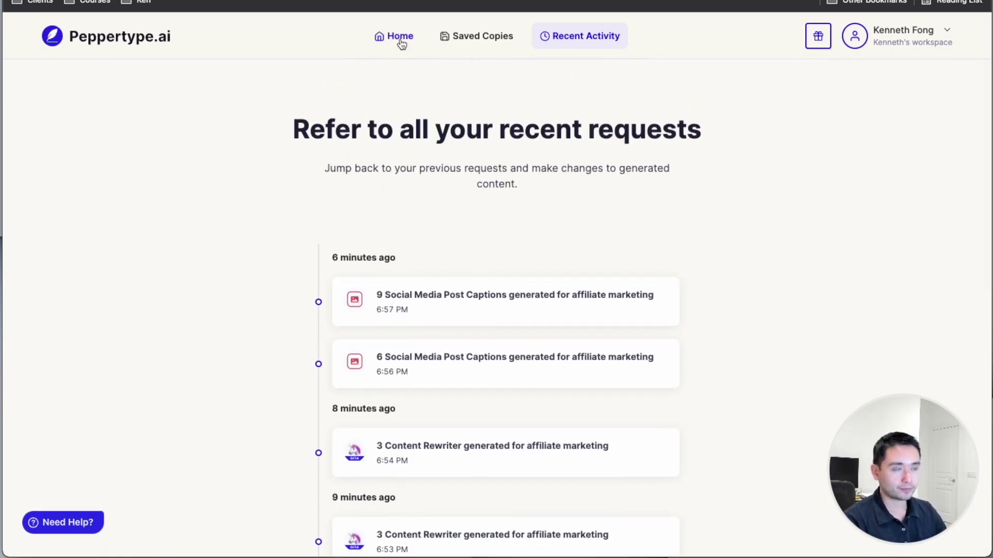
{"action": "left_click", "coordinate": [401, 44]}
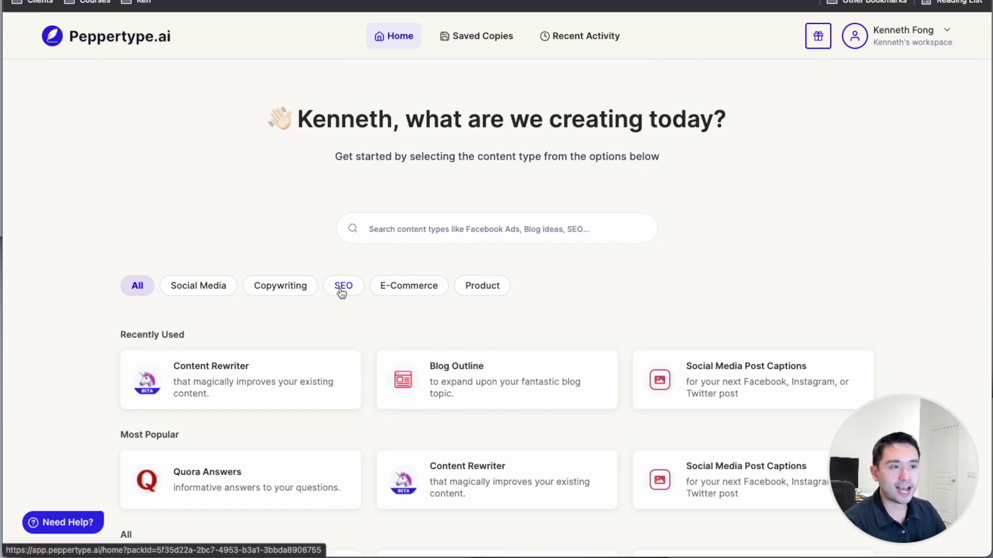
{"action": "scroll", "coordinate": [340, 291], "scroll_direction": "down", "scroll_amount": 2}
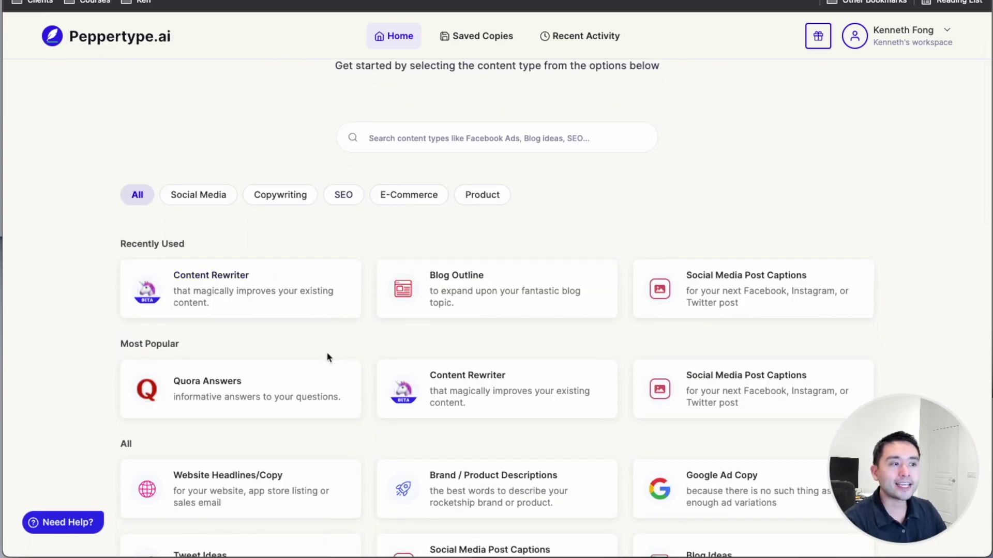
Step: Open the Content Rewriter tool from the home catalogue
{"action": "left_click", "coordinate": [154, 304]}
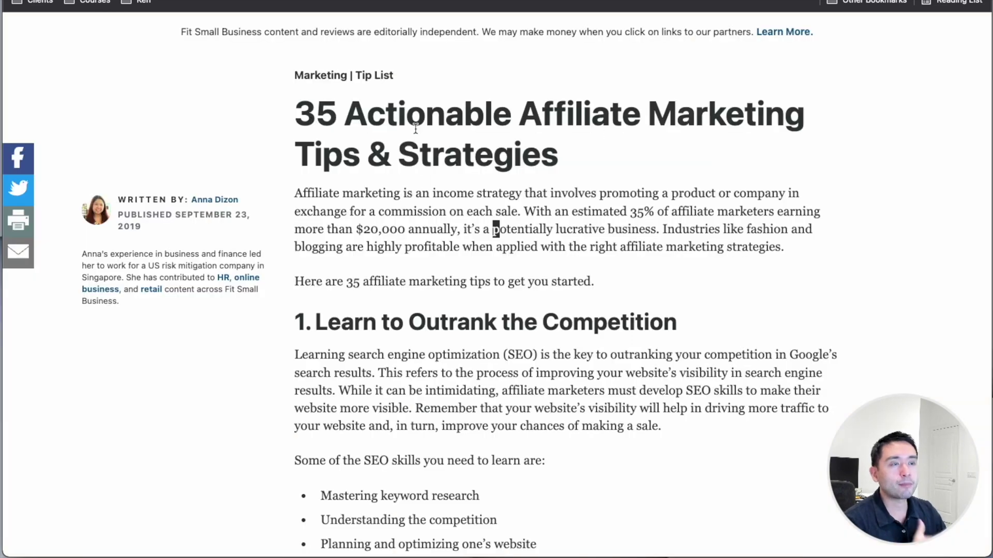
Step: Highlight the Fit Small Business article's opening affiliate marketing paragraph
{"action": "mouse_move", "coordinate": [295, 193]}
{"action": "left_mouse_down"}
{"action": "mouse_move", "coordinate": [413, 194]}
{"action": "mouse_move", "coordinate": [784, 247]}
{"action": "left_mouse_up"}
{"action": "key", "text": "ctrl+c"}
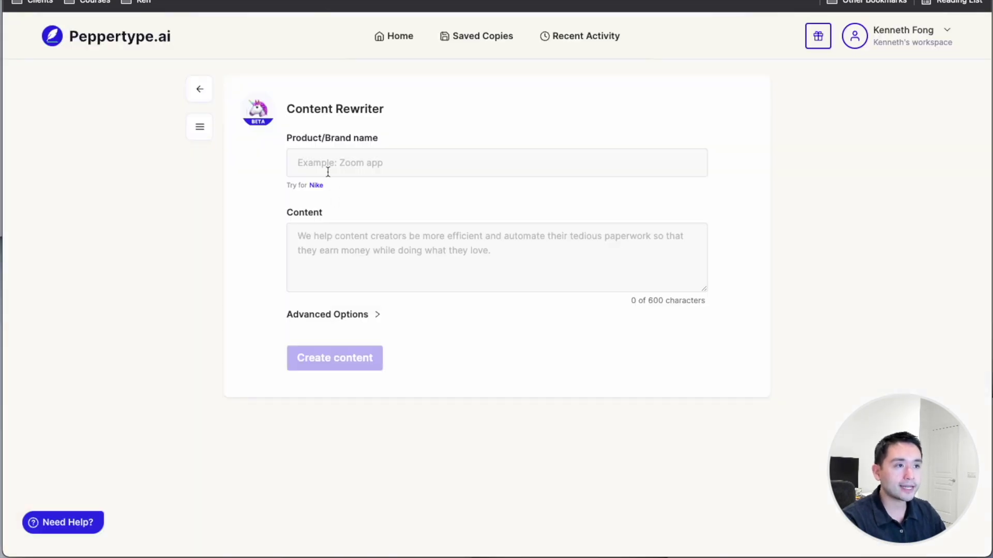
Step: Enter 'affiliate marketing' as the brand name and paste the copied paragraph as content
{"action": "left_click", "coordinate": [329, 167]}
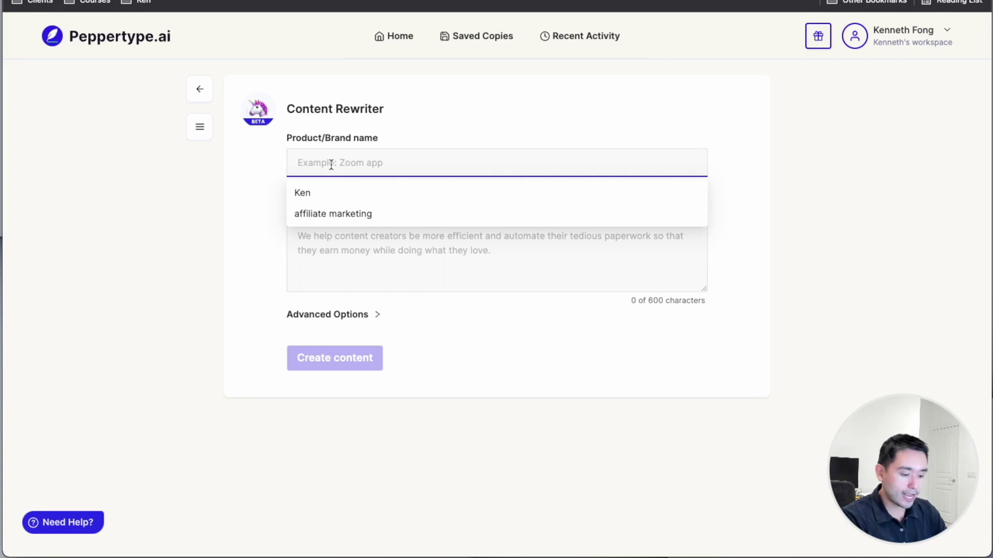
{"action": "type", "text": "affiloiate"}
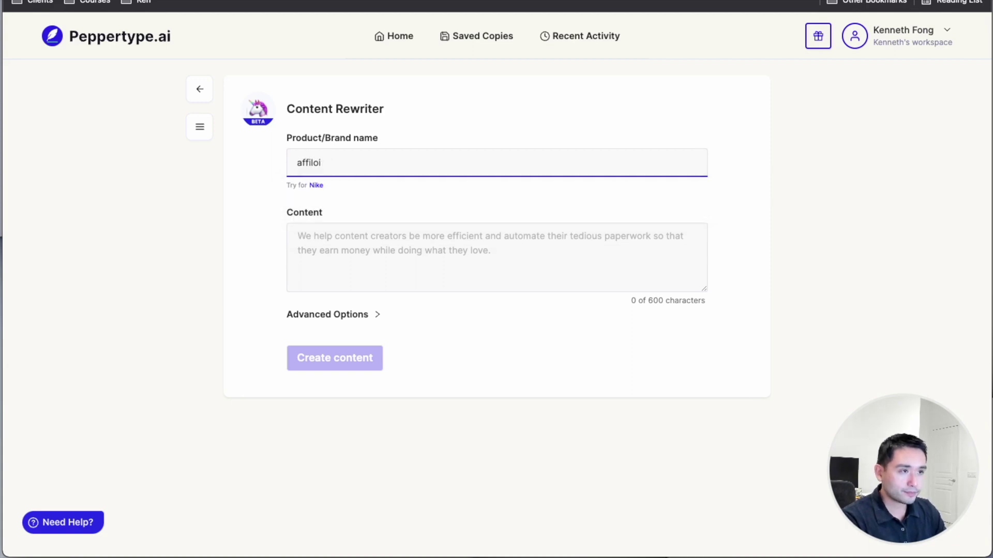
{"action": "key", "text": "BackSpace"}
{"action": "key", "text": "BackSpace"}
{"action": "type", "text": "iate markeitn"}
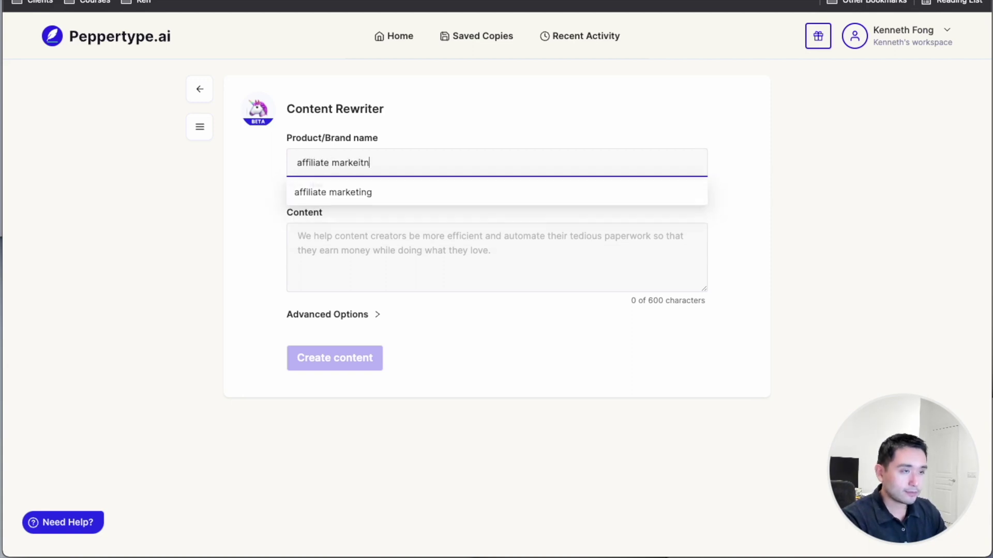
{"action": "type", "text": "g"}
{"action": "key", "text": "BackSpace"}
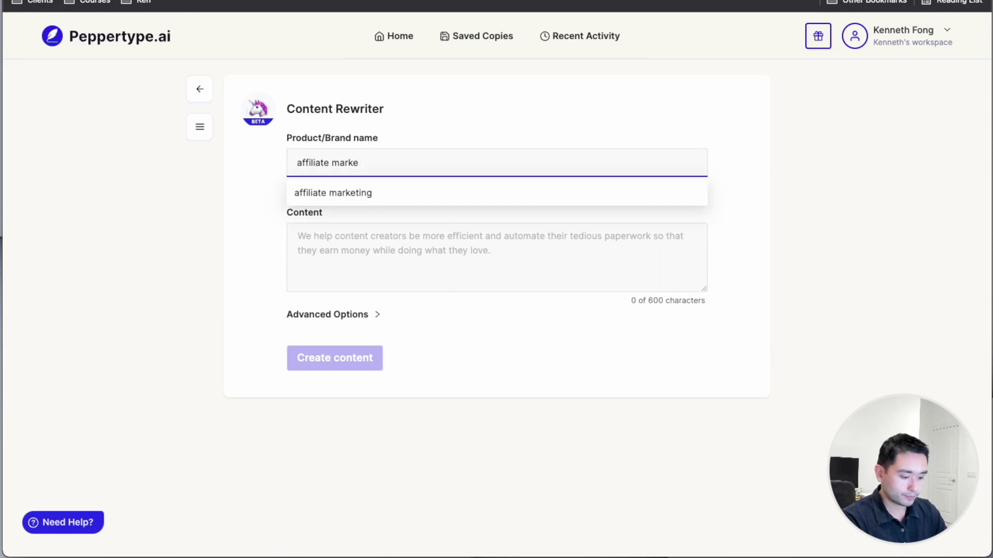
{"action": "type", "text": "ting"}
{"action": "left_click", "coordinate": [240, 178]}
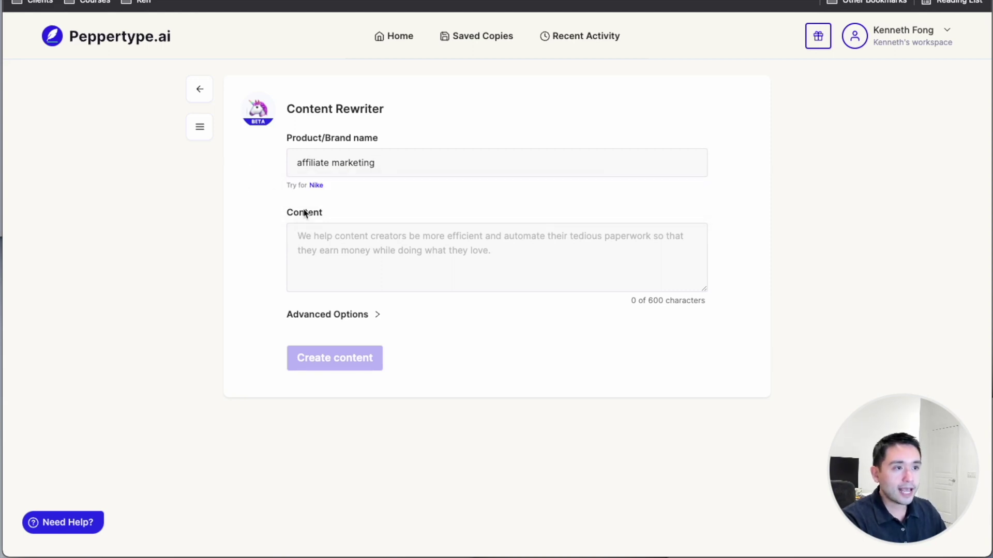
{"action": "left_click", "coordinate": [339, 239]}
{"action": "key", "text": "ctrl+v"}
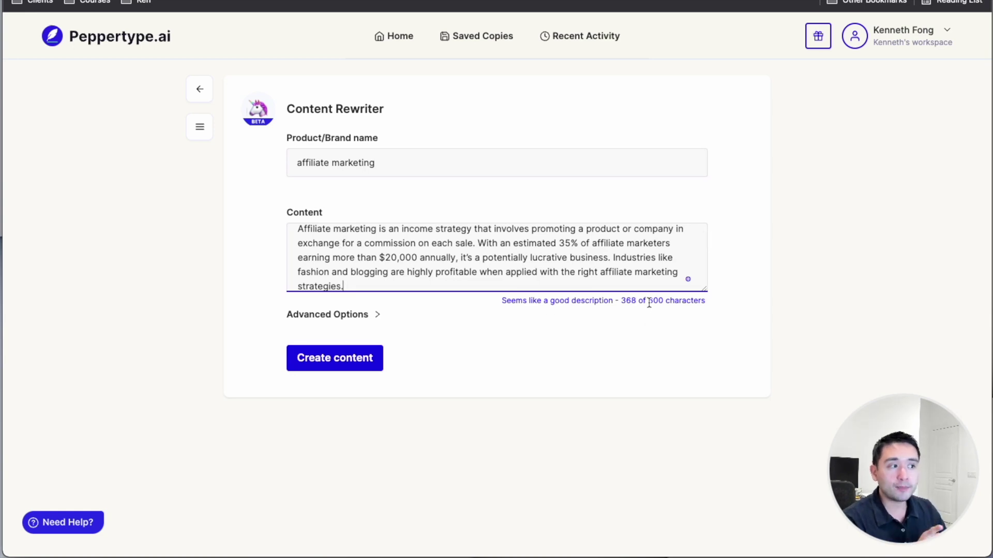
Step: Set the advanced tone of voice to friendly and generate the rewrites
{"action": "left_click", "coordinate": [323, 320]}
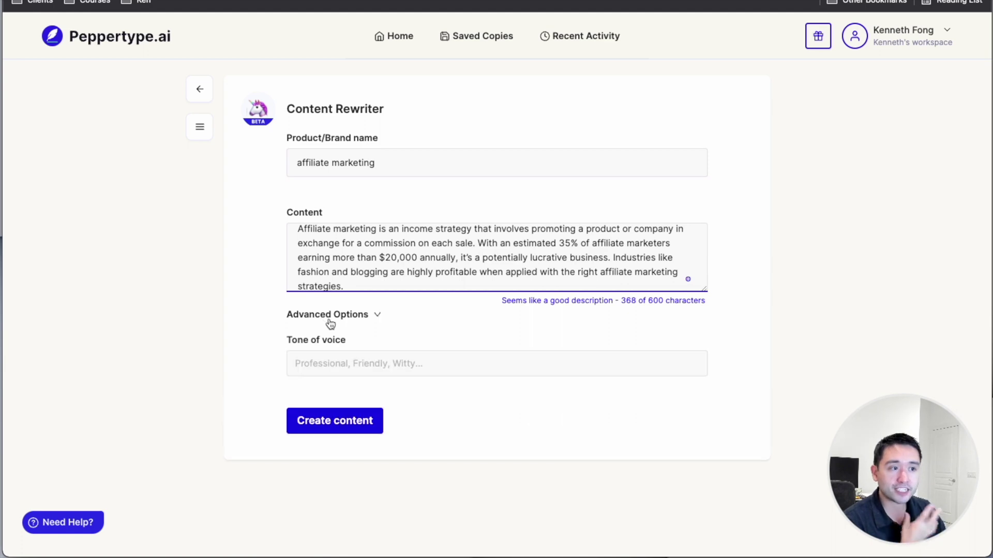
{"action": "left_click", "coordinate": [340, 372]}
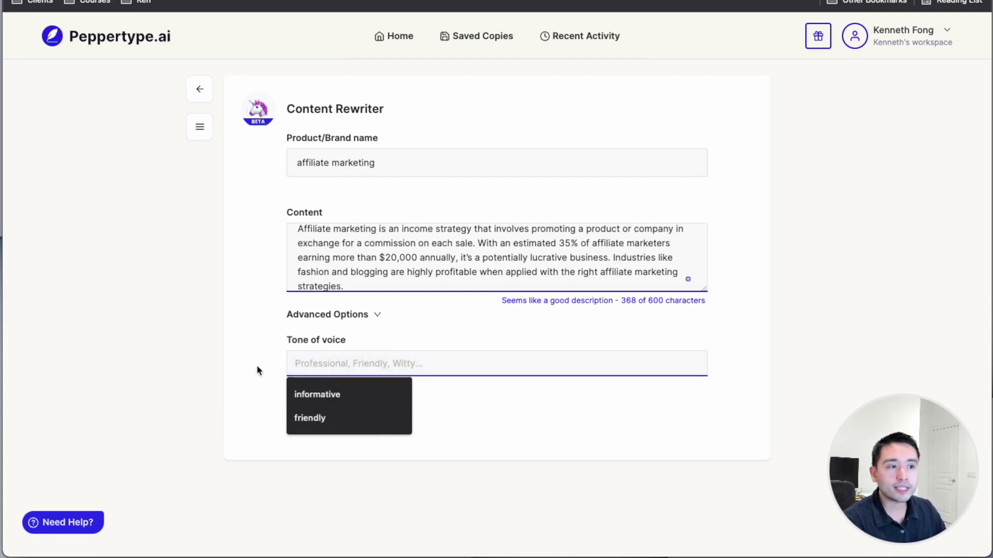
{"action": "left_click", "coordinate": [304, 419]}
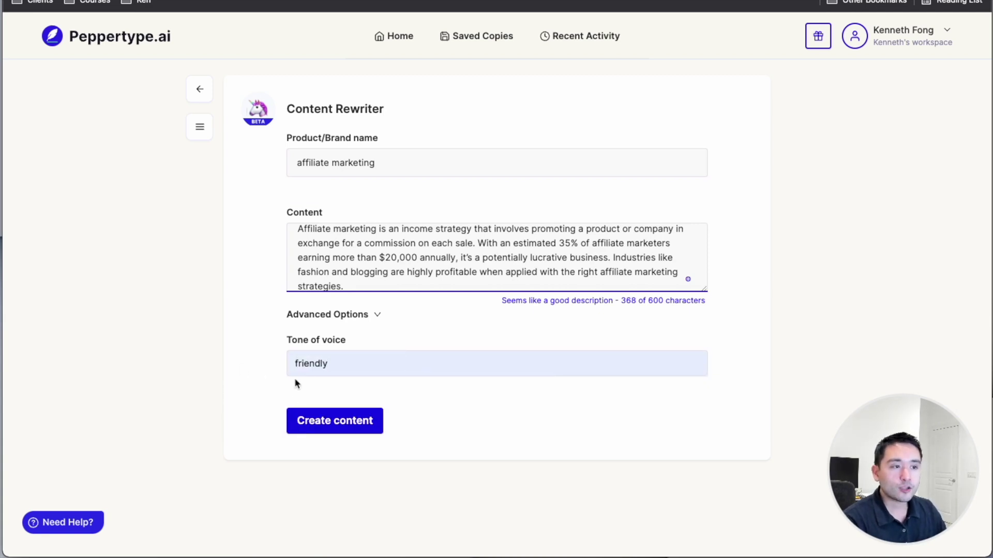
{"action": "left_click", "coordinate": [326, 425]}
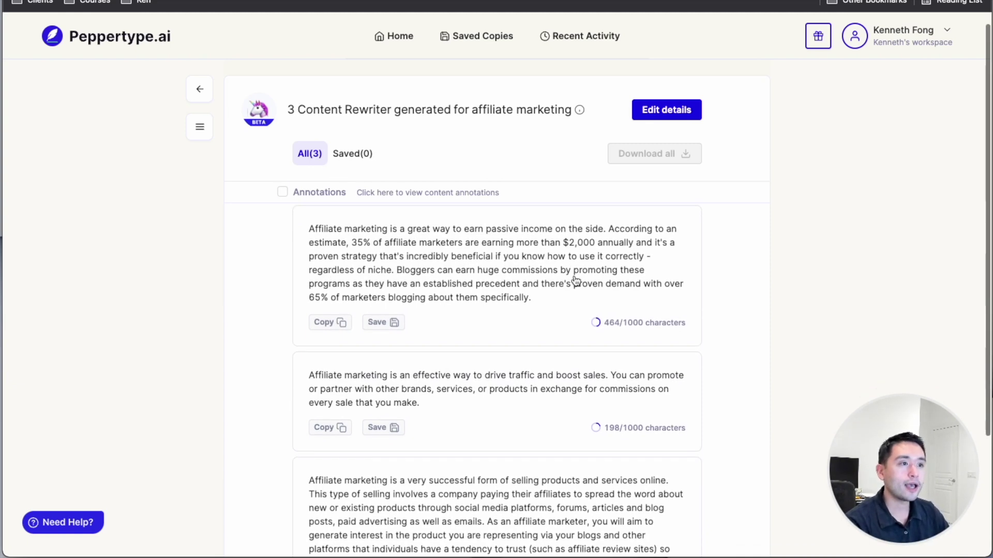
{"action": "scroll", "coordinate": [574, 282], "scroll_direction": "down", "scroll_amount": 1}
{"action": "scroll", "coordinate": [577, 282], "scroll_direction": "down", "scroll_amount": 4}
{"action": "scroll", "coordinate": [543, 335], "scroll_direction": "up", "scroll_amount": 3}
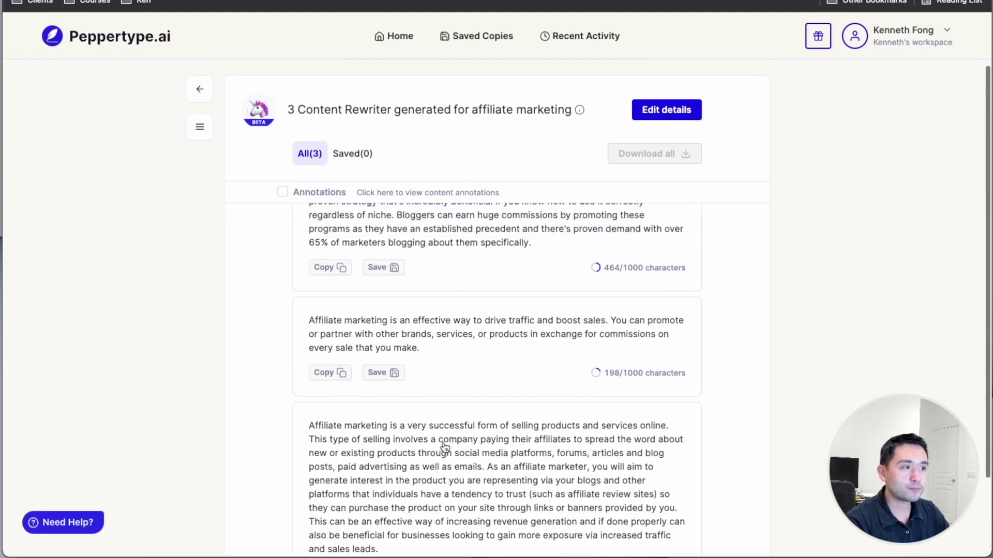
{"action": "scroll", "coordinate": [618, 349], "scroll_direction": "up", "scroll_amount": 2}
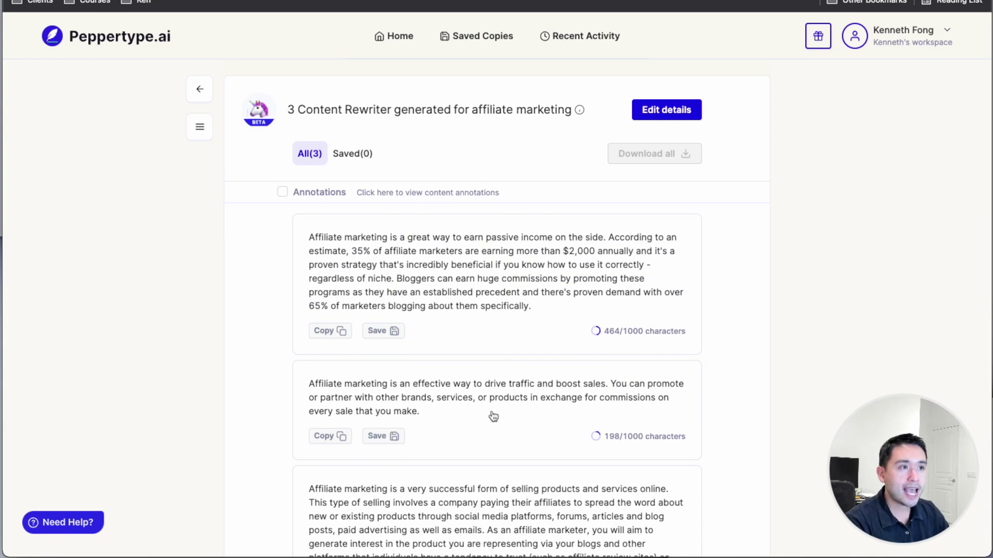
{"action": "scroll", "coordinate": [492, 415], "scroll_direction": "down", "scroll_amount": 1}
{"action": "scroll", "coordinate": [491, 415], "scroll_direction": "up", "scroll_amount": 1}
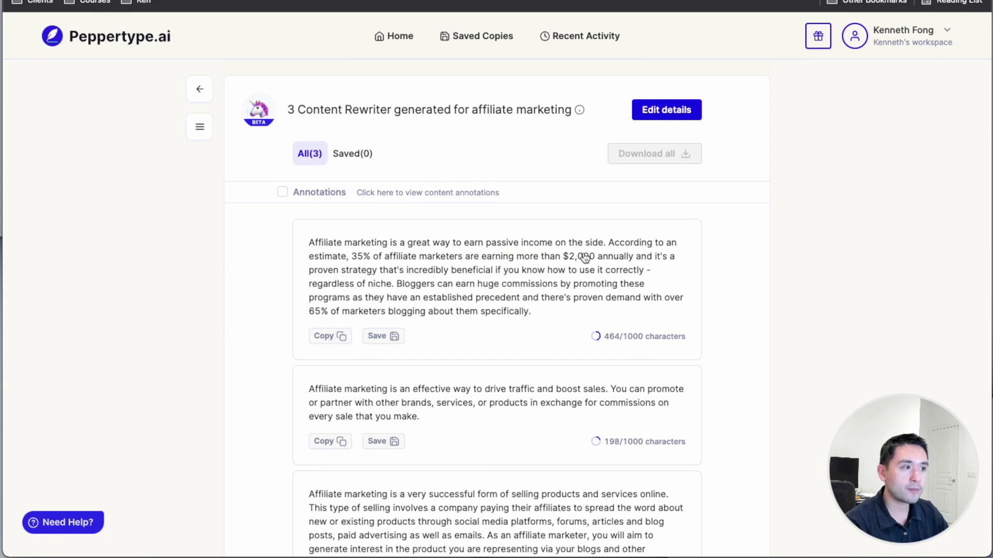
{"action": "scroll", "coordinate": [488, 307], "scroll_direction": "down", "scroll_amount": 1}
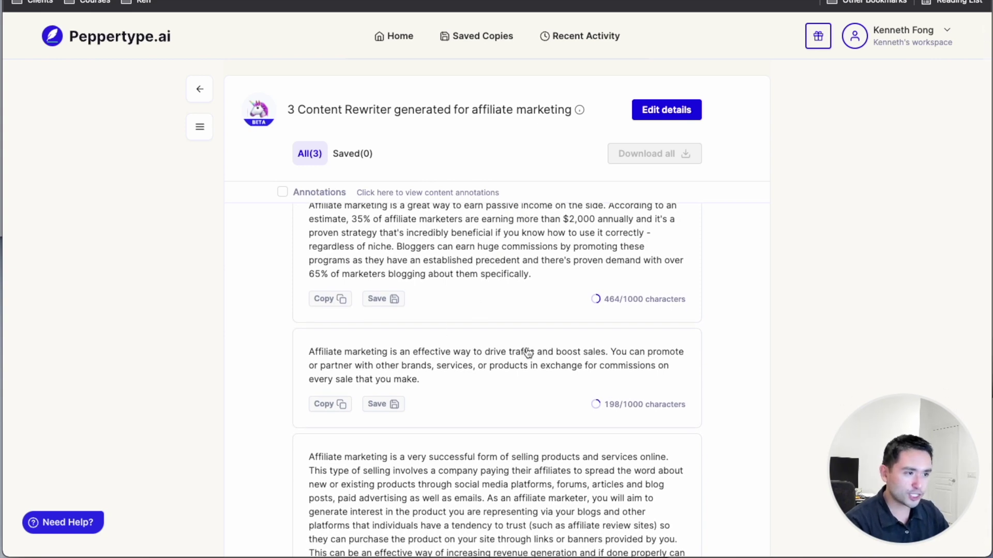
{"action": "scroll", "coordinate": [632, 362], "scroll_direction": "down", "scroll_amount": 1}
{"action": "scroll", "coordinate": [619, 363], "scroll_direction": "down", "scroll_amount": 2}
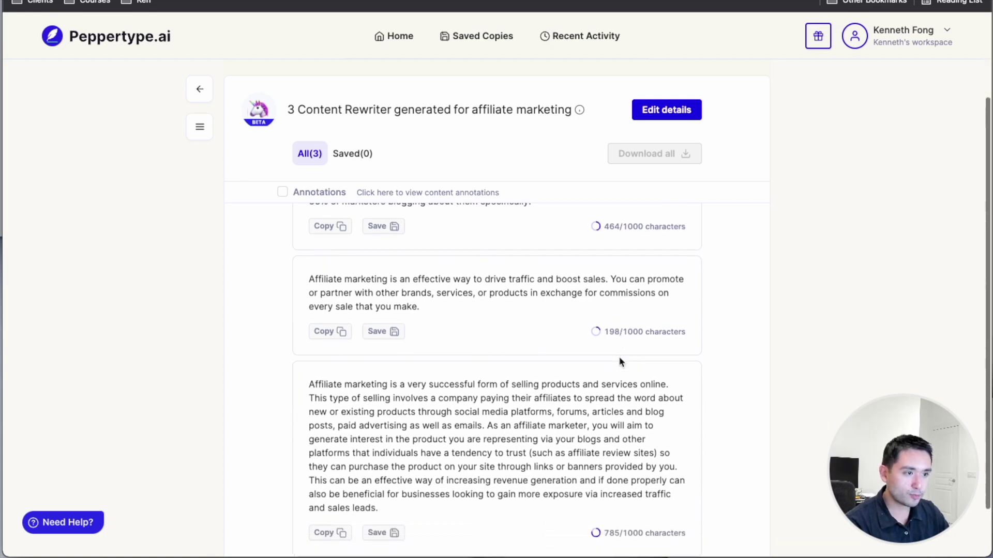
{"action": "scroll", "coordinate": [618, 362], "scroll_direction": "down", "scroll_amount": 2}
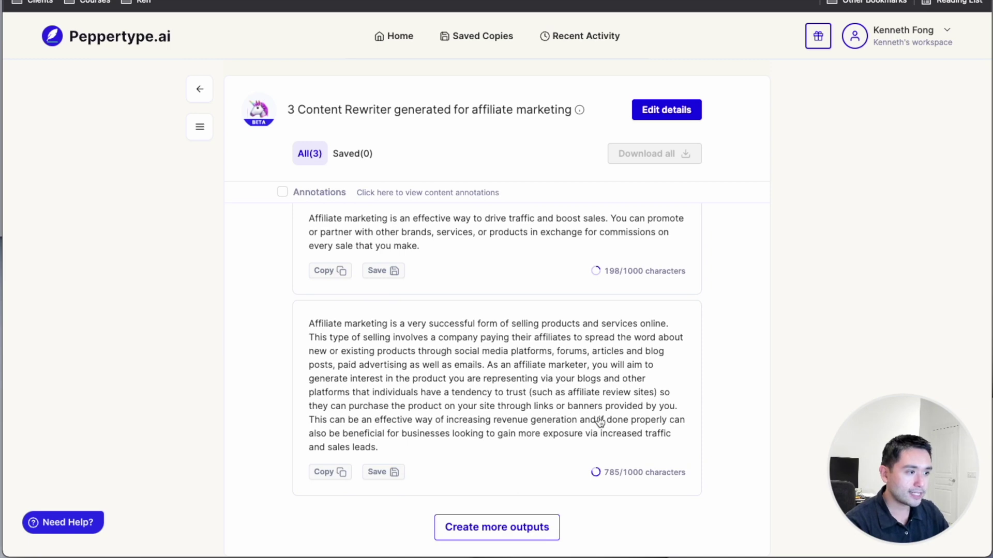
{"action": "scroll", "coordinate": [426, 446], "scroll_direction": "up", "scroll_amount": 5}
{"action": "scroll", "coordinate": [427, 446], "scroll_direction": "up", "scroll_amount": 1}
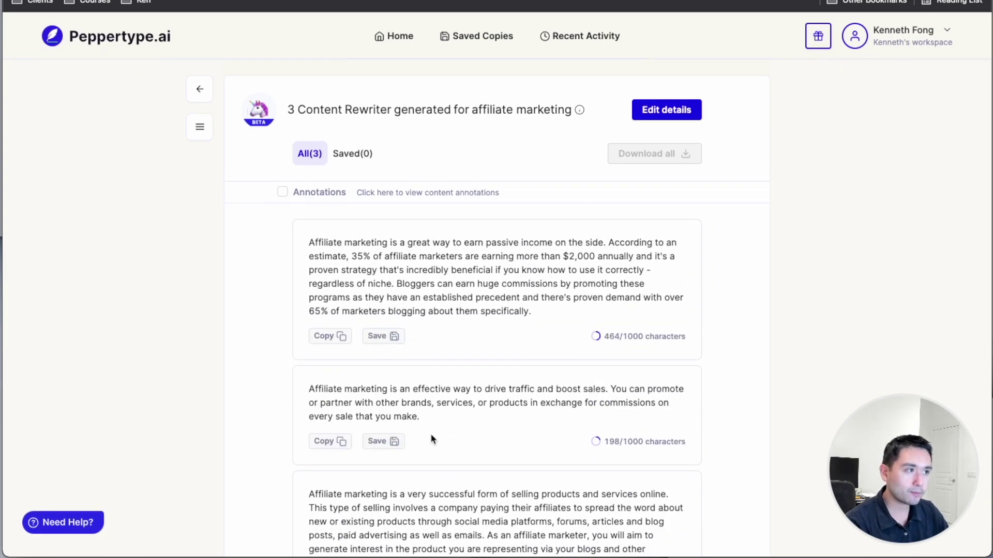
Step: Toggle annotations on and off, then copy and save the first rewrite
{"action": "left_click", "coordinate": [285, 195]}
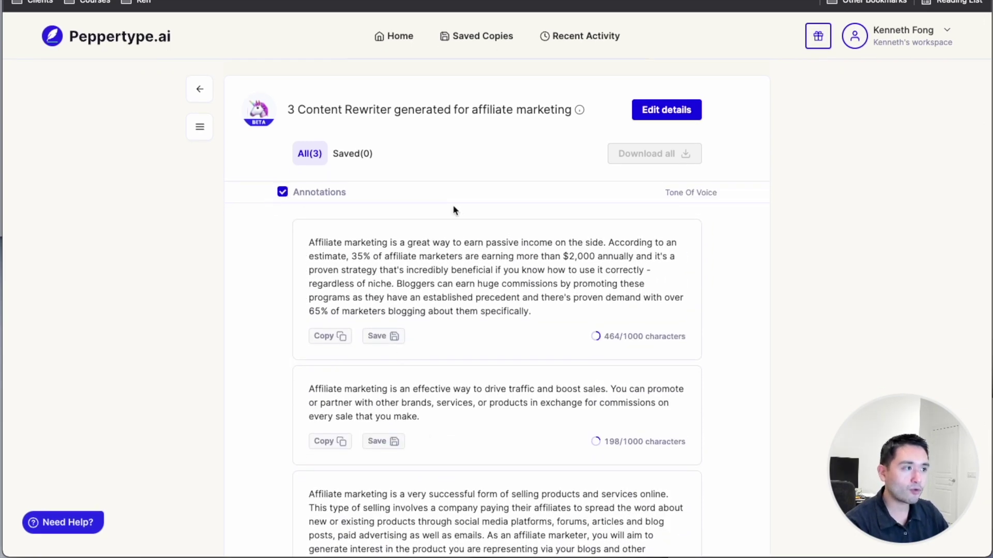
{"action": "left_click", "coordinate": [283, 194]}
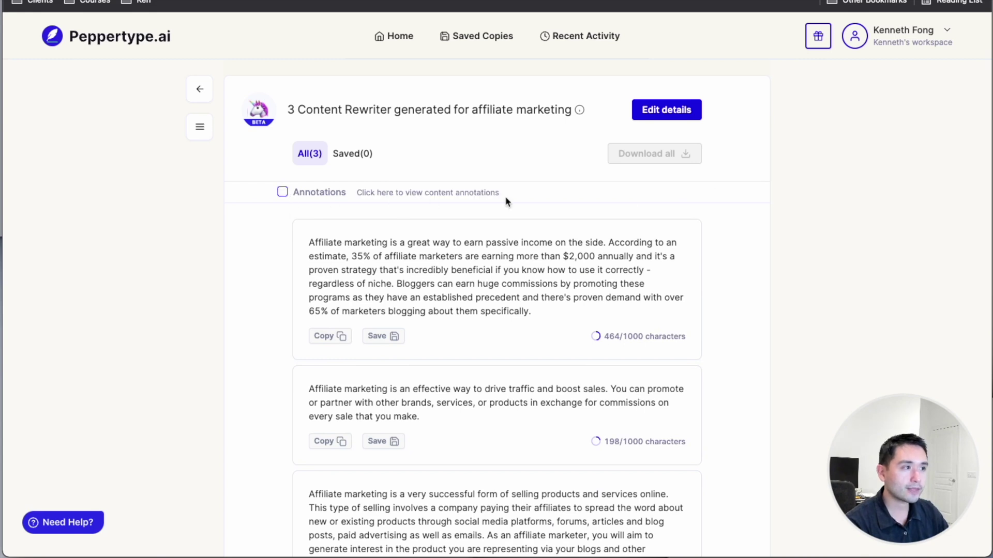
{"action": "left_click", "coordinate": [329, 339]}
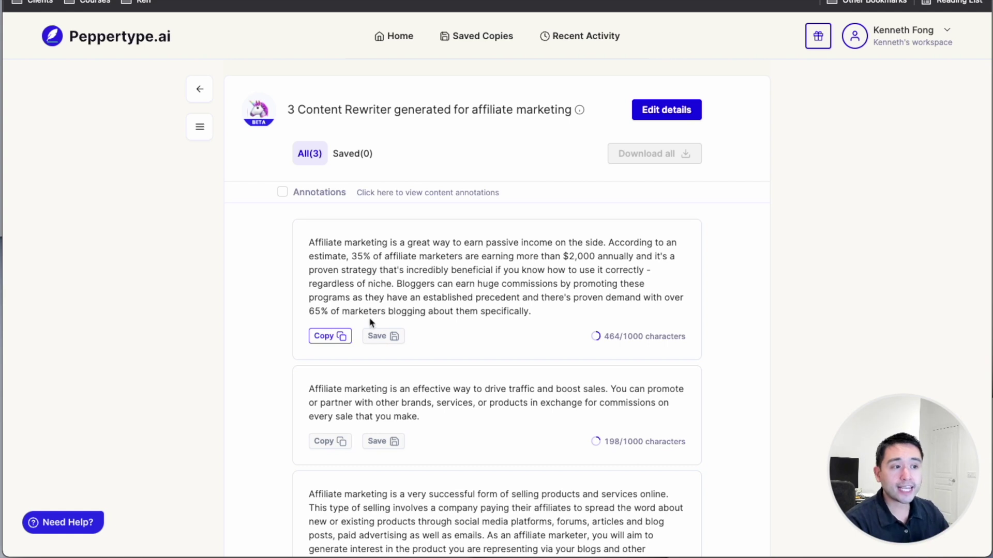
{"action": "left_click", "coordinate": [383, 336]}
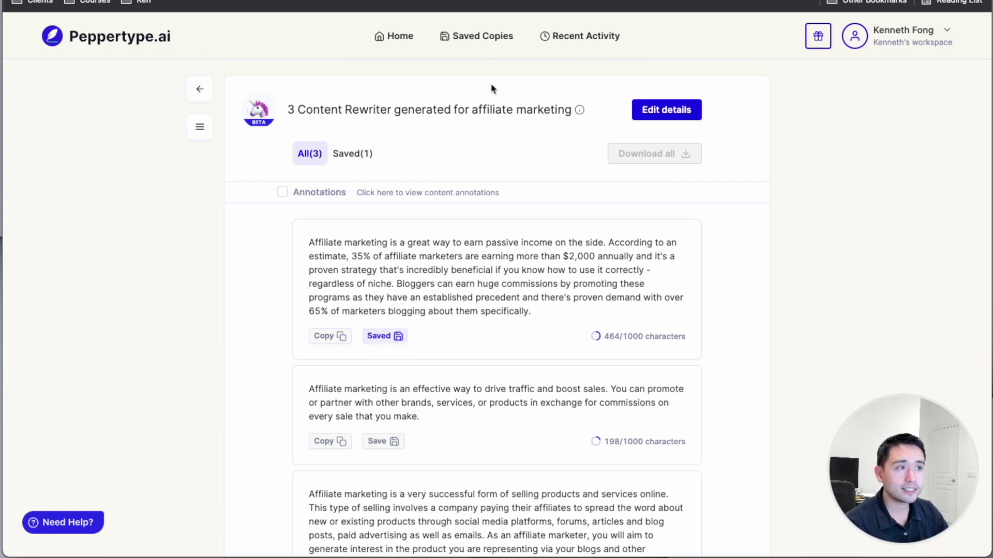
{"action": "left_click", "coordinate": [477, 46]}
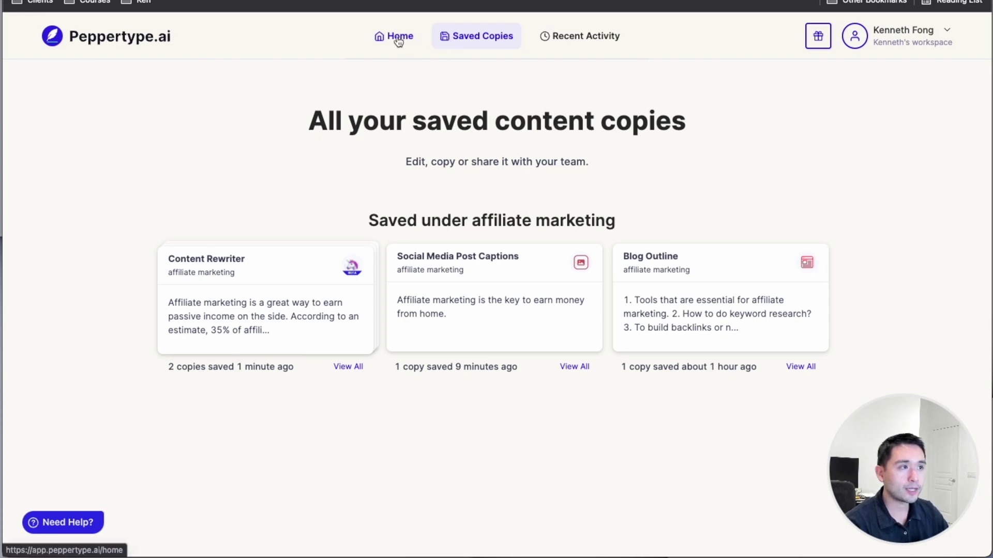
Step: View the saved Content Rewriter copies, check Recent Activity, then reopen those two copies
{"action": "left_click", "coordinate": [284, 305]}
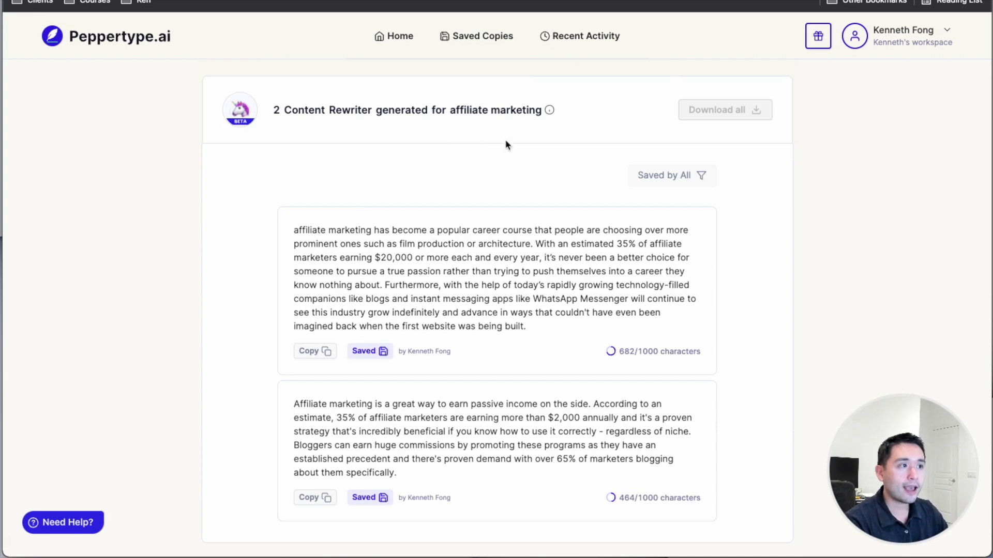
{"action": "left_click", "coordinate": [578, 37]}
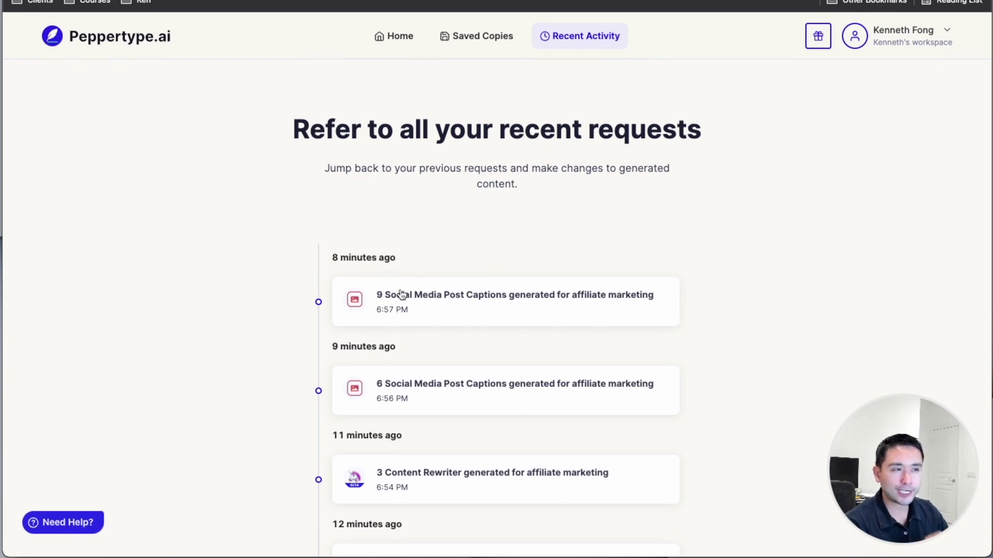
{"action": "left_click", "coordinate": [454, 40]}
{"action": "left_click", "coordinate": [303, 323]}
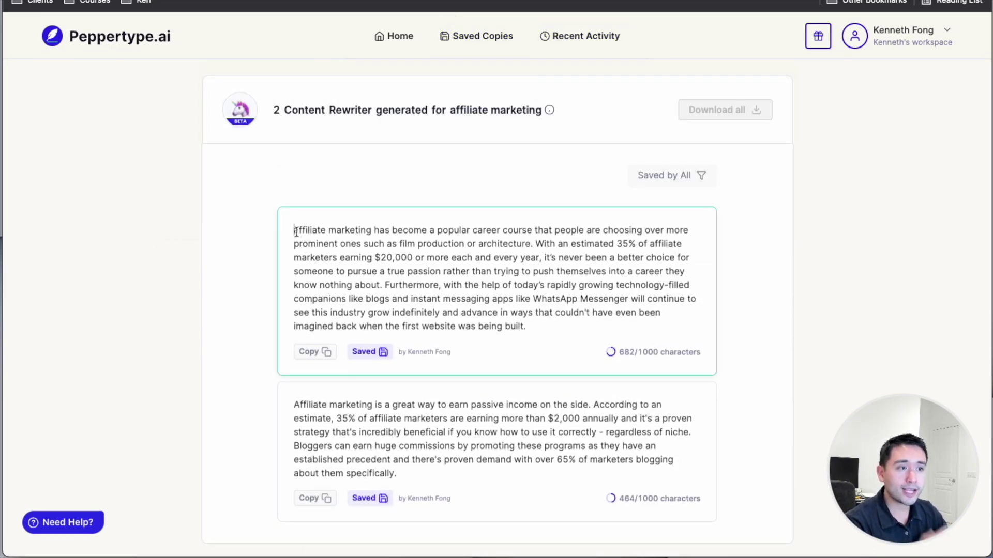
Step: Change the first saved rewrite's $20,000 to $15,000, copy it, and return to the dashboard
{"action": "mouse_move", "coordinate": [294, 231]}
{"action": "left_mouse_down"}
{"action": "mouse_move", "coordinate": [328, 230]}
{"action": "mouse_move", "coordinate": [286, 231]}
{"action": "left_mouse_up"}
{"action": "type", "text": "affiliateA"}
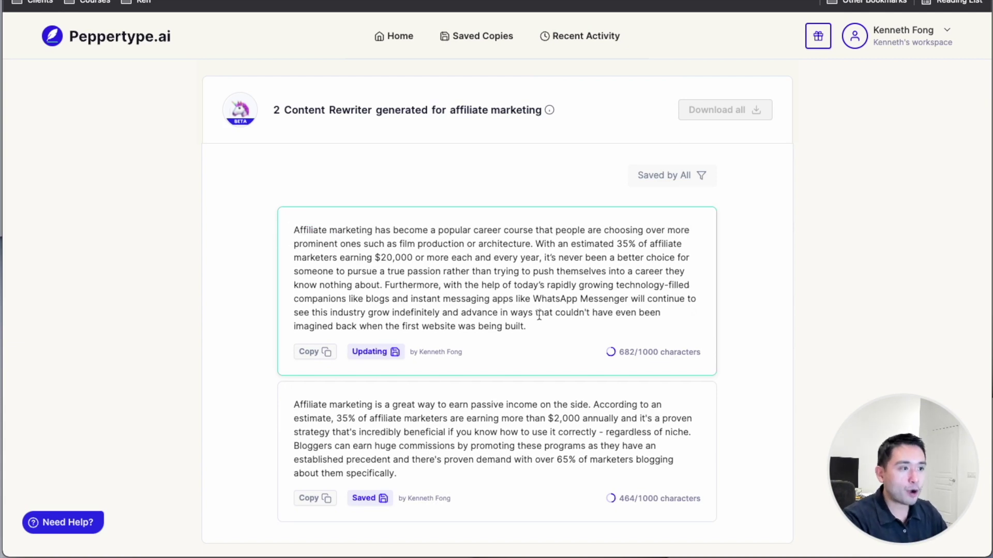
{"action": "left_click", "coordinate": [536, 312]}
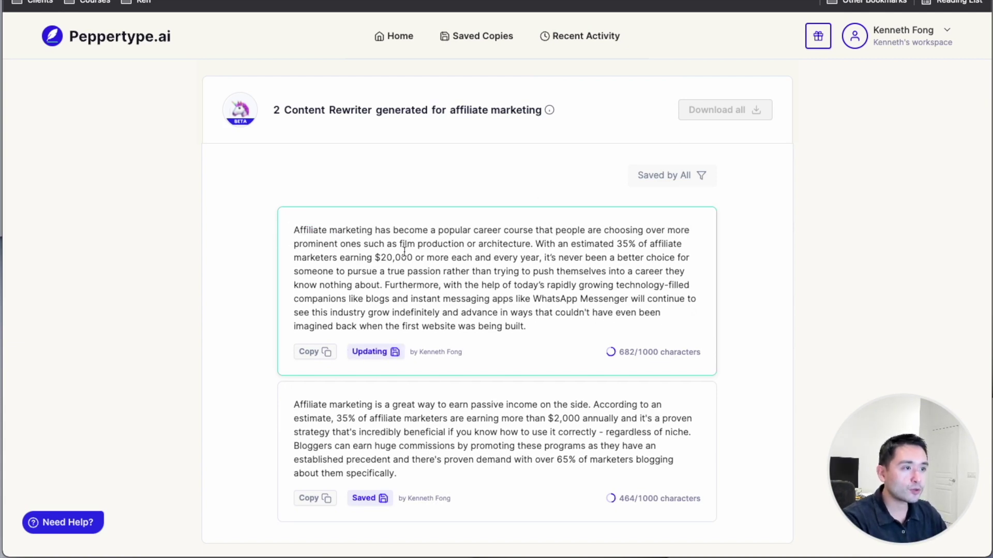
{"action": "left_click", "coordinate": [392, 257]}
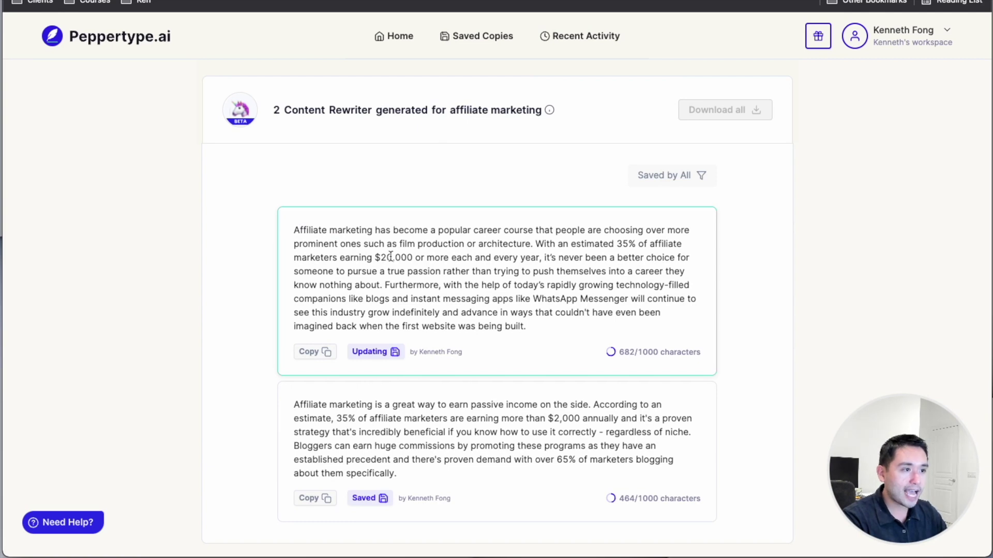
{"action": "key", "text": "BackSpace"}
{"action": "key", "text": "BackSpace"}
{"action": "type", "text": "15"}
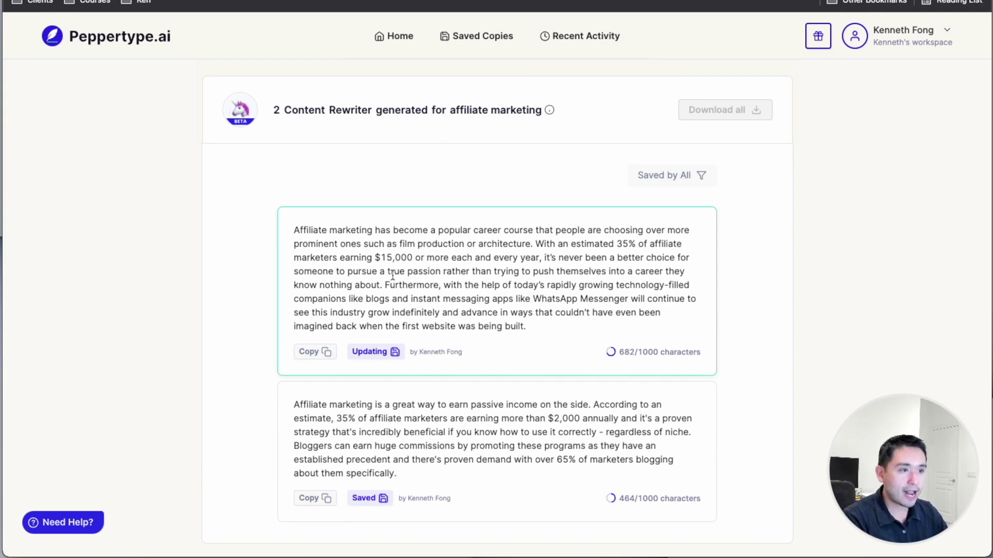
{"action": "left_click", "coordinate": [319, 352]}
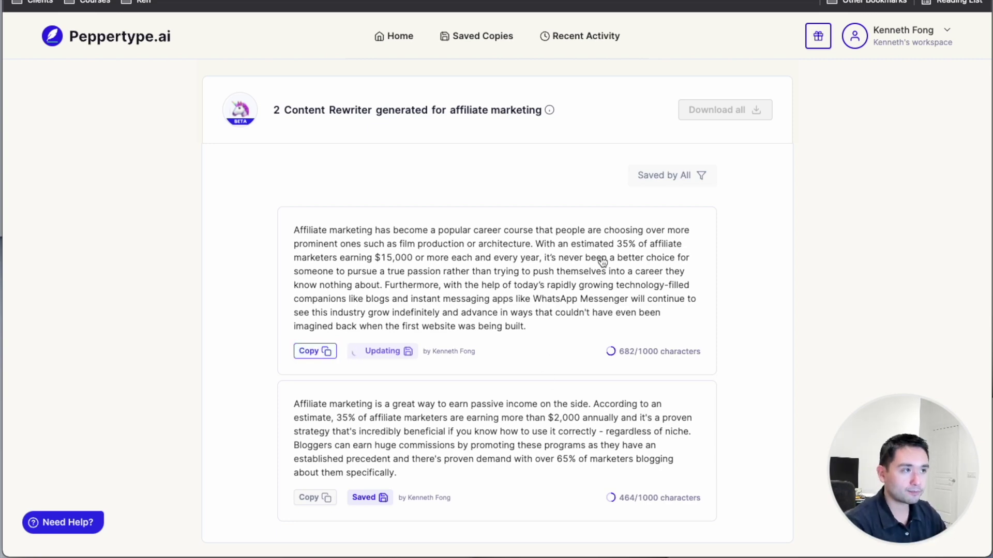
{"action": "scroll", "coordinate": [458, 450], "scroll_direction": "up", "scroll_amount": 2}
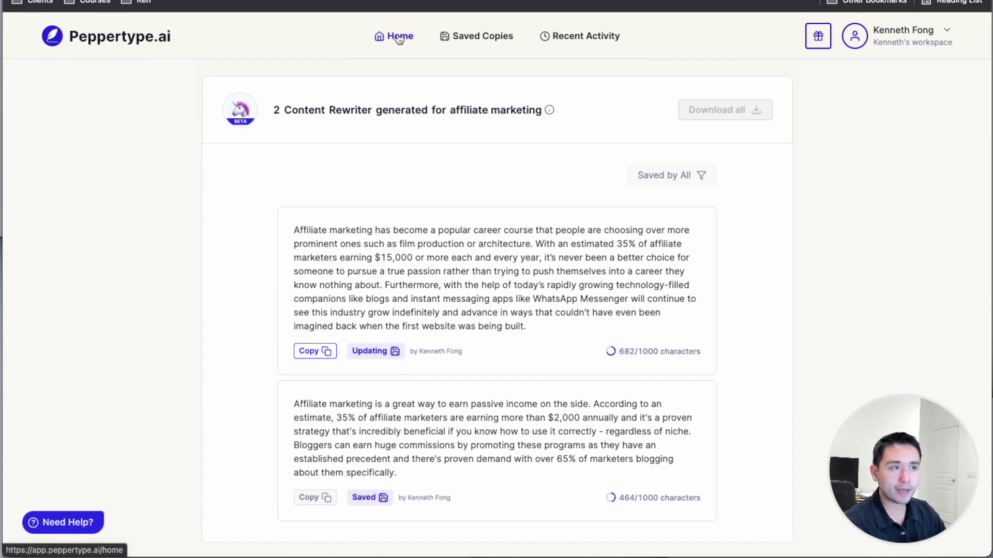
{"action": "left_click", "coordinate": [397, 38]}
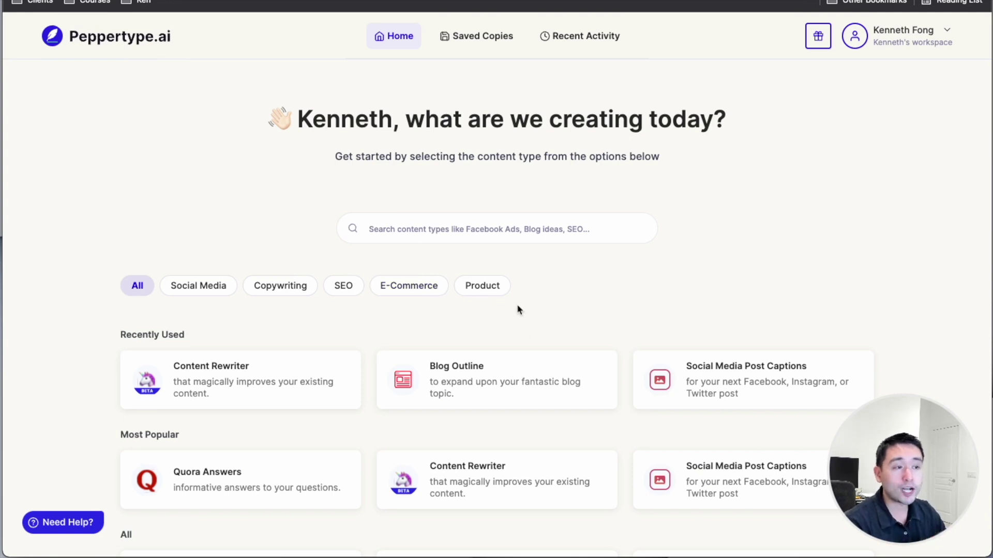
Step: Choose Social Media Post Captions from the Recently Used cards
{"action": "left_click", "coordinate": [691, 387]}
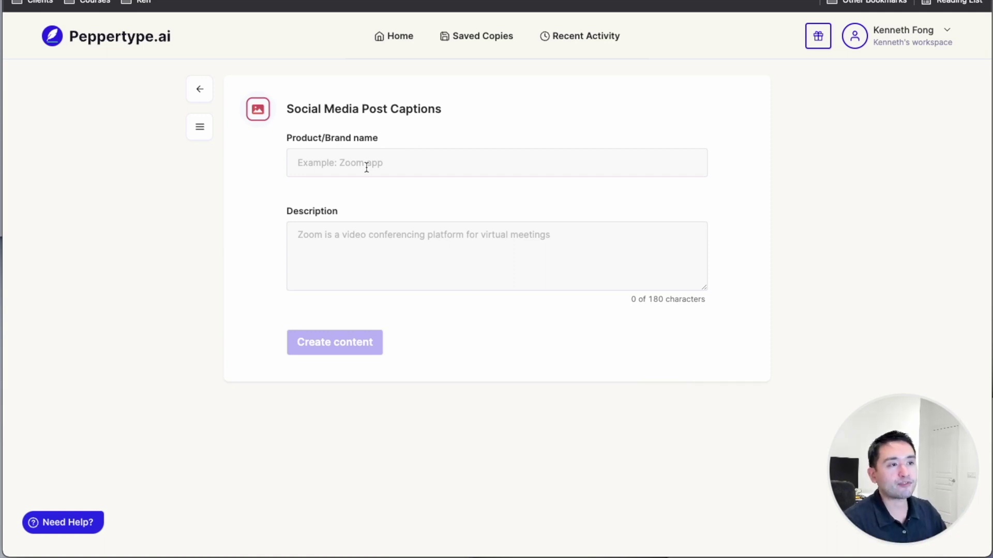
Step: Fill in the affiliate marketing brand details and clear the overly long auto-filled description
{"action": "left_click", "coordinate": [367, 167]}
{"action": "type", "text": "aff"}
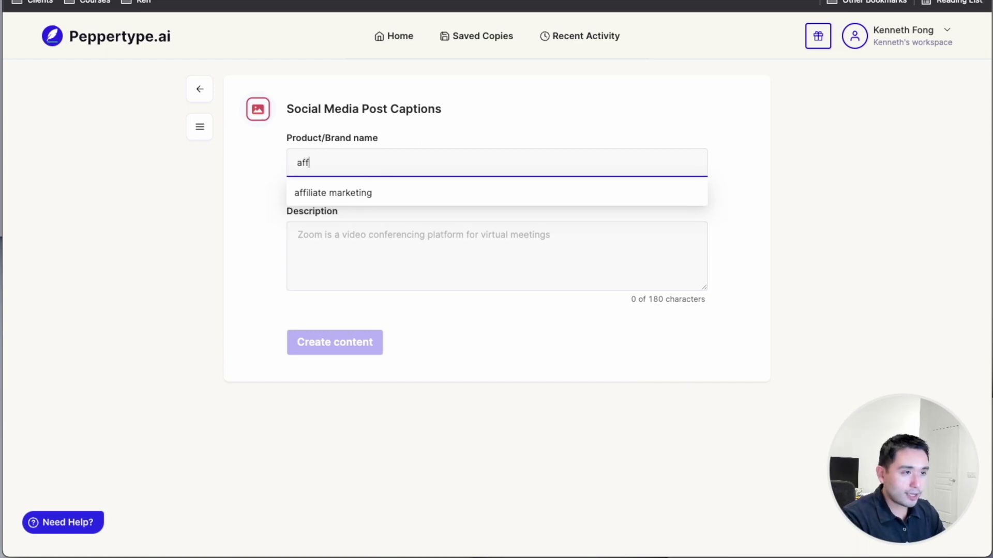
{"action": "type", "text": "i"}
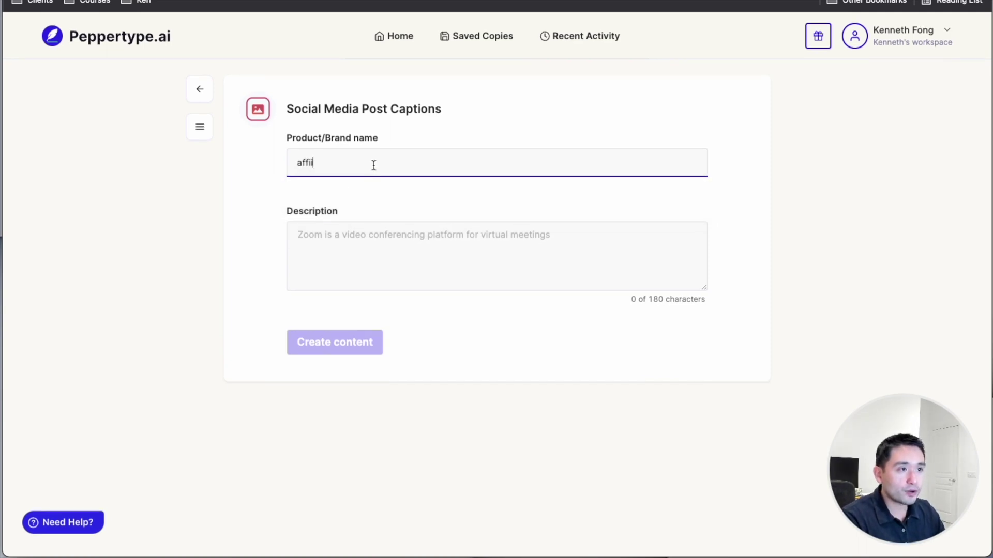
{"action": "left_click", "coordinate": [374, 190]}
{"action": "type", "text": "iate marketing"}
{"action": "triple_click", "coordinate": [372, 243]}
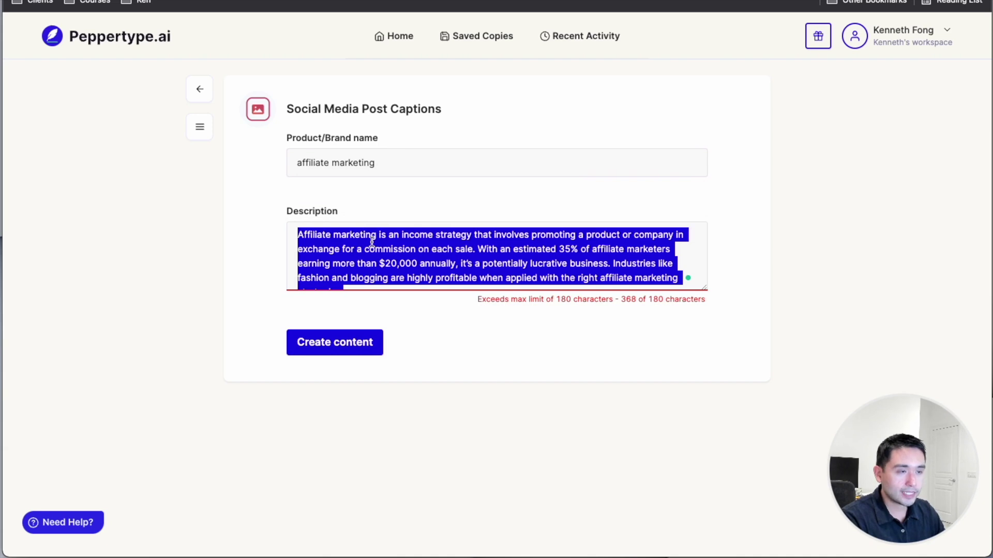
{"action": "key", "text": "BackSpace"}
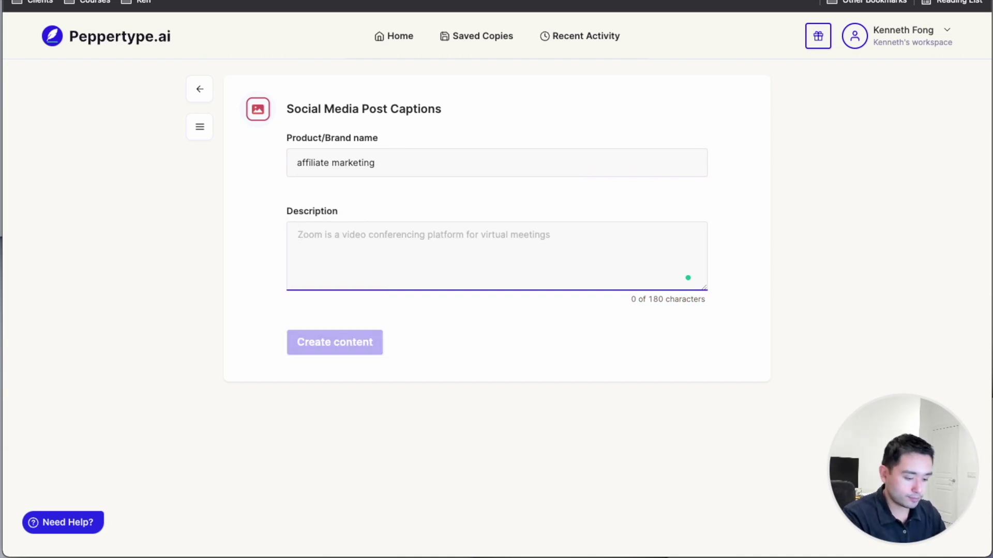
{"action": "type", "text": "affilaite marke"}
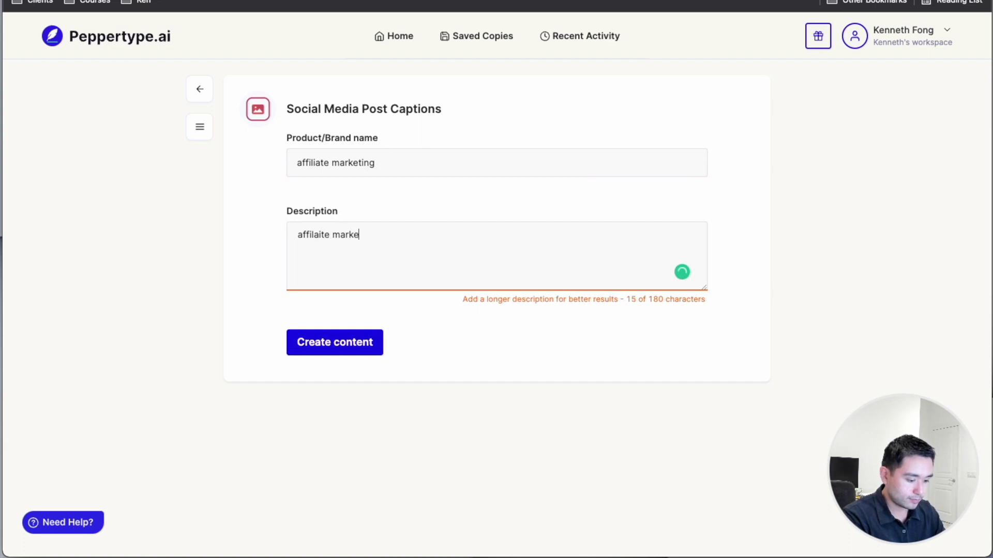
{"action": "type", "text": "ting tips and t"}
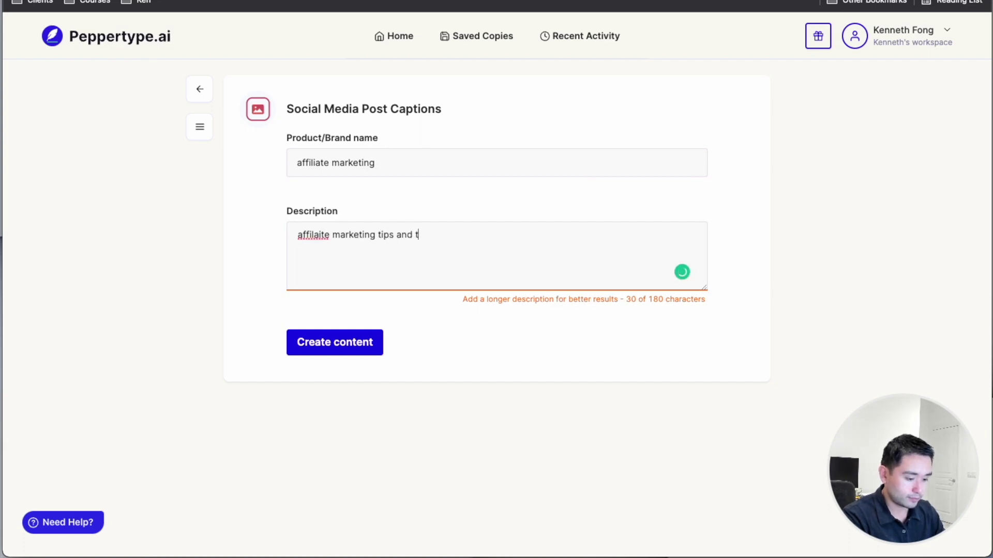
{"action": "type", "text": "ricks to help you make mone"}
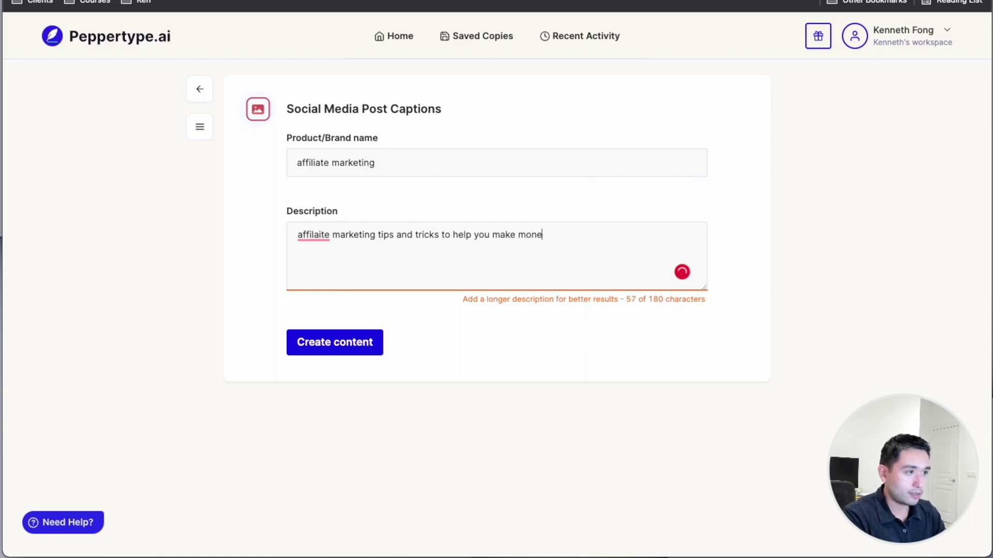
{"action": "type", "text": "y online"}
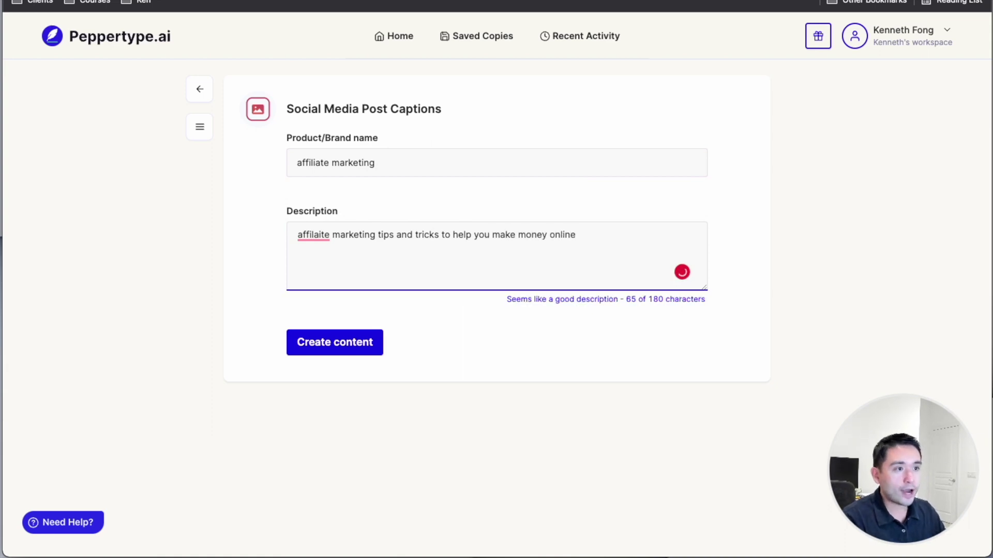
Step: Correct the 'affiliate' spelling in the money-online tips description and generate captions
{"action": "right_click", "coordinate": [317, 236]}
{"action": "left_click", "coordinate": [319, 240]}
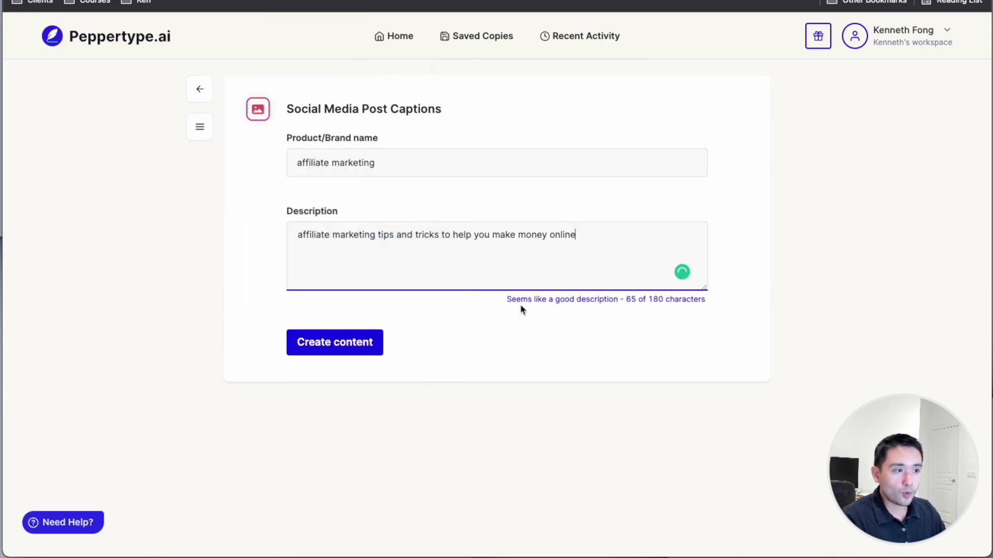
{"action": "left_click_drag", "start_coordinate": [505, 302], "coordinate": [721, 303]}
{"action": "left_click", "coordinate": [635, 309]}
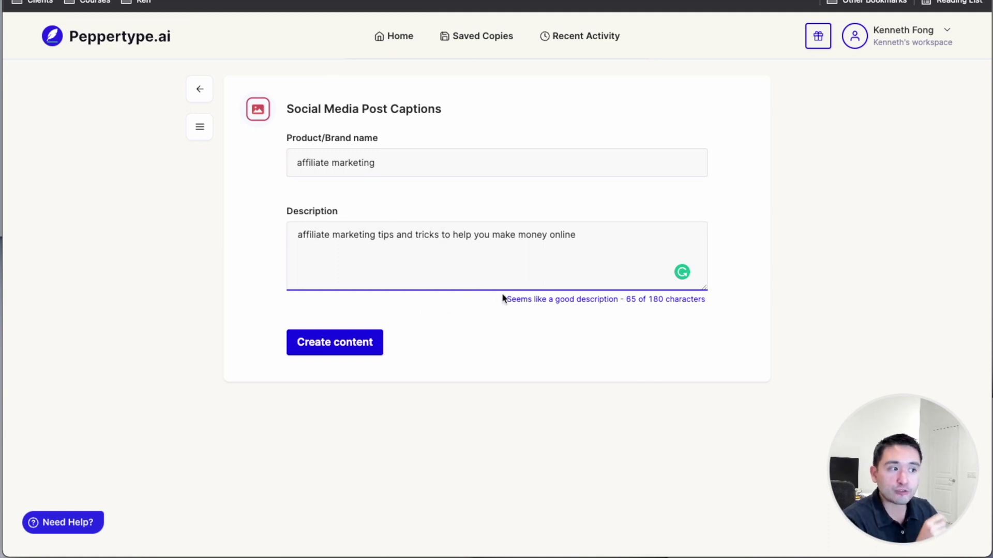
{"action": "left_click", "coordinate": [531, 297]}
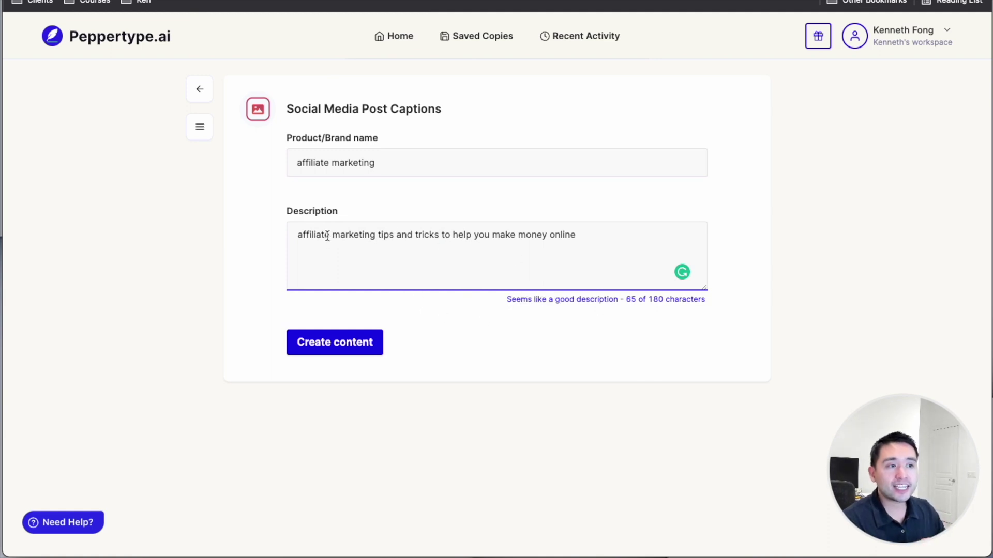
{"action": "left_click_drag", "start_coordinate": [312, 235], "coordinate": [512, 244]}
{"action": "left_click", "coordinate": [659, 303]}
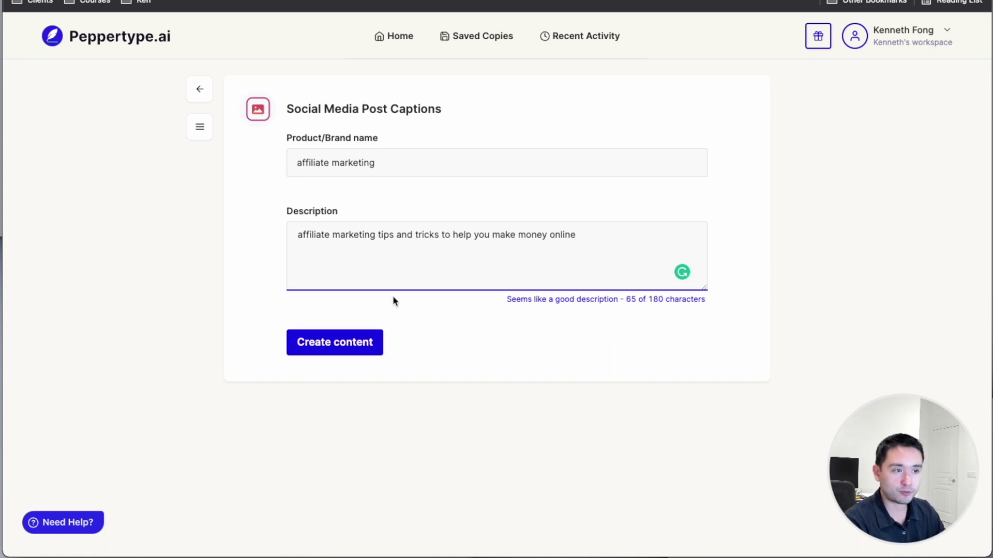
{"action": "left_click", "coordinate": [349, 348]}
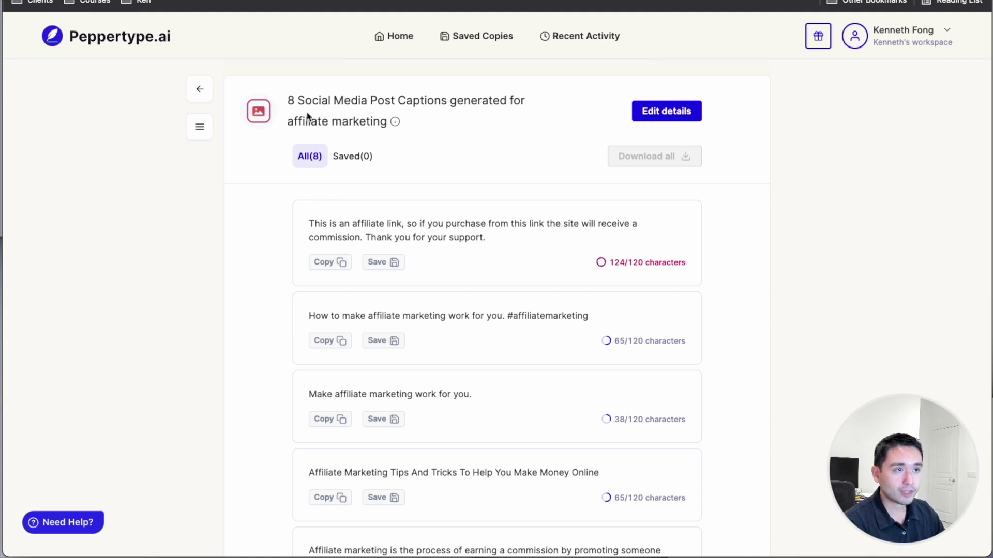
Step: Review the eight generated captions and copy the tips and tricks caption
{"action": "double_click", "coordinate": [291, 101]}
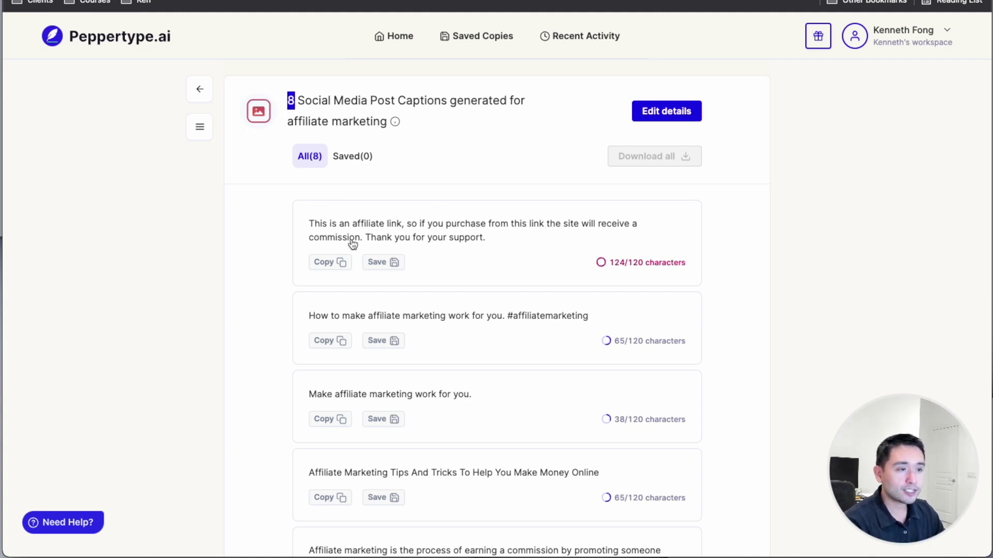
{"action": "scroll", "coordinate": [353, 246], "scroll_direction": "down", "scroll_amount": 5}
{"action": "scroll", "coordinate": [357, 246], "scroll_direction": "up", "scroll_amount": 5}
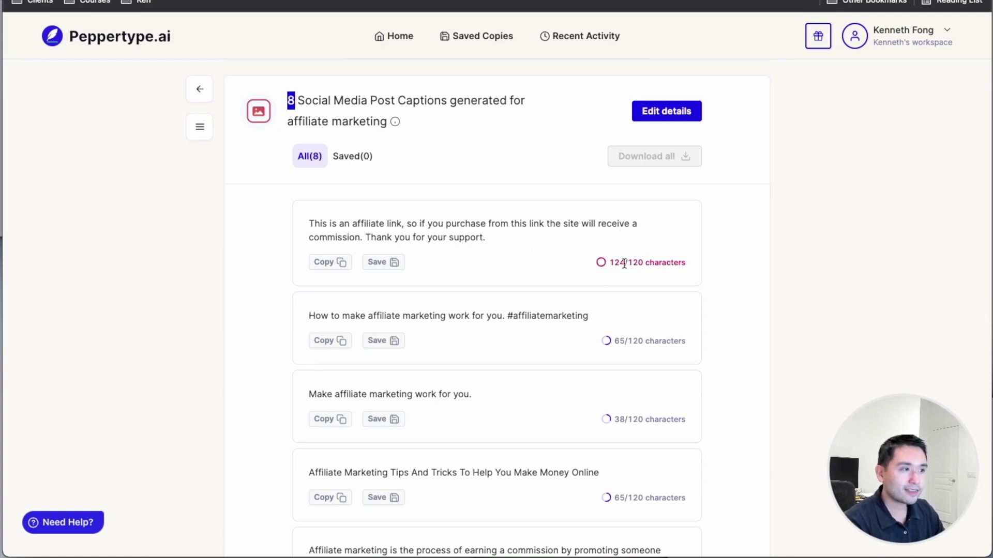
{"action": "scroll", "coordinate": [507, 262], "scroll_direction": "down", "scroll_amount": 2}
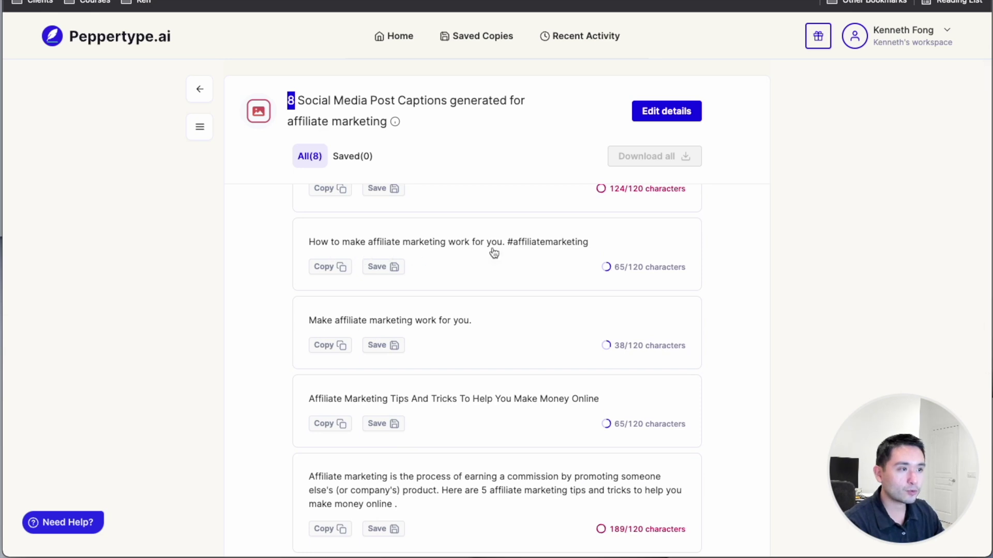
{"action": "scroll", "coordinate": [488, 264], "scroll_direction": "down", "scroll_amount": 1}
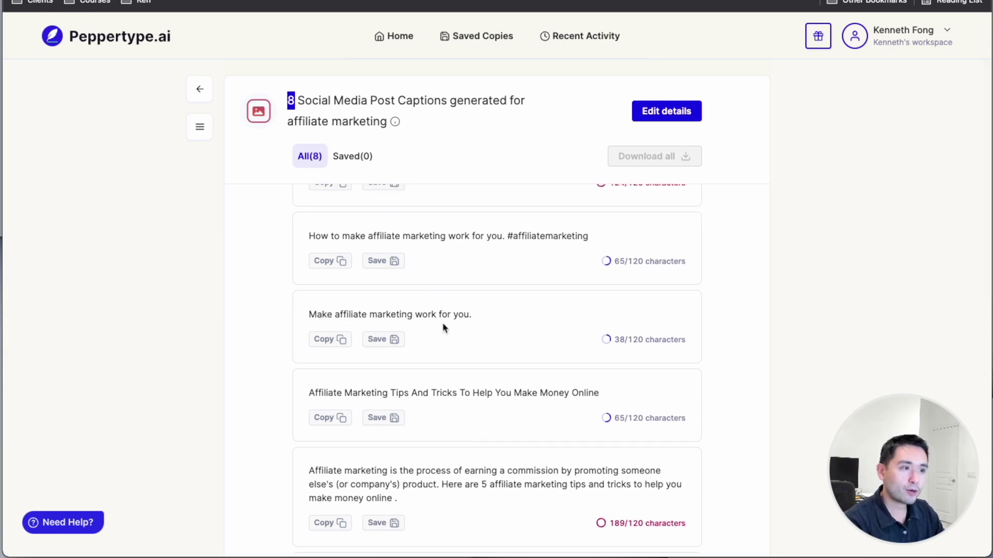
{"action": "scroll", "coordinate": [442, 328], "scroll_direction": "down", "scroll_amount": 3}
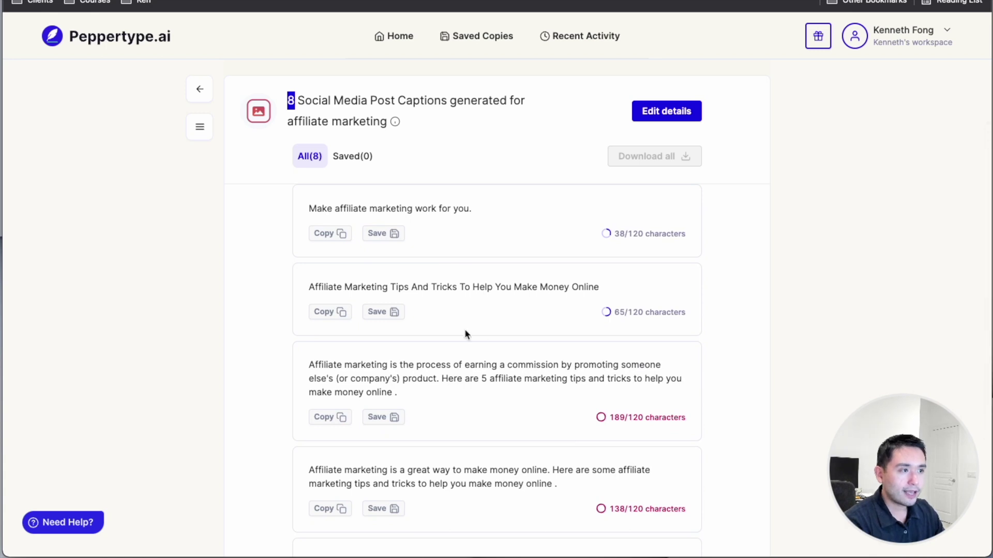
{"action": "scroll", "coordinate": [466, 334], "scroll_direction": "down", "scroll_amount": 3}
{"action": "scroll", "coordinate": [422, 333], "scroll_direction": "down", "scroll_amount": 2}
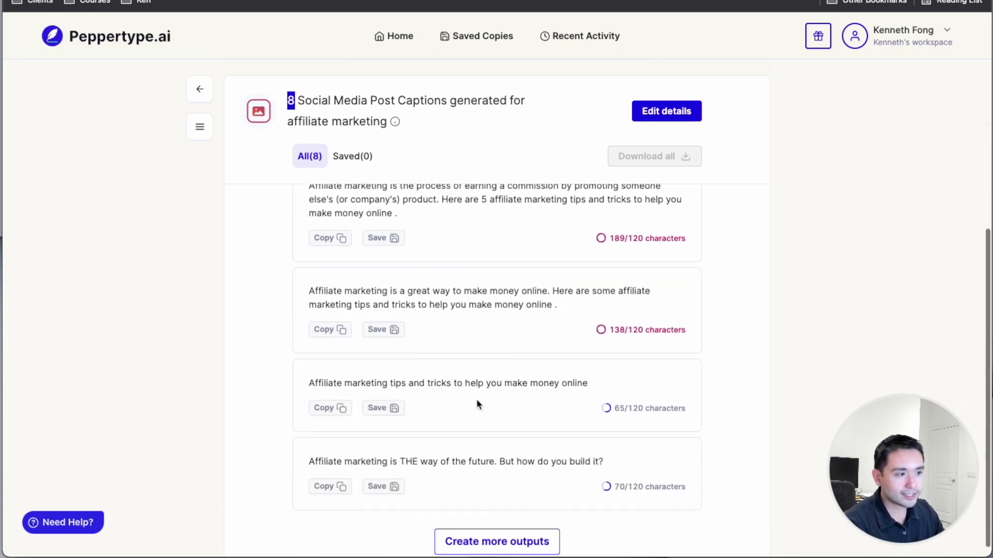
{"action": "left_click", "coordinate": [326, 408]}
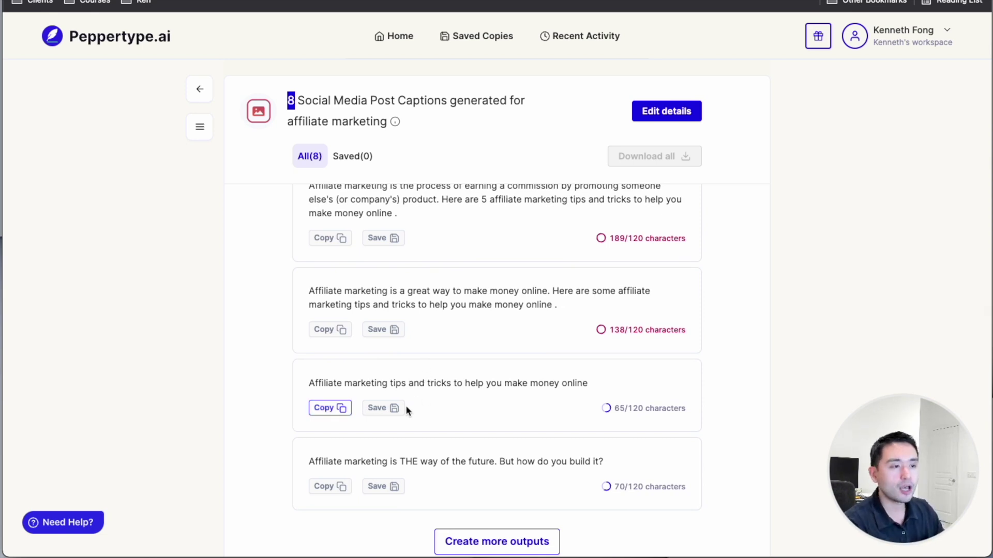
{"action": "left_click", "coordinate": [505, 459]}
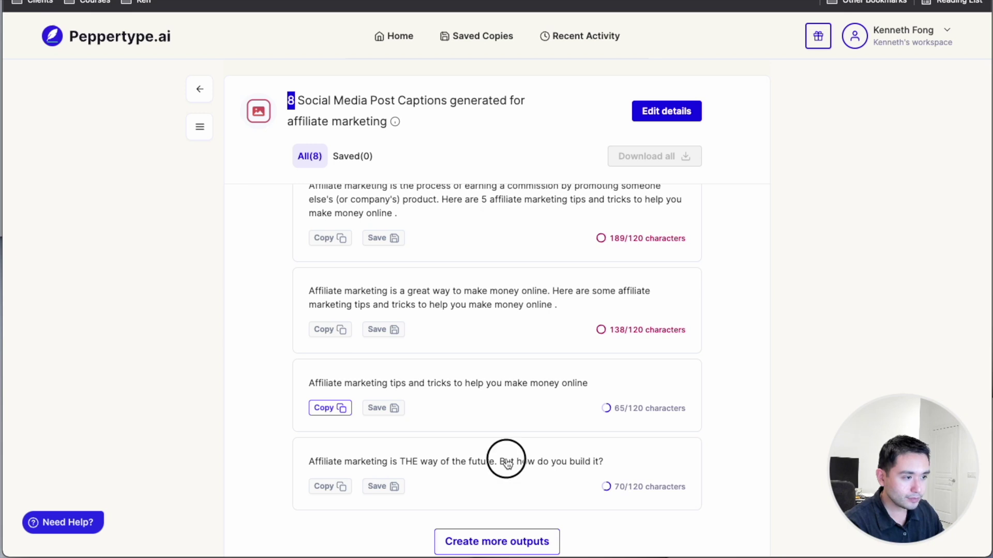
{"action": "left_click_drag", "start_coordinate": [372, 461], "coordinate": [524, 463]}
{"action": "scroll", "coordinate": [524, 463], "scroll_direction": "down", "scroll_amount": 1}
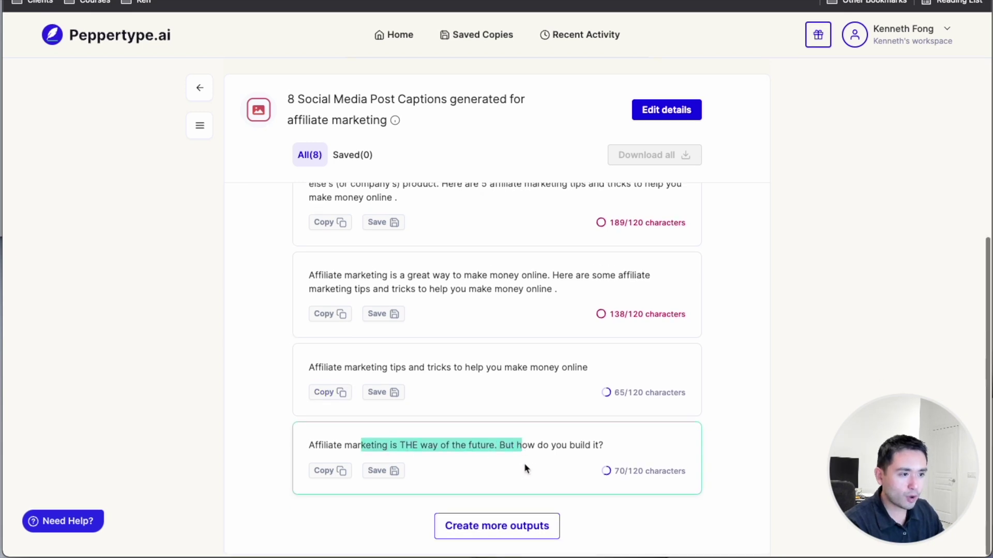
Step: Save the tips-and-tricks, make-money and commission captions, compare Saved(3) and All(8), then request more
{"action": "left_click", "coordinate": [388, 394]}
{"action": "left_click", "coordinate": [381, 314]}
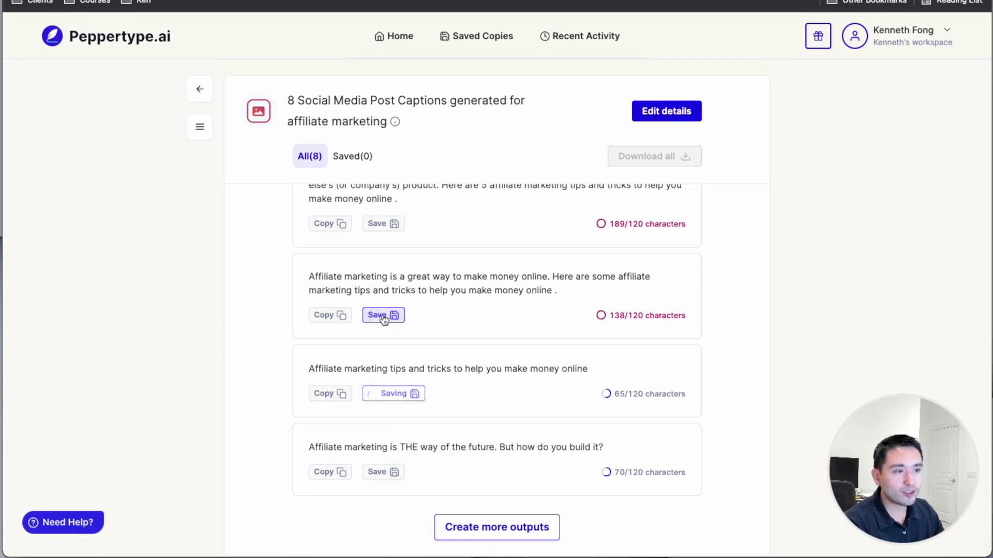
{"action": "left_click", "coordinate": [391, 226]}
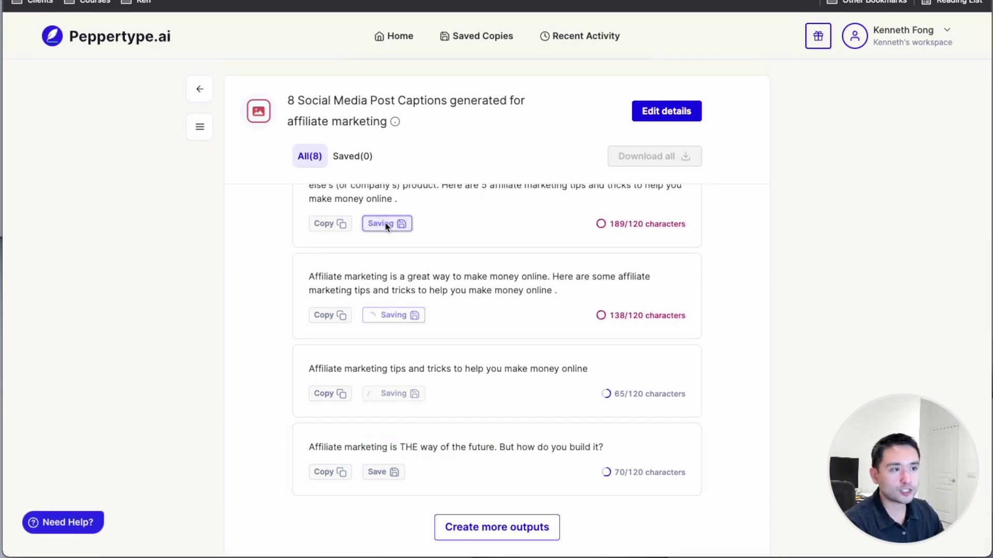
{"action": "left_click", "coordinate": [352, 159]}
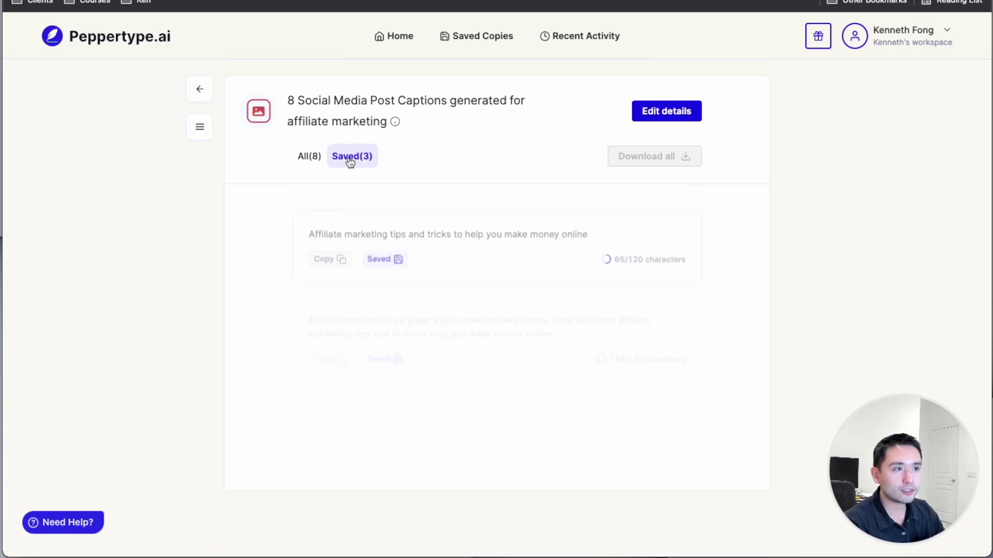
{"action": "left_click", "coordinate": [319, 160]}
{"action": "scroll", "coordinate": [465, 337], "scroll_direction": "down", "scroll_amount": 5}
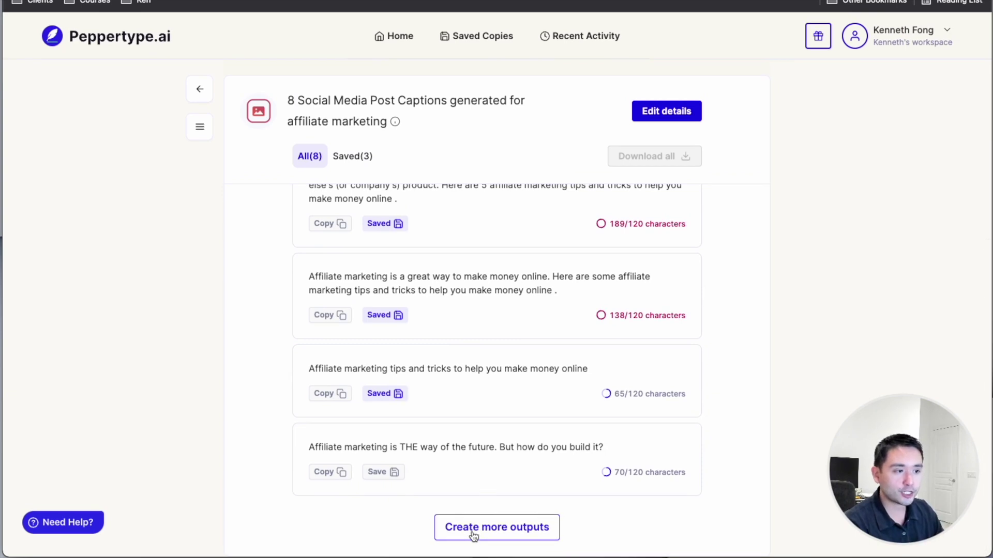
{"action": "left_click", "coordinate": [473, 536]}
{"action": "scroll", "coordinate": [494, 502], "scroll_direction": "down", "scroll_amount": 1}
{"action": "scroll", "coordinate": [506, 462], "scroll_direction": "down", "scroll_amount": 2}
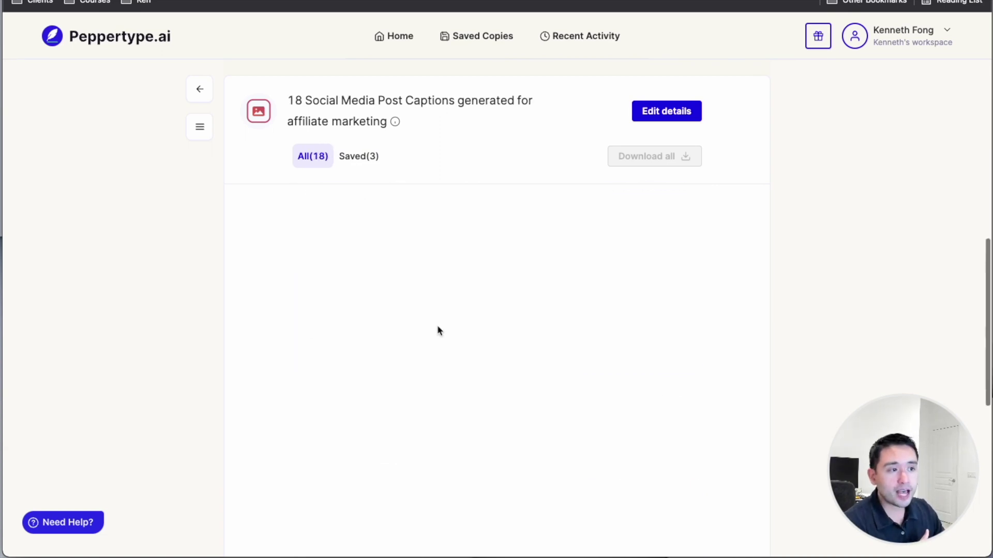
{"action": "scroll", "coordinate": [437, 331], "scroll_direction": "down", "scroll_amount": 1}
{"action": "scroll", "coordinate": [437, 332], "scroll_direction": "down", "scroll_amount": 3}
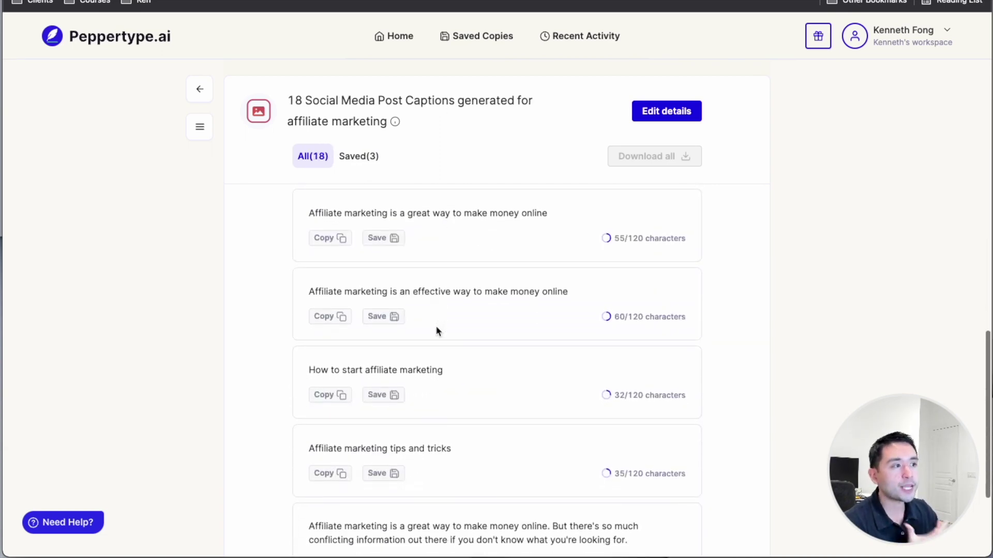
{"action": "scroll", "coordinate": [428, 444], "scroll_direction": "up", "scroll_amount": 1}
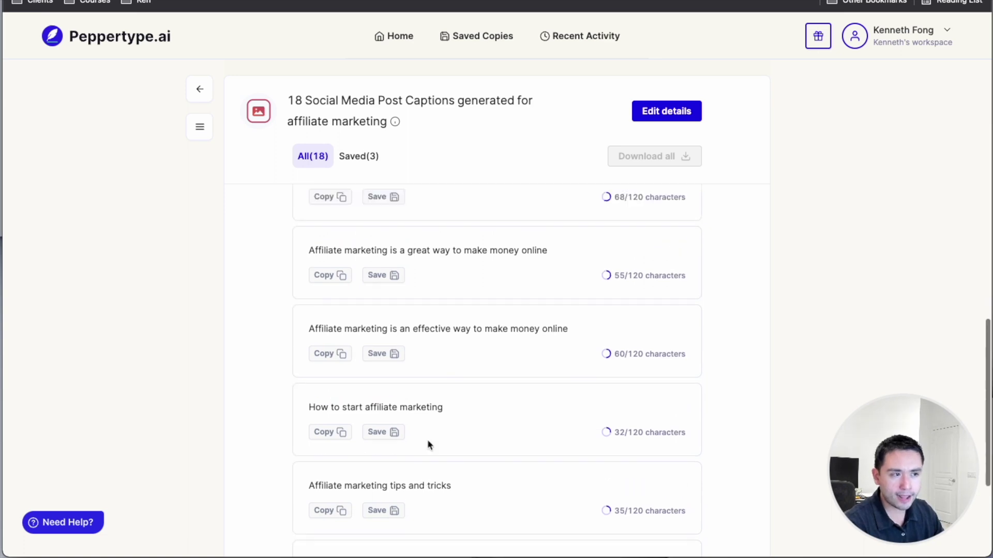
{"action": "scroll", "coordinate": [427, 436], "scroll_direction": "up", "scroll_amount": 2}
{"action": "scroll", "coordinate": [460, 380], "scroll_direction": "up", "scroll_amount": 1}
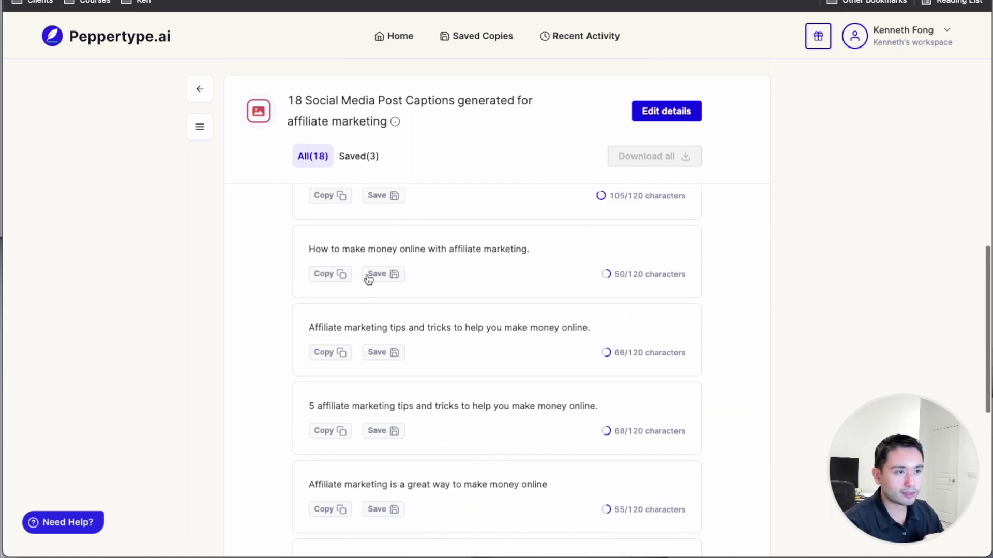
Step: Copy the 'How to make money online' caption from the 18, then show the content-type list
{"action": "left_click", "coordinate": [377, 195]}
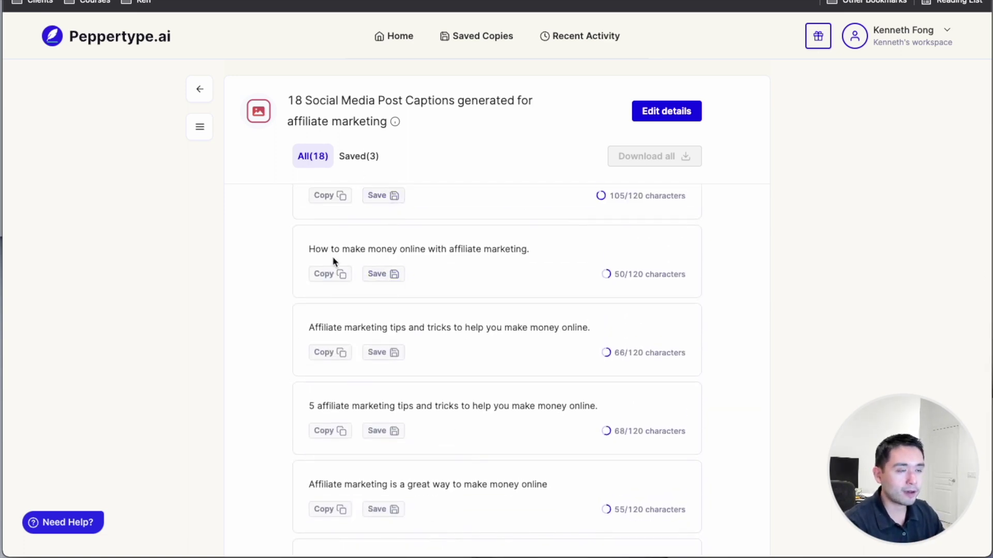
{"action": "left_click", "coordinate": [336, 273]}
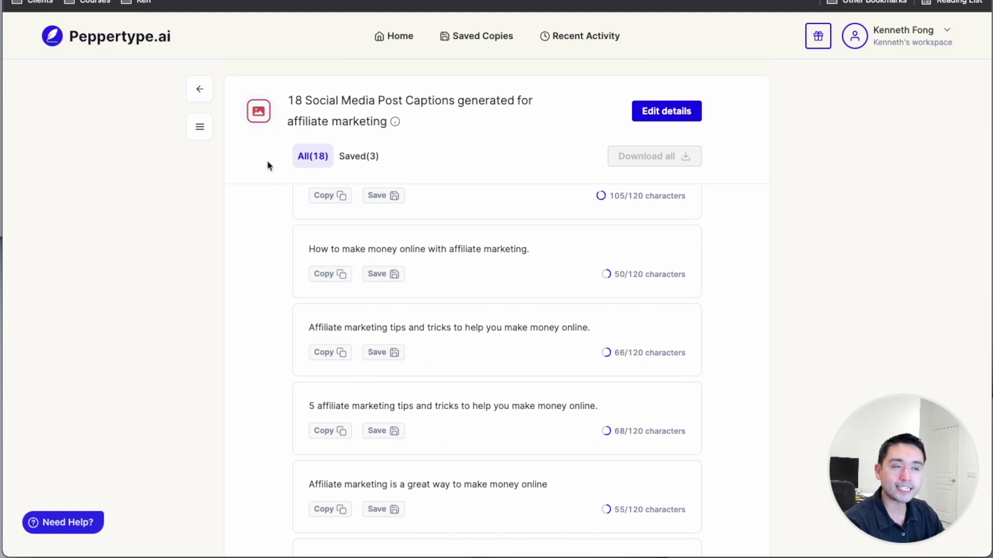
{"action": "left_click", "coordinate": [200, 132]}
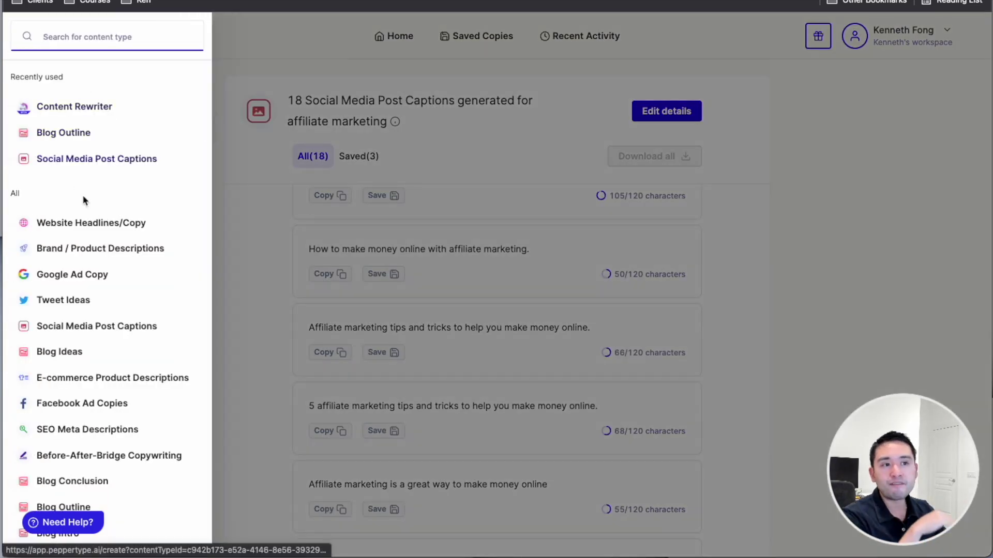
{"action": "scroll", "coordinate": [82, 225], "scroll_direction": "down", "scroll_amount": 10}
{"action": "scroll", "coordinate": [74, 263], "scroll_direction": "down", "scroll_amount": 3}
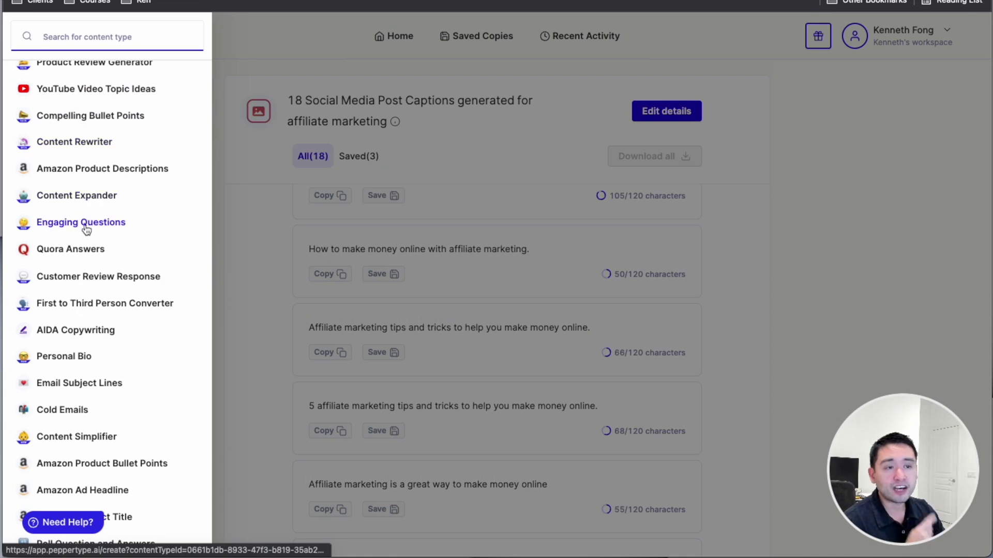
Step: Generate Quora answers to 'what is affiliate marketing' including numbers, in a Friendly tone
{"action": "left_click", "coordinate": [94, 252]}
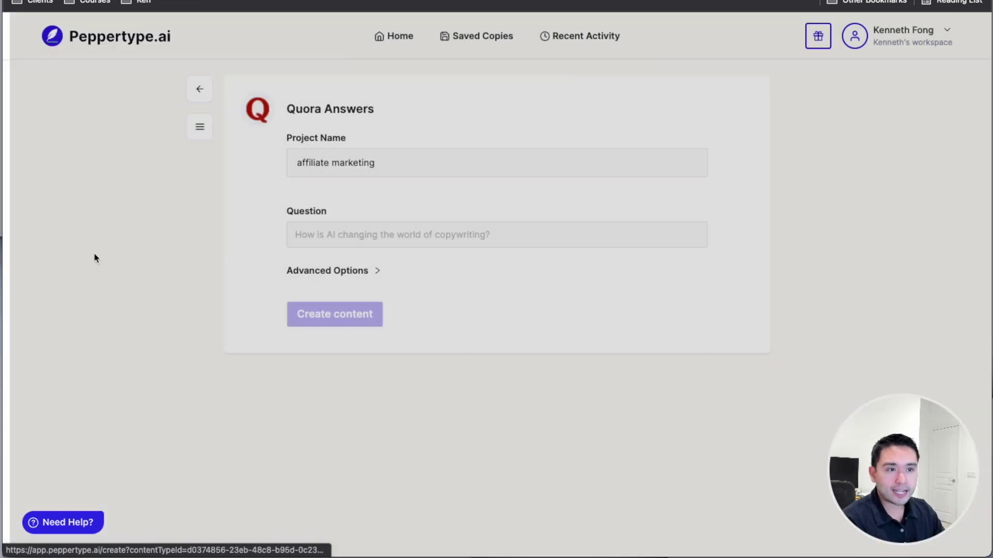
{"action": "left_click", "coordinate": [367, 229]}
{"action": "type", "text": "w"}
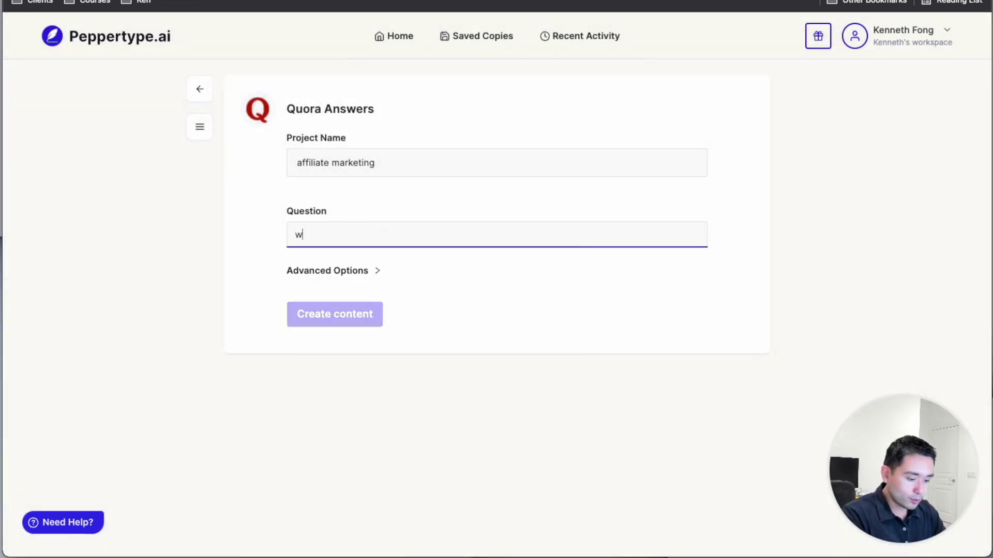
{"action": "type", "text": "hat is affiliate marketing"}
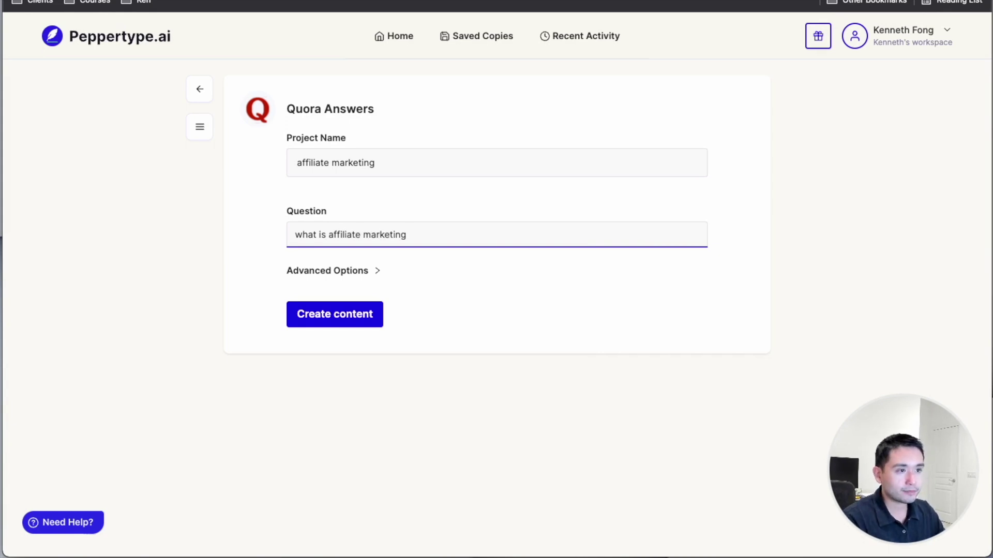
{"action": "left_click", "coordinate": [352, 269]}
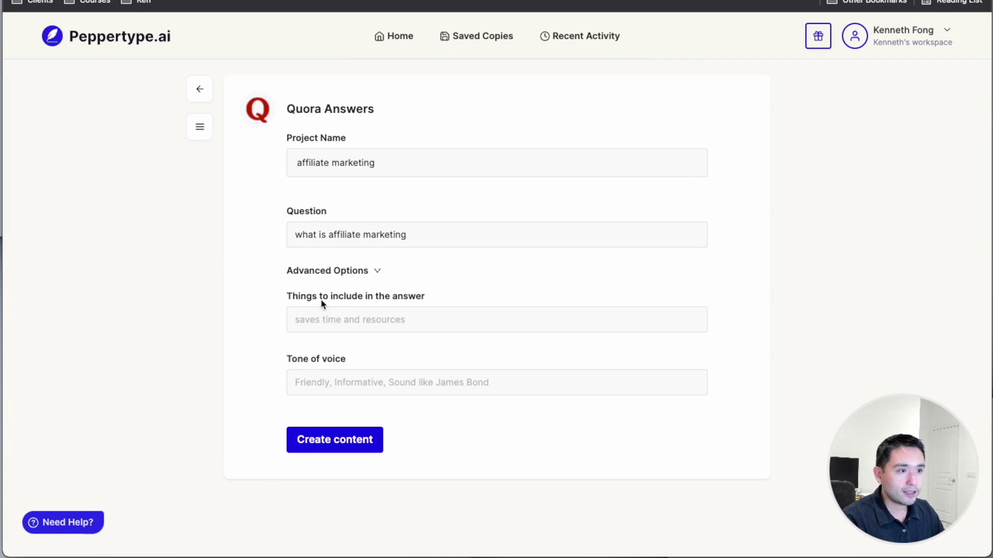
{"action": "left_click", "coordinate": [375, 315]}
{"action": "type", "text": "numbers"}
{"action": "left_click", "coordinate": [357, 384]}
{"action": "left_click", "coordinate": [335, 412]}
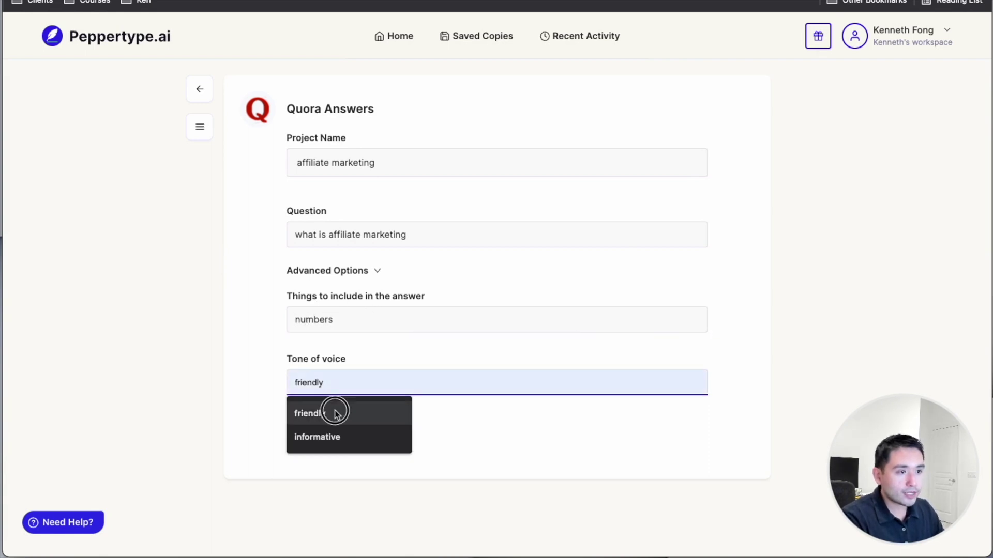
{"action": "left_click", "coordinate": [310, 450]}
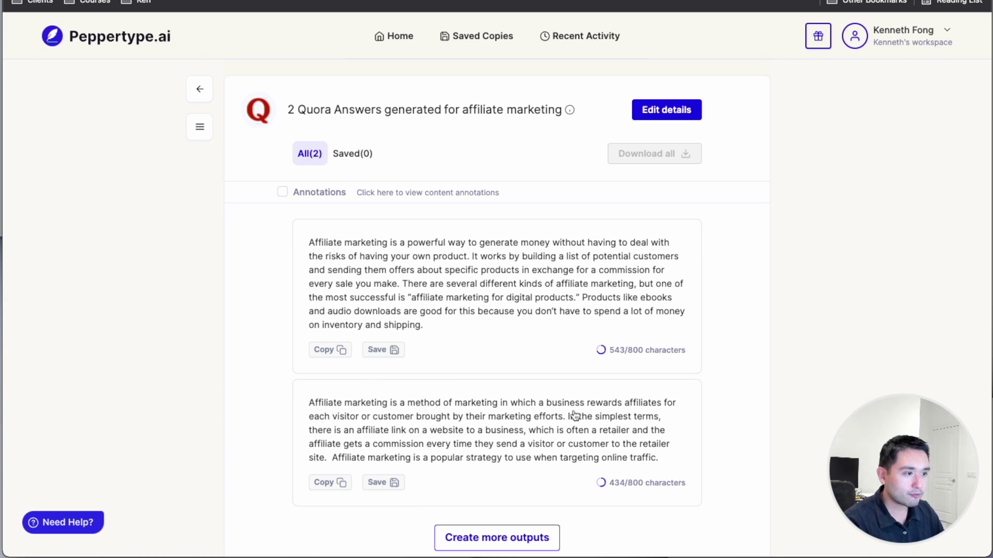
{"action": "scroll", "coordinate": [447, 453], "scroll_direction": "down", "scroll_amount": 1}
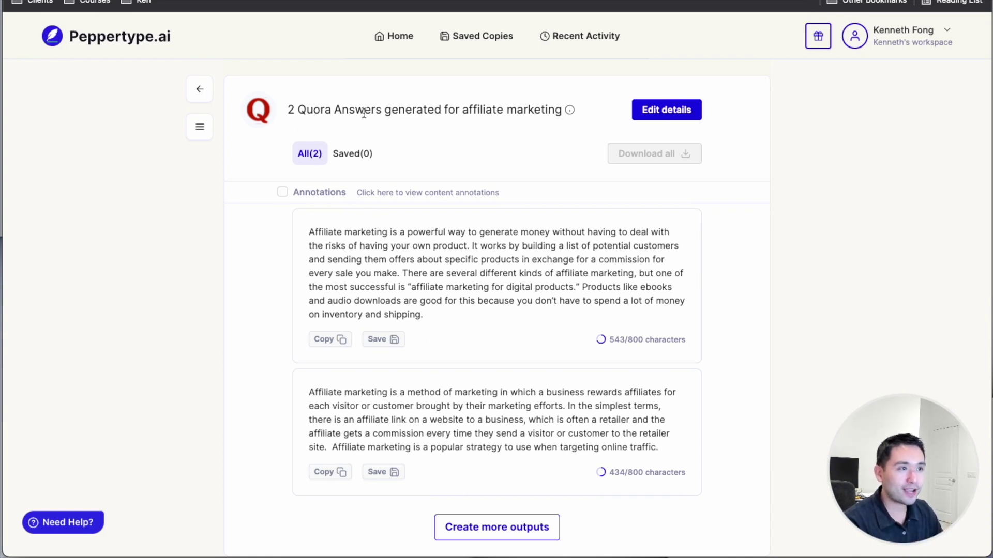
Step: Go from the two Quora answers back to the filled form, then to the Peppertype.ai homepage
{"action": "left_click", "coordinate": [205, 92]}
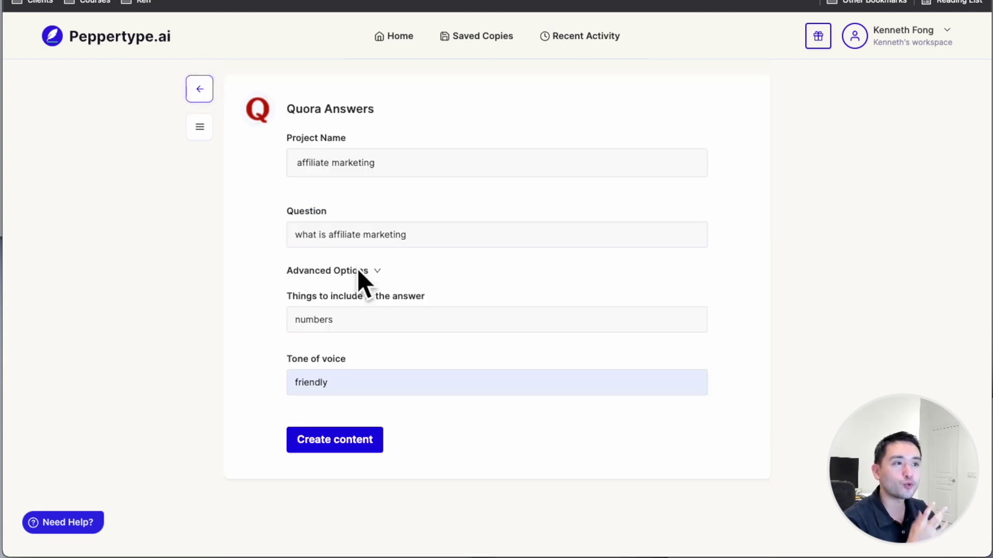
{"action": "left_click", "coordinate": [812, 100]}
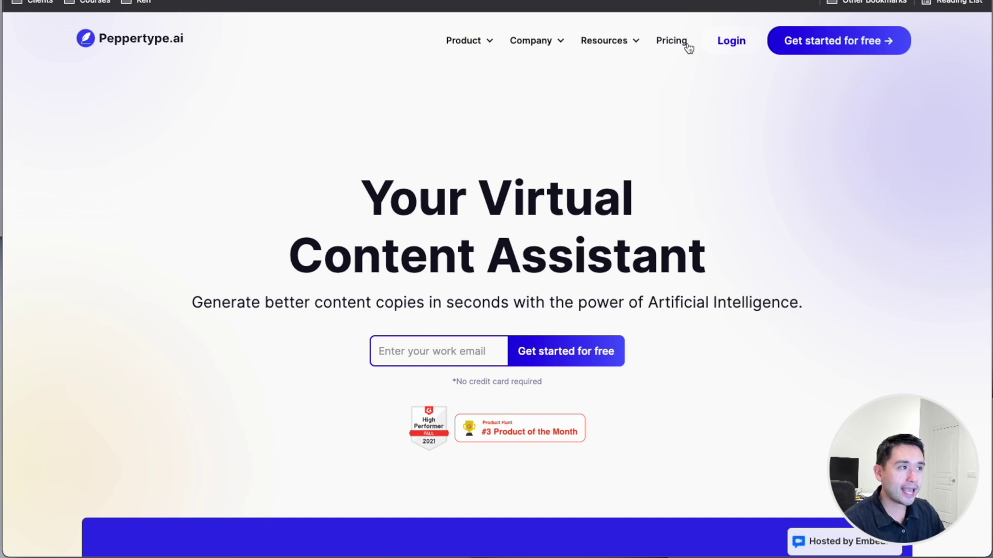
Step: View Peppertype.ai's yearly plan prices, then switch to the $59 AppSumo lifetime deal
{"action": "left_click", "coordinate": [678, 45]}
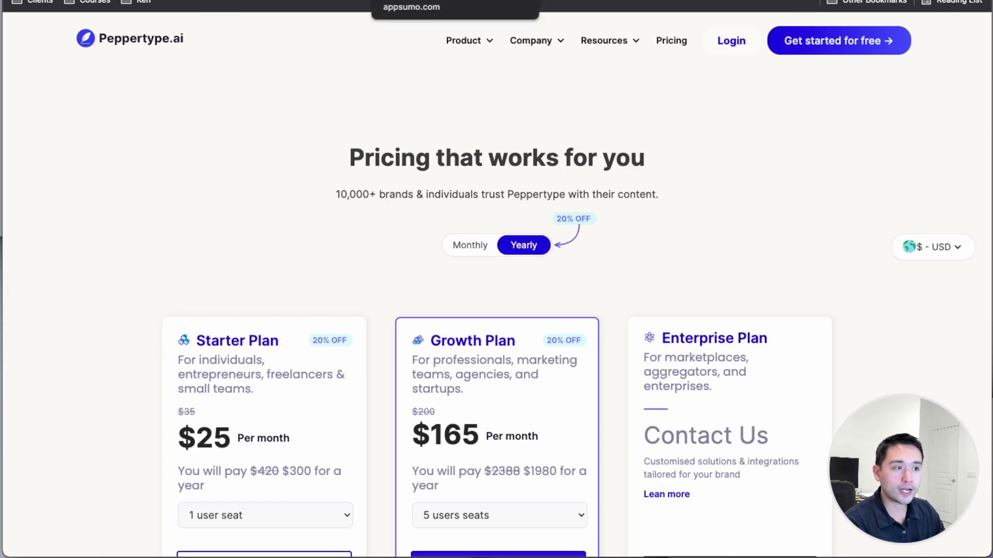
{"action": "key", "text": "ctrl+Tab"}
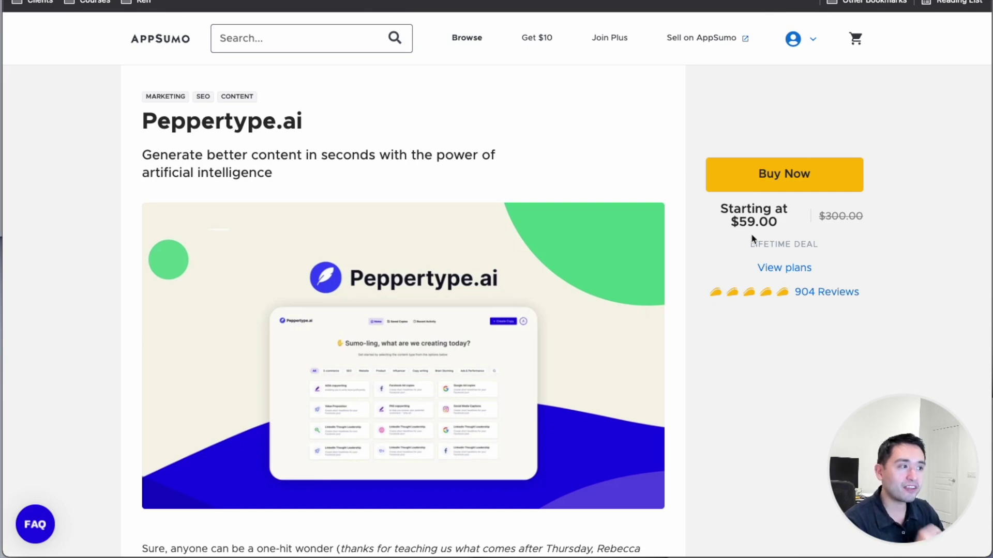
Step: Open the AppSumo plans and highlight Tier 1's 7,500 total and long-form monthly words
{"action": "left_click", "coordinate": [768, 268]}
{"action": "scroll", "coordinate": [630, 270], "scroll_direction": "down", "scroll_amount": 1}
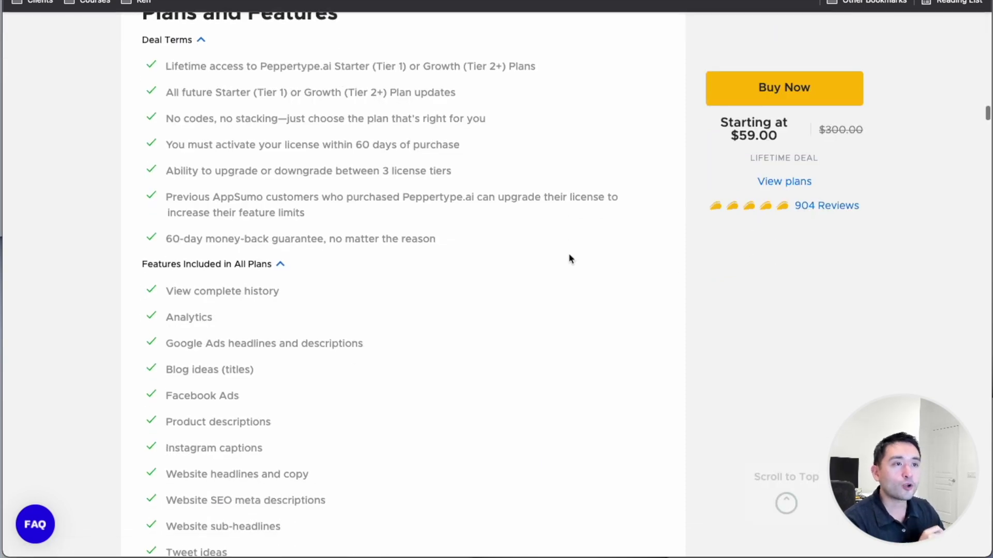
{"action": "scroll", "coordinate": [569, 258], "scroll_direction": "down", "scroll_amount": 2}
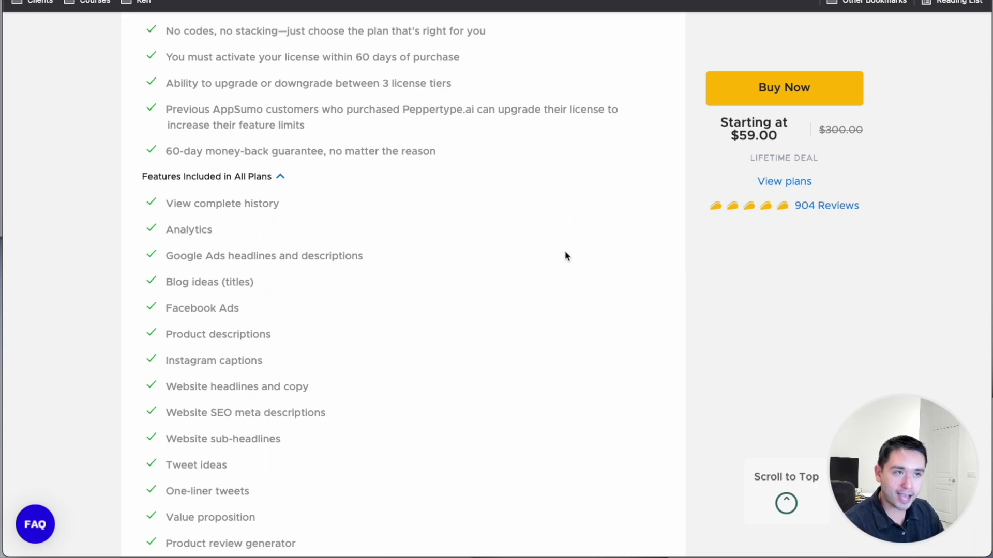
{"action": "scroll", "coordinate": [441, 287], "scroll_direction": "up", "scroll_amount": 1}
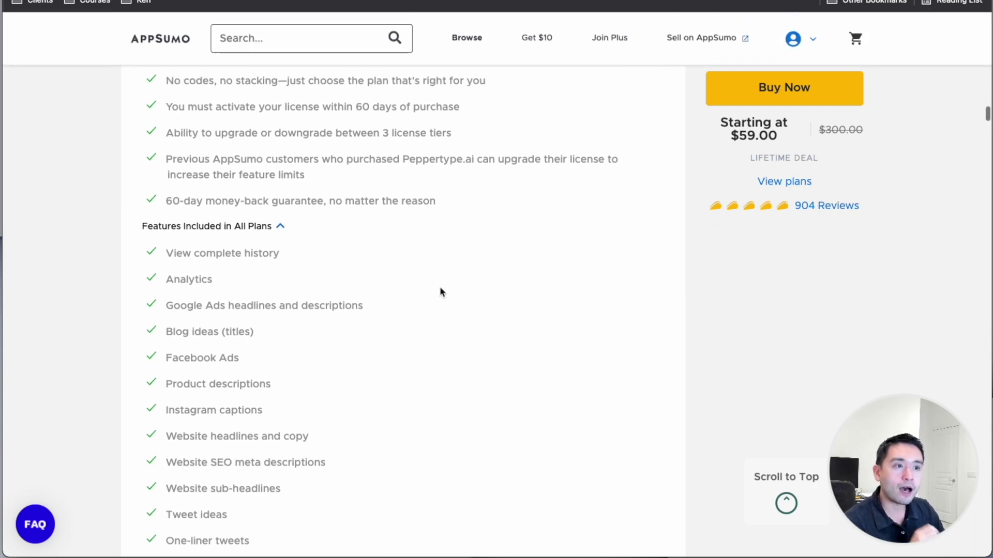
{"action": "scroll", "coordinate": [440, 290], "scroll_direction": "down", "scroll_amount": 5}
{"action": "scroll", "coordinate": [444, 290], "scroll_direction": "down", "scroll_amount": 2}
{"action": "scroll", "coordinate": [447, 289], "scroll_direction": "down", "scroll_amount": 1}
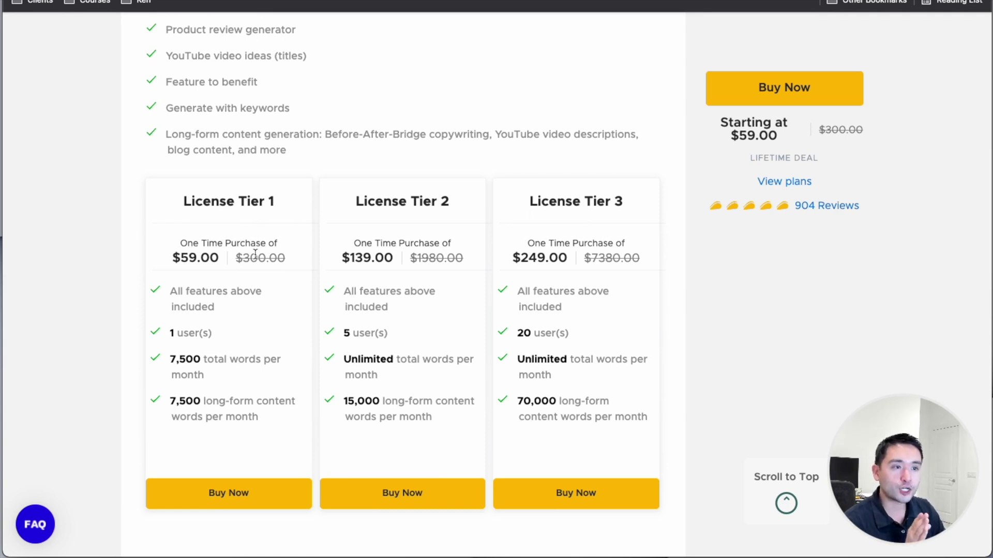
{"action": "mouse_move", "coordinate": [175, 333]}
{"action": "left_mouse_down"}
{"action": "mouse_move", "coordinate": [206, 334]}
{"action": "mouse_move", "coordinate": [212, 358]}
{"action": "mouse_move", "coordinate": [270, 359]}
{"action": "left_mouse_up"}
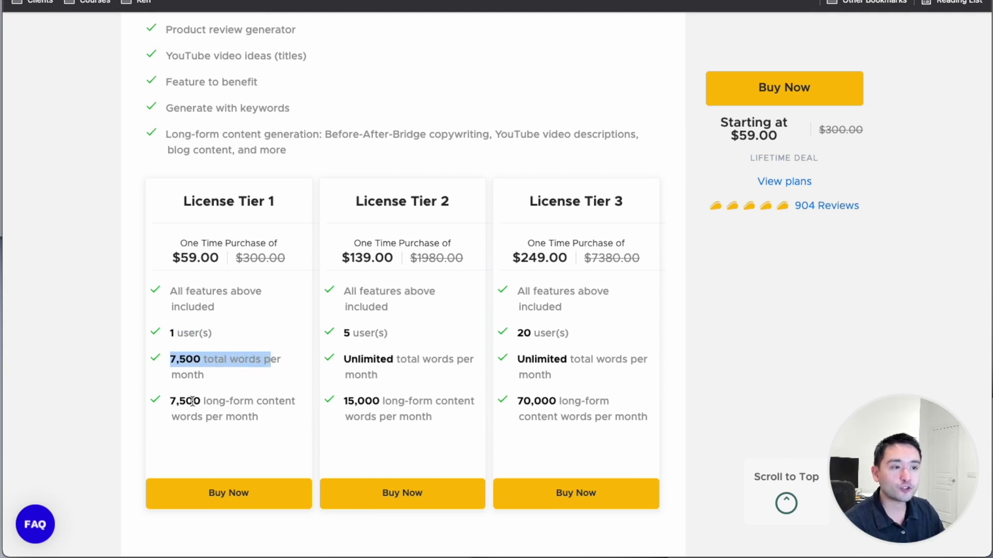
{"action": "left_click", "coordinate": [243, 417]}
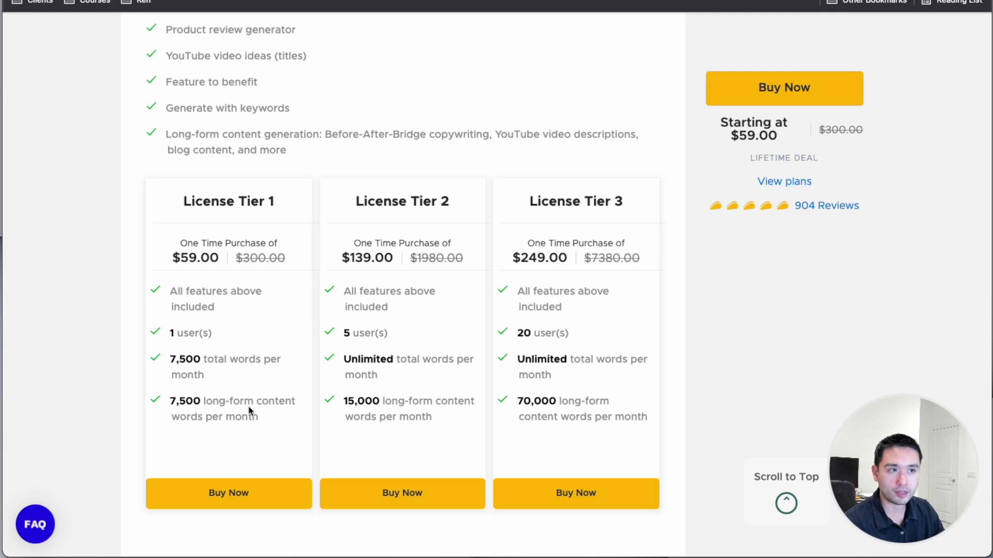
{"action": "left_click_drag", "start_coordinate": [171, 134], "coordinate": [303, 137]}
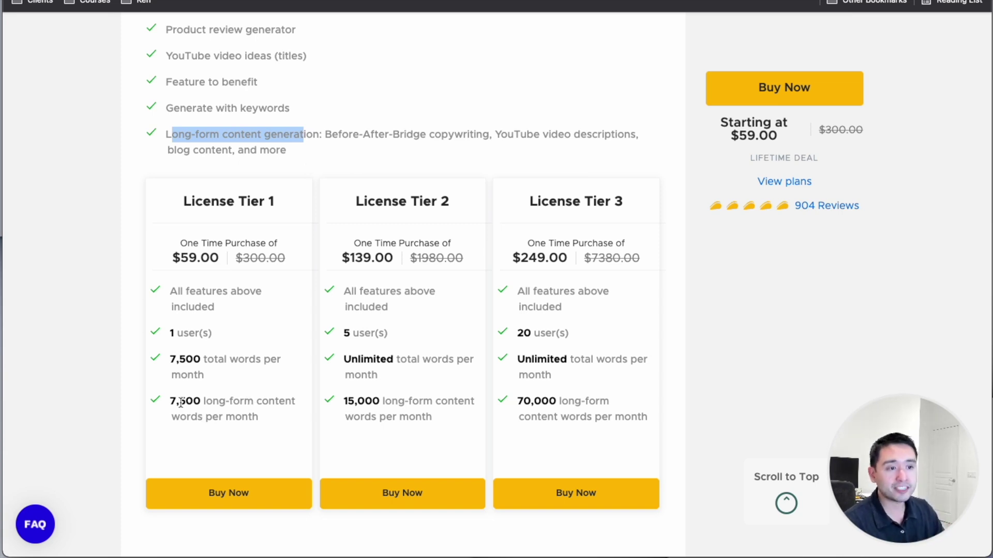
{"action": "left_click_drag", "start_coordinate": [179, 402], "coordinate": [271, 415]}
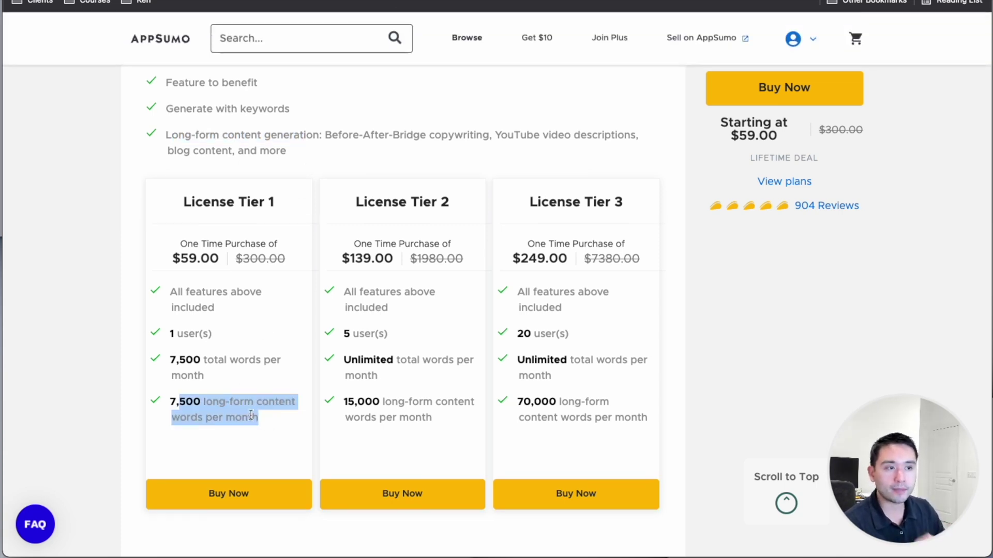
{"action": "left_click", "coordinate": [354, 355]}
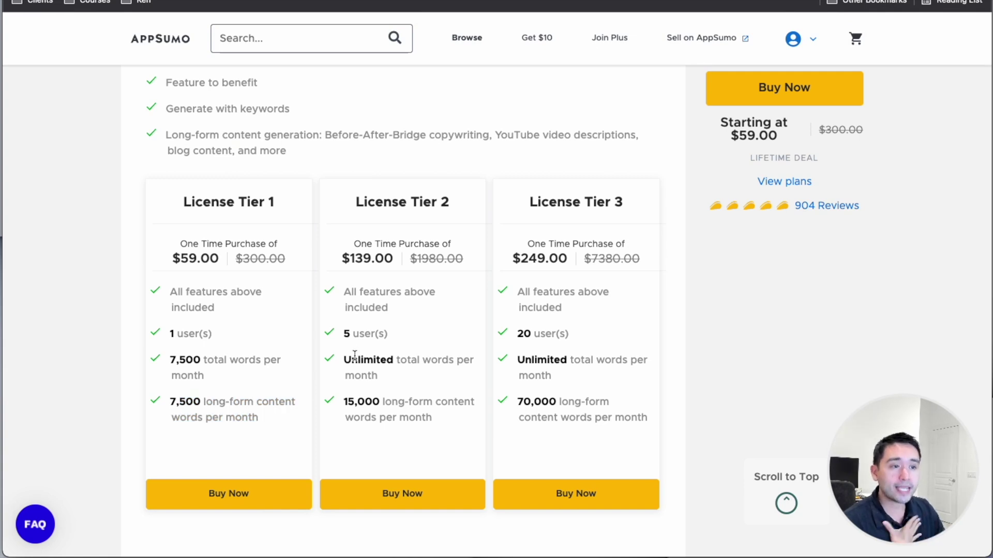
Step: Highlight the Tier 2 and Tier 3 headings, plus Tier 2's 15,000 long-form and unlimited words
{"action": "left_click_drag", "start_coordinate": [403, 206], "coordinate": [455, 215]}
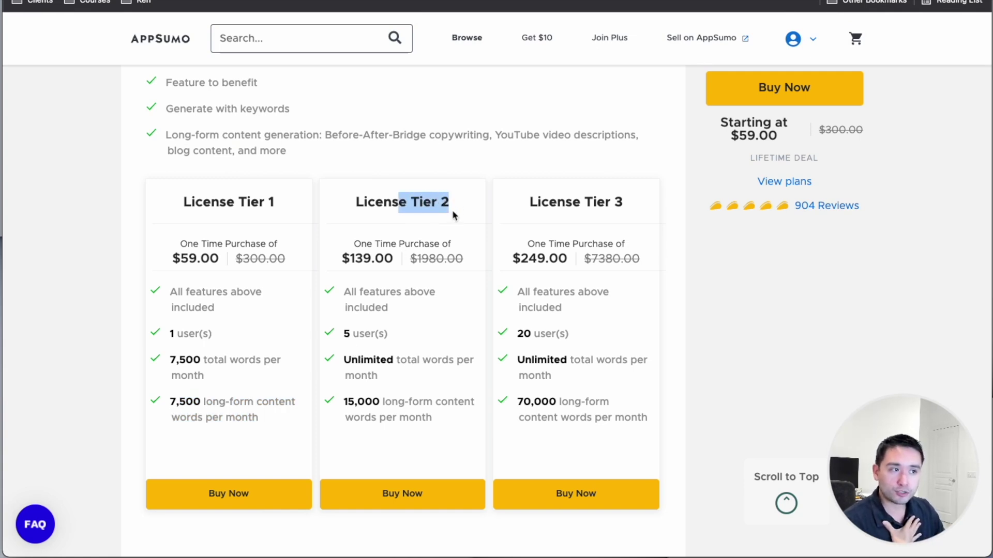
{"action": "left_click", "coordinate": [580, 217]}
{"action": "left_click_drag", "start_coordinate": [564, 204], "coordinate": [611, 209]}
{"action": "left_click", "coordinate": [612, 208]}
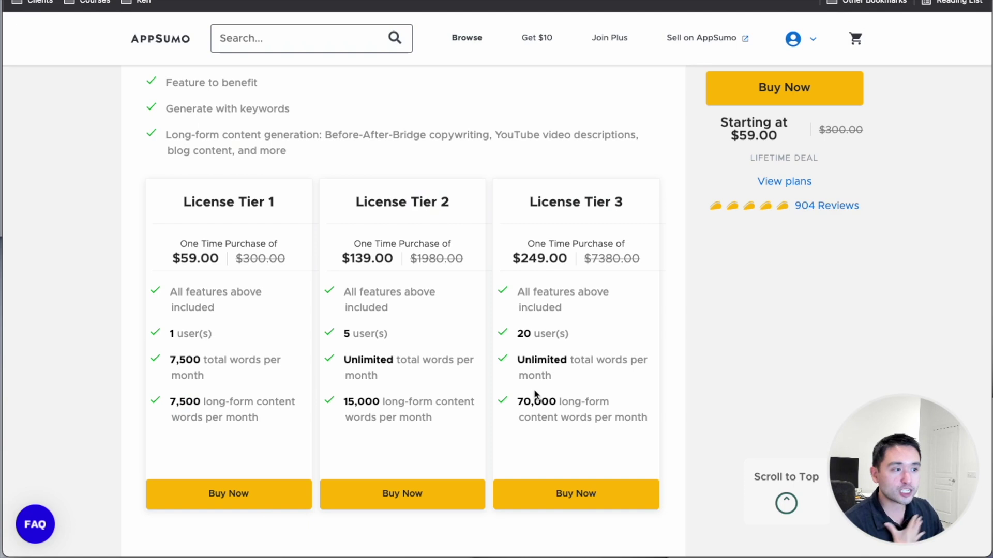
{"action": "left_click_drag", "start_coordinate": [344, 402], "coordinate": [430, 412]}
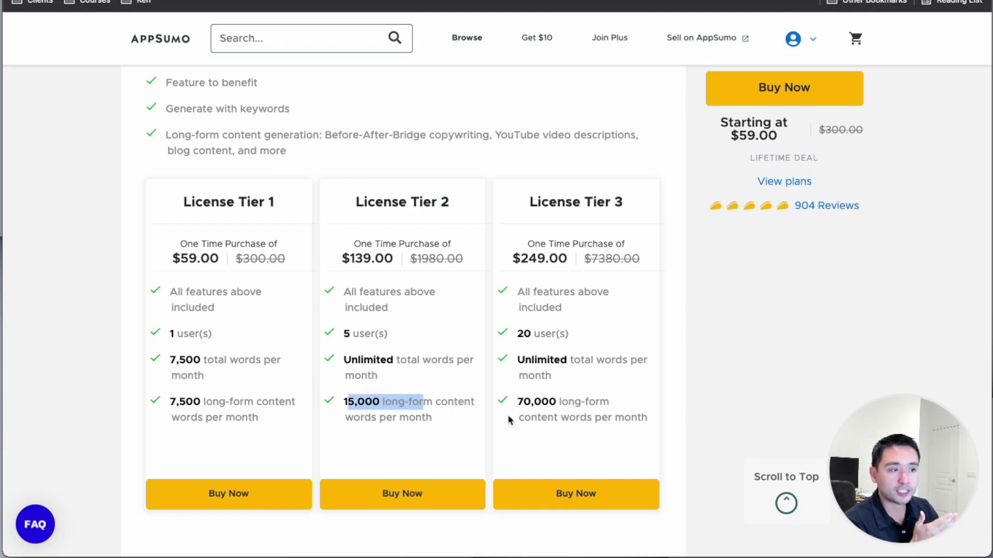
{"action": "left_click", "coordinate": [515, 399]}
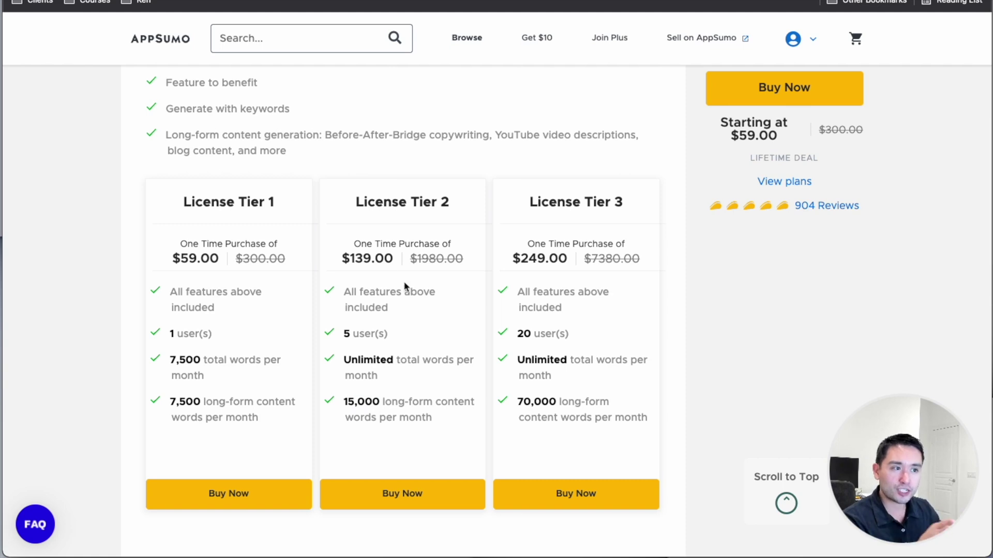
{"action": "mouse_move", "coordinate": [346, 363]}
{"action": "left_mouse_down"}
{"action": "mouse_move", "coordinate": [403, 366]}
{"action": "mouse_move", "coordinate": [399, 374]}
{"action": "left_mouse_up"}
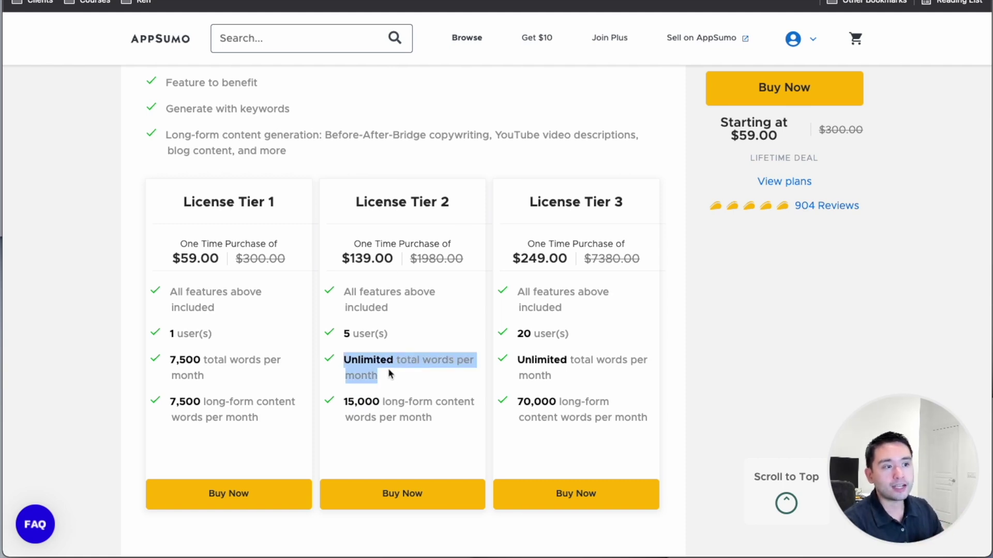
{"action": "left_click", "coordinate": [344, 356]}
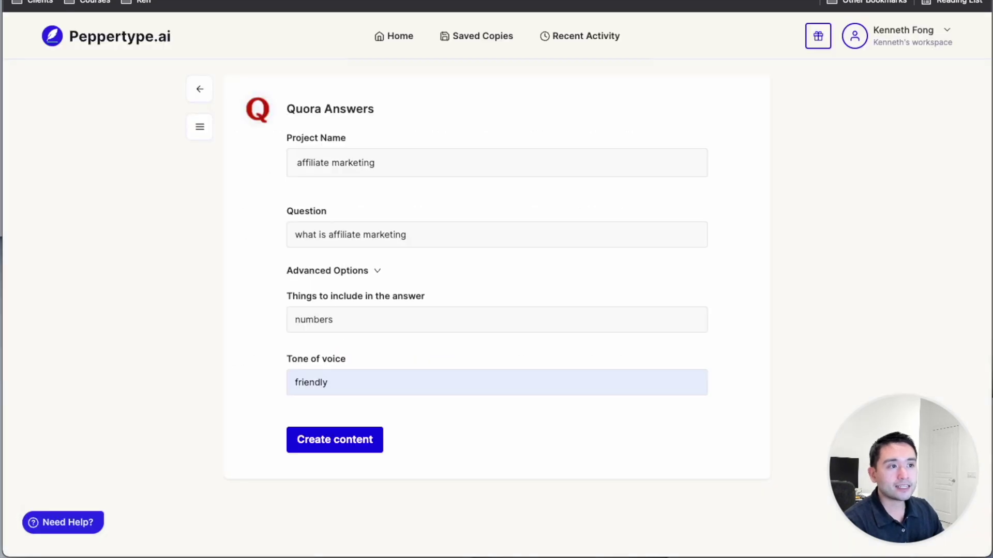
Step: Step back through Peppertype.ai's form and content list, then highlight AppSumo's License Tier 3 heading
{"action": "left_click", "coordinate": [200, 89]}
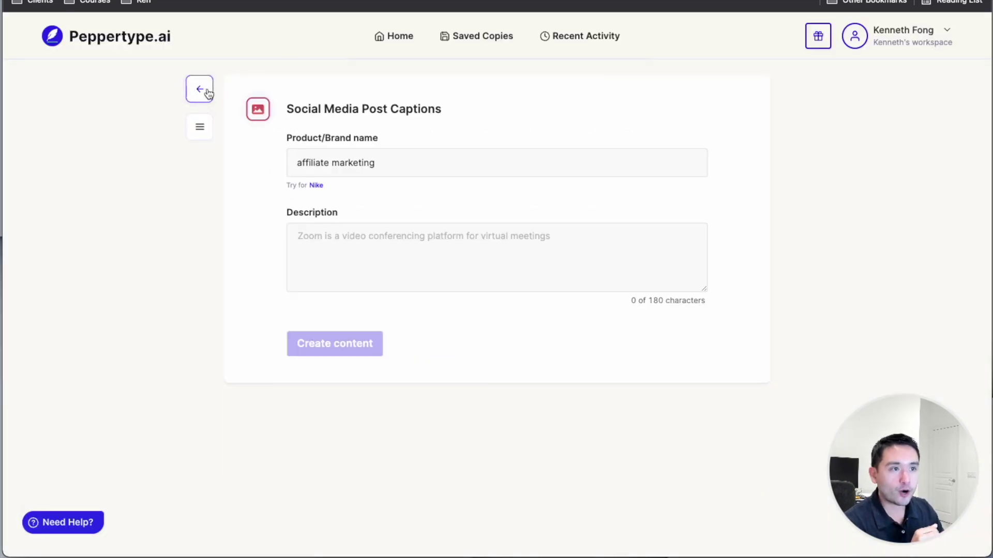
{"action": "left_click", "coordinate": [199, 126]}
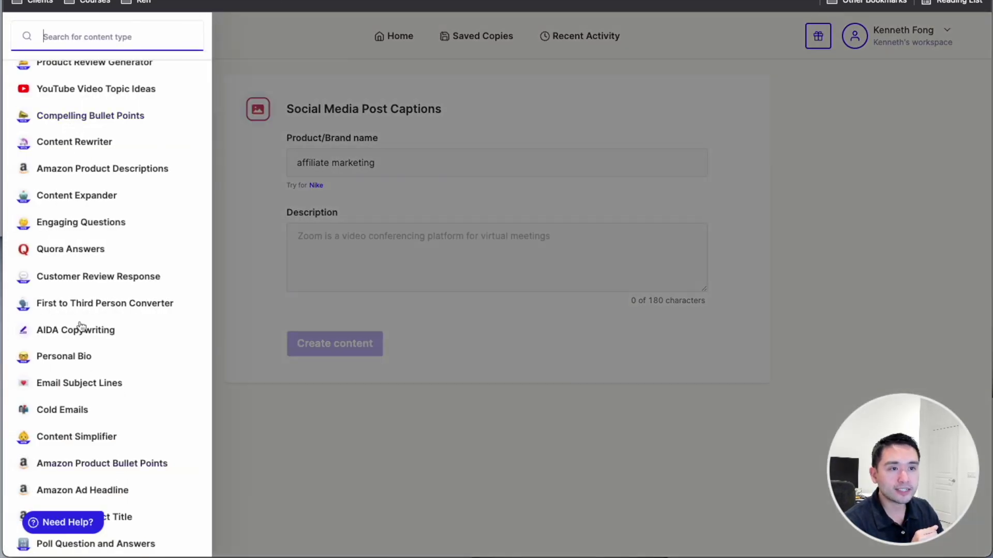
{"action": "scroll", "coordinate": [80, 327], "scroll_direction": "up", "scroll_amount": 5}
{"action": "scroll", "coordinate": [90, 326], "scroll_direction": "up", "scroll_amount": 2}
{"action": "scroll", "coordinate": [127, 186], "scroll_direction": "up", "scroll_amount": 2}
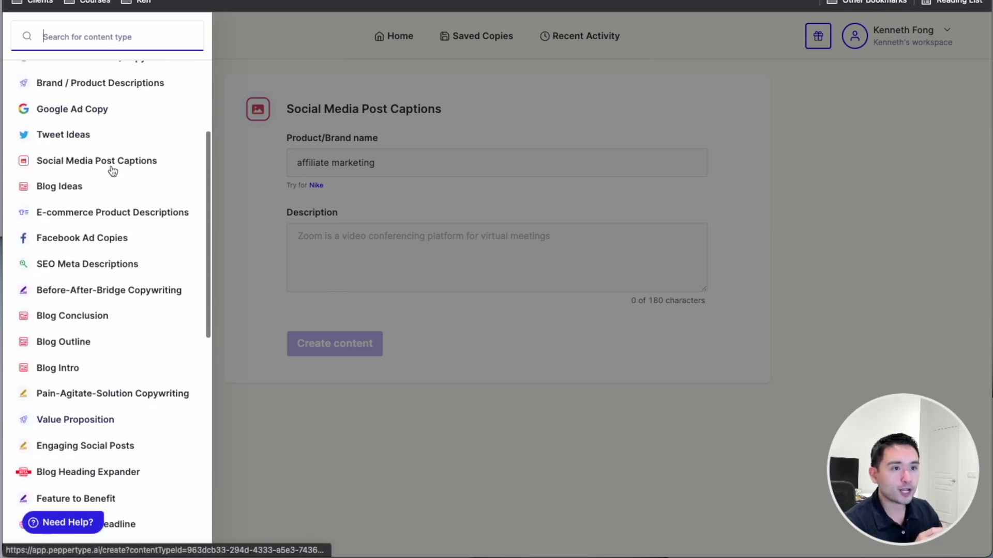
{"action": "scroll", "coordinate": [105, 170], "scroll_direction": "up", "scroll_amount": 3}
{"action": "scroll", "coordinate": [70, 169], "scroll_direction": "up", "scroll_amount": 2}
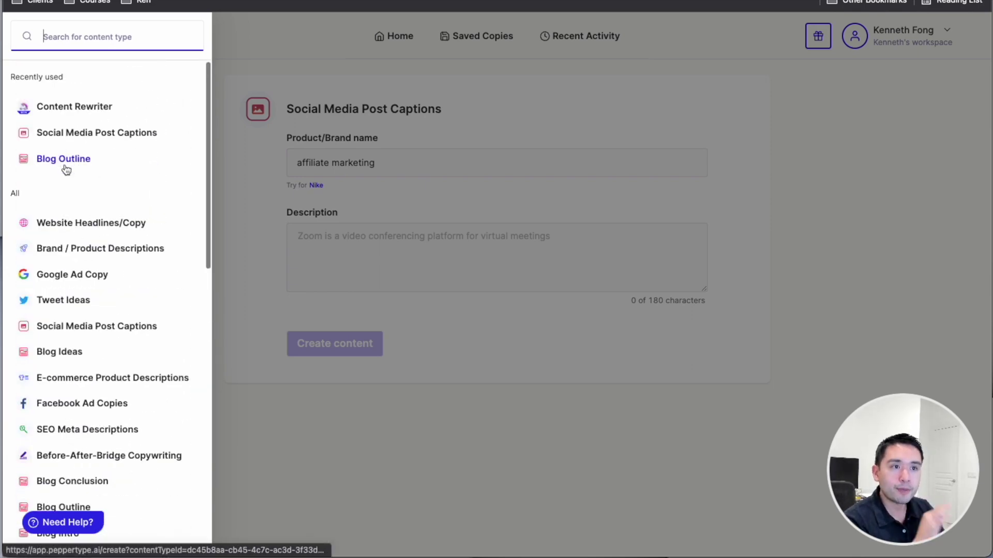
{"action": "scroll", "coordinate": [82, 312], "scroll_direction": "down", "scroll_amount": 10}
{"action": "scroll", "coordinate": [89, 304], "scroll_direction": "down", "scroll_amount": 2}
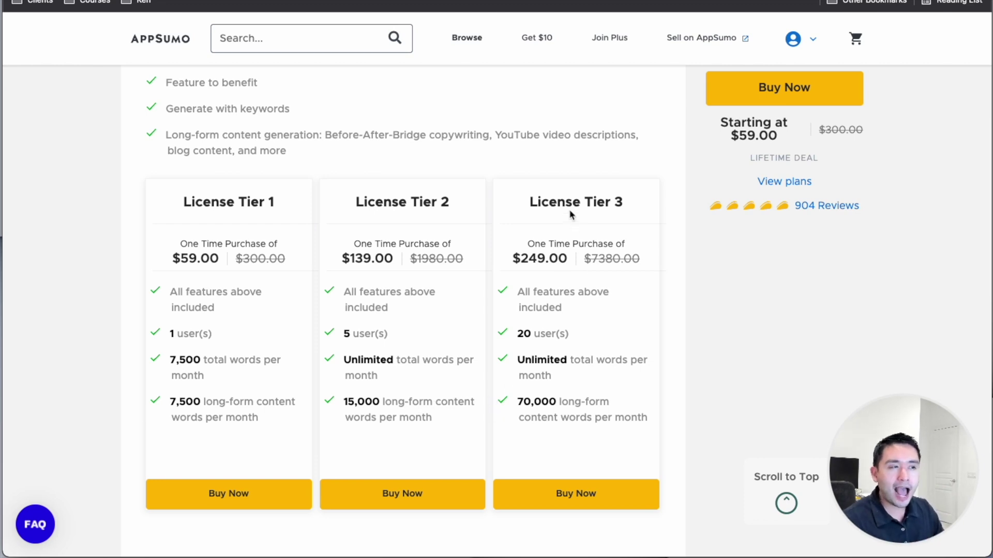
{"action": "left_click_drag", "start_coordinate": [538, 203], "coordinate": [624, 204]}
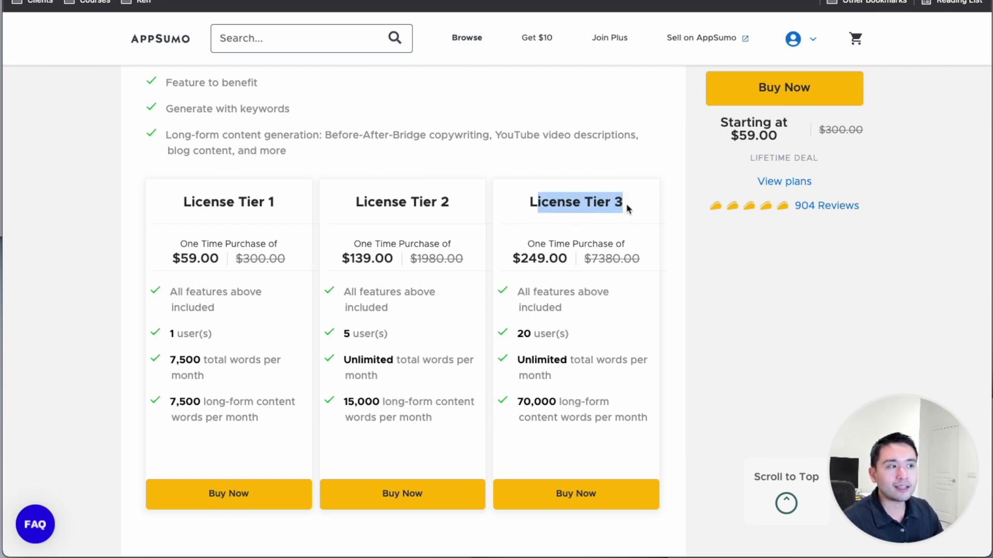
{"action": "left_click", "coordinate": [633, 216]}
{"action": "scroll", "coordinate": [619, 242], "scroll_direction": "down", "scroll_amount": 1}
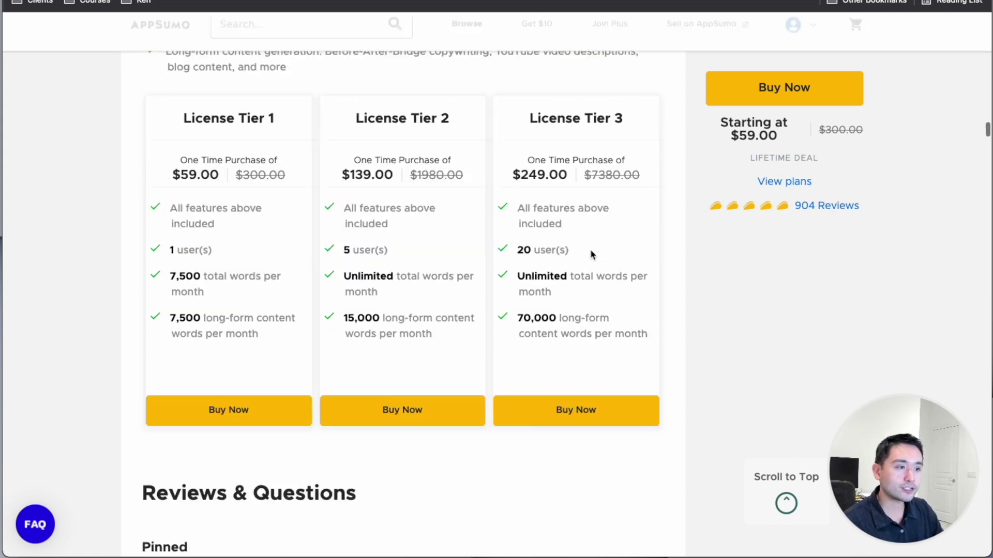
{"action": "scroll", "coordinate": [589, 253], "scroll_direction": "down", "scroll_amount": 2}
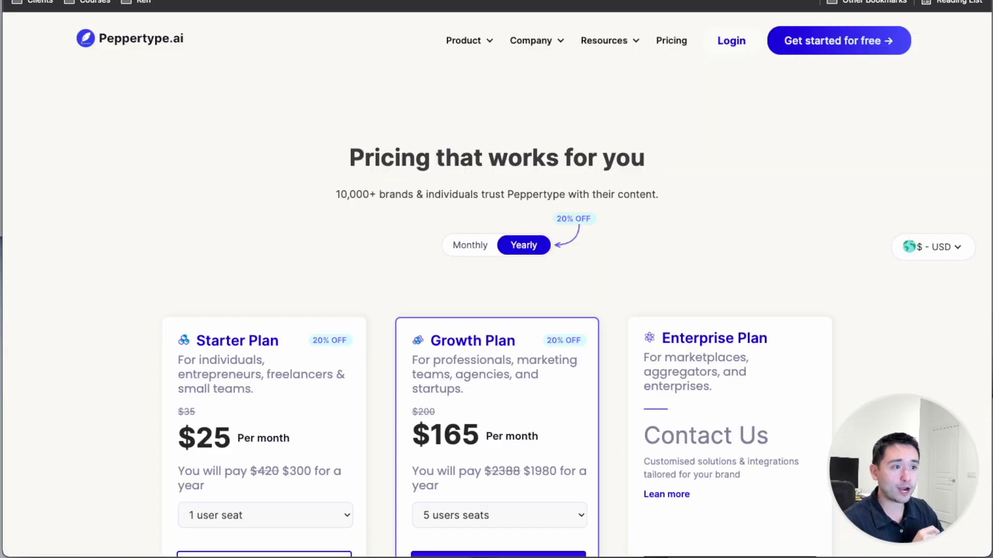
{"action": "scroll", "coordinate": [346, 222], "scroll_direction": "down", "scroll_amount": 1}
Step: Show monthly pricing, highlight Starter's Unlimited Content Generation, and keep Growth at 5 seats
{"action": "left_click", "coordinate": [472, 219]}
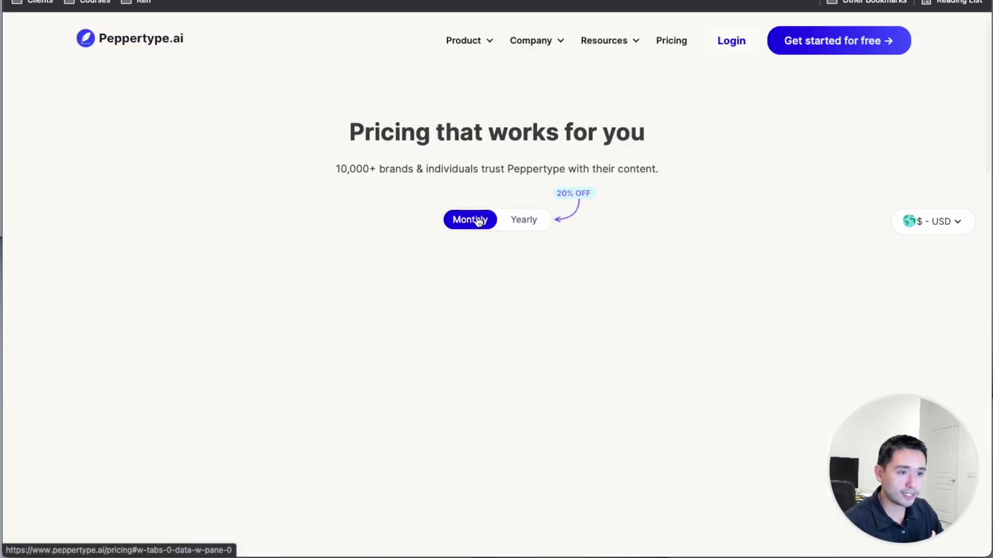
{"action": "scroll", "coordinate": [380, 228], "scroll_direction": "down", "scroll_amount": 3}
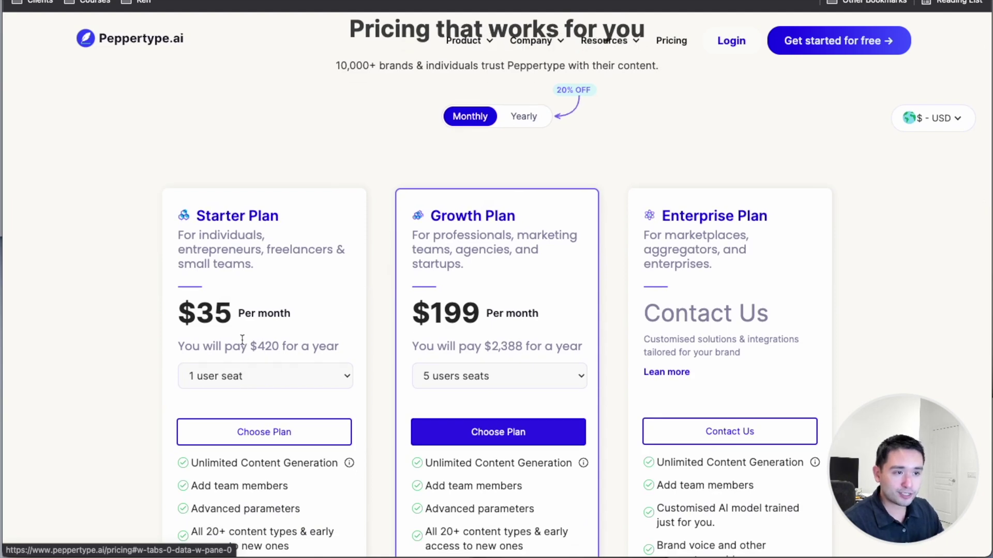
{"action": "scroll", "coordinate": [273, 320], "scroll_direction": "down", "scroll_amount": 2}
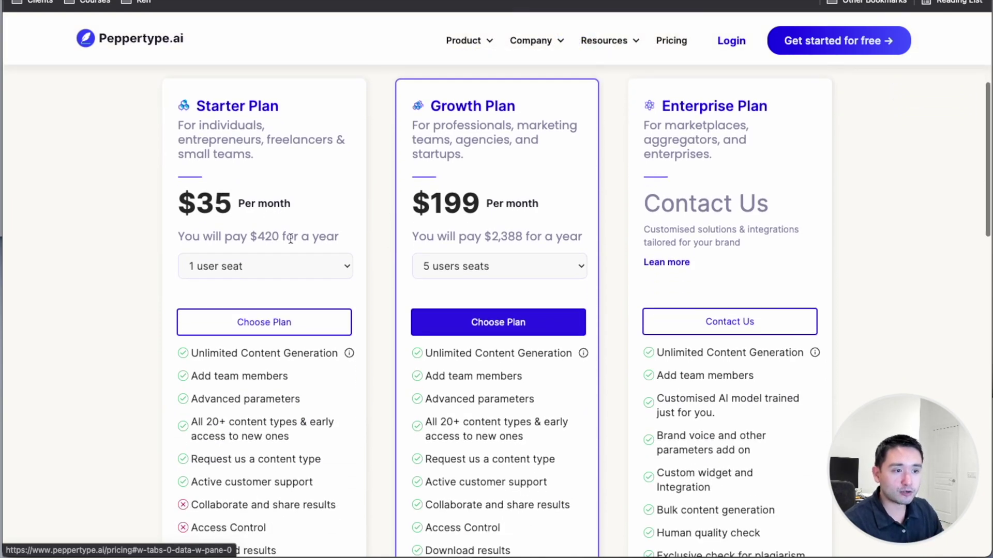
{"action": "scroll", "coordinate": [260, 307], "scroll_direction": "down", "scroll_amount": 1}
{"action": "left_click_drag", "start_coordinate": [207, 305], "coordinate": [324, 306]}
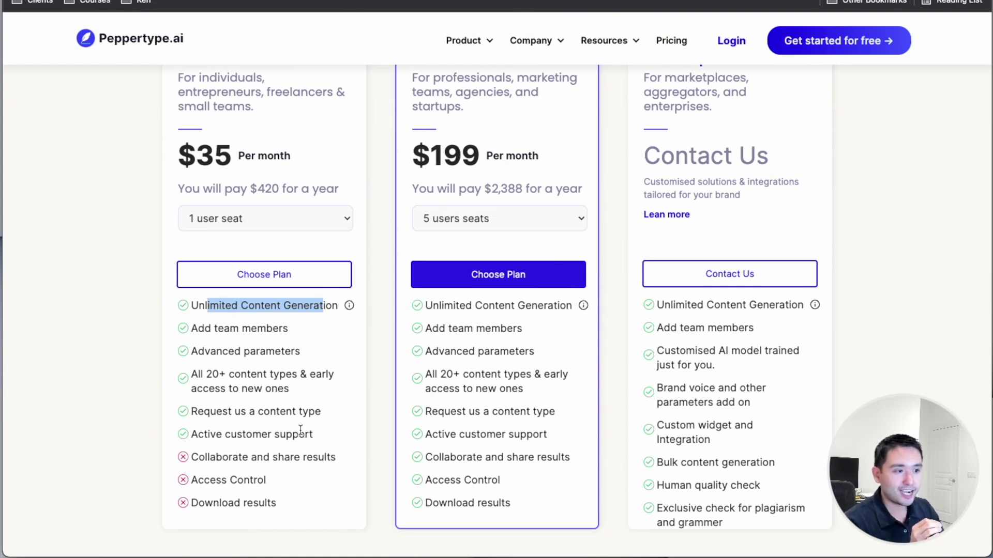
{"action": "scroll", "coordinate": [411, 218], "scroll_direction": "up", "scroll_amount": 1}
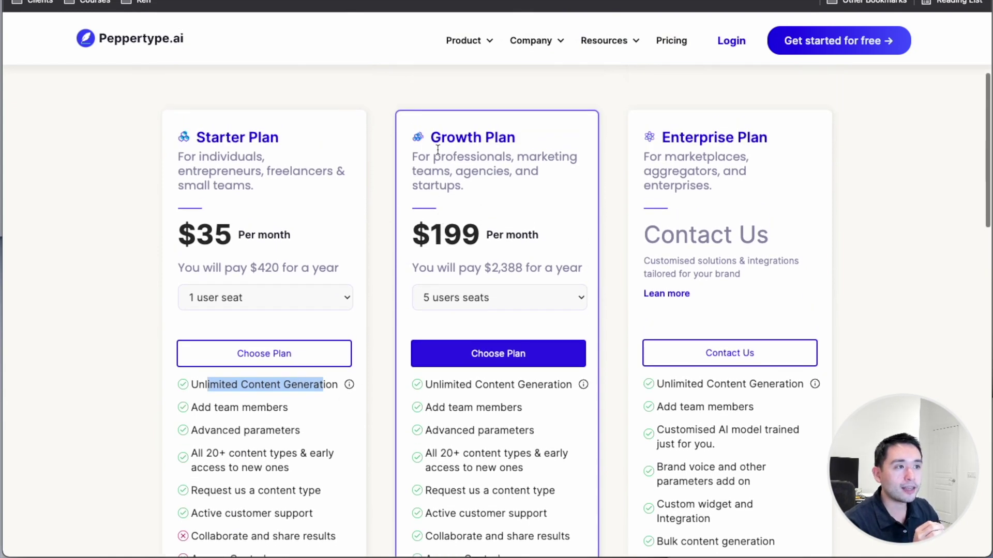
{"action": "left_click_drag", "start_coordinate": [443, 234], "coordinate": [549, 238]}
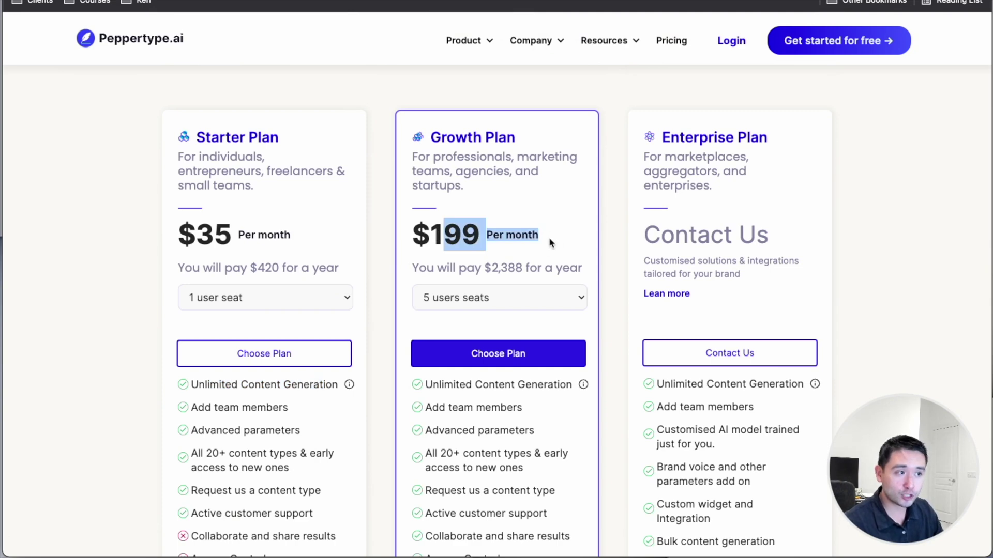
{"action": "scroll", "coordinate": [548, 237], "scroll_direction": "down", "scroll_amount": 1}
{"action": "left_click", "coordinate": [459, 281]}
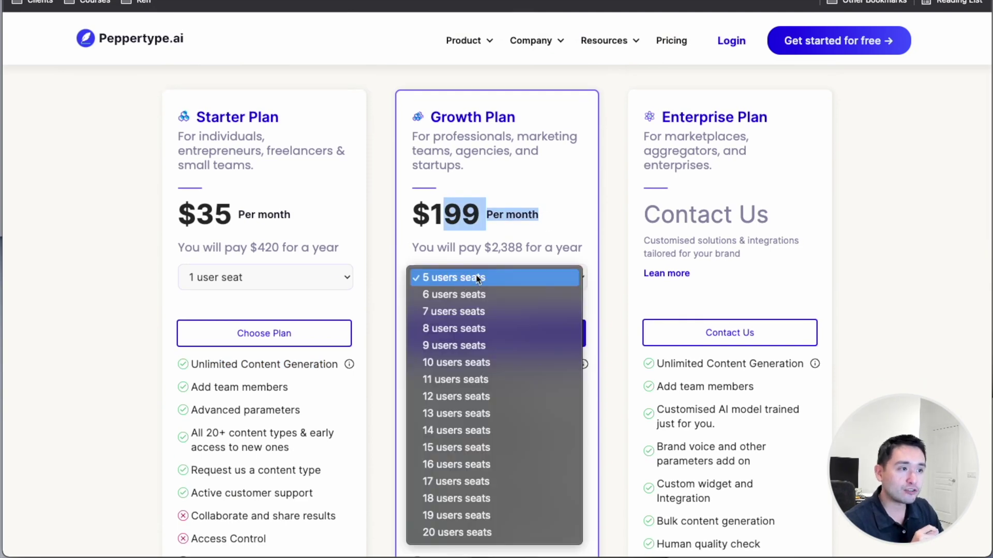
{"action": "left_click", "coordinate": [534, 273]}
{"action": "scroll", "coordinate": [513, 235], "scroll_direction": "down", "scroll_amount": 2}
{"action": "left_click_drag", "start_coordinate": [501, 295], "coordinate": [487, 482]}
Step: Highlight Growth's Unlimited Content Generation, Collaborate and share results, and Access Control, then revisit AppSumo
{"action": "left_click", "coordinate": [469, 318]}
{"action": "left_click_drag", "start_coordinate": [447, 276], "coordinate": [538, 282]}
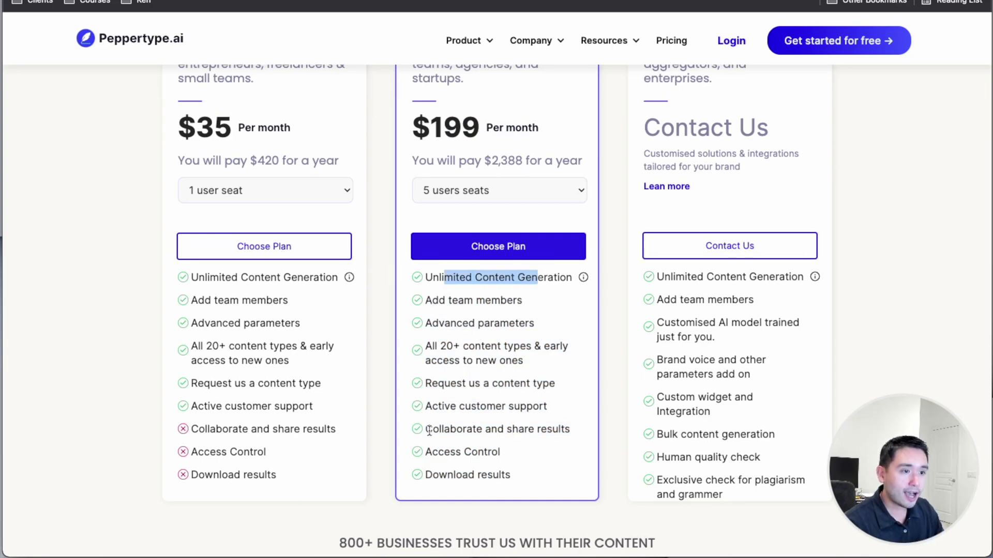
{"action": "left_click_drag", "start_coordinate": [426, 429], "coordinate": [574, 431]}
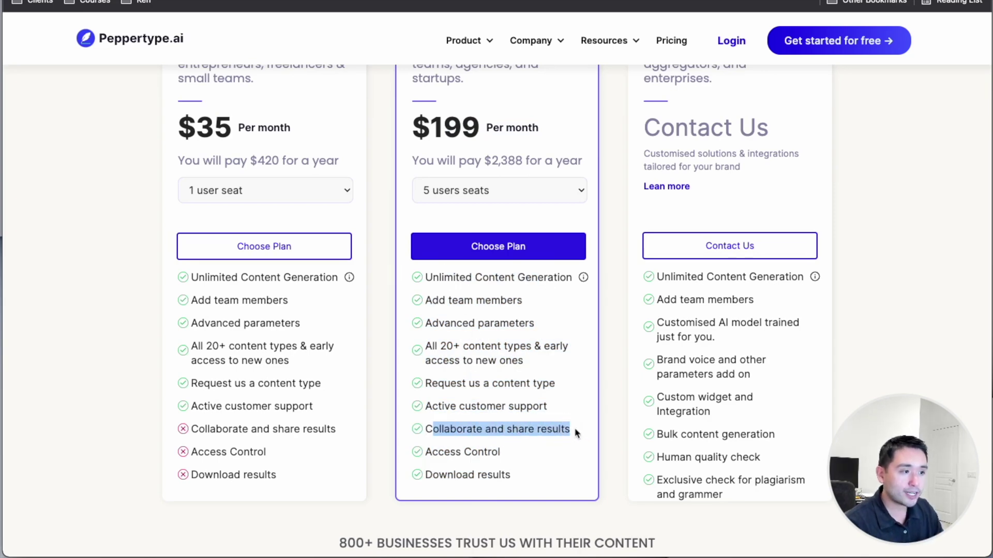
{"action": "mouse_move", "coordinate": [436, 453]}
{"action": "left_mouse_down"}
{"action": "mouse_move", "coordinate": [520, 469]}
{"action": "mouse_move", "coordinate": [434, 461]}
{"action": "left_mouse_up"}
{"action": "left_click", "coordinate": [443, 436]}
{"action": "scroll", "coordinate": [454, 443], "scroll_direction": "up", "scroll_amount": 5}
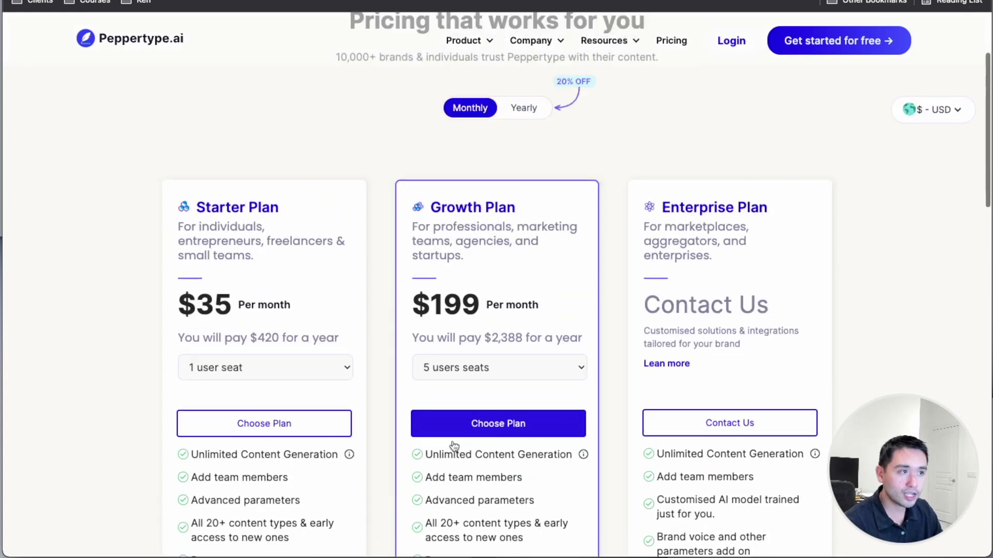
{"action": "scroll", "coordinate": [455, 442], "scroll_direction": "up", "scroll_amount": 1}
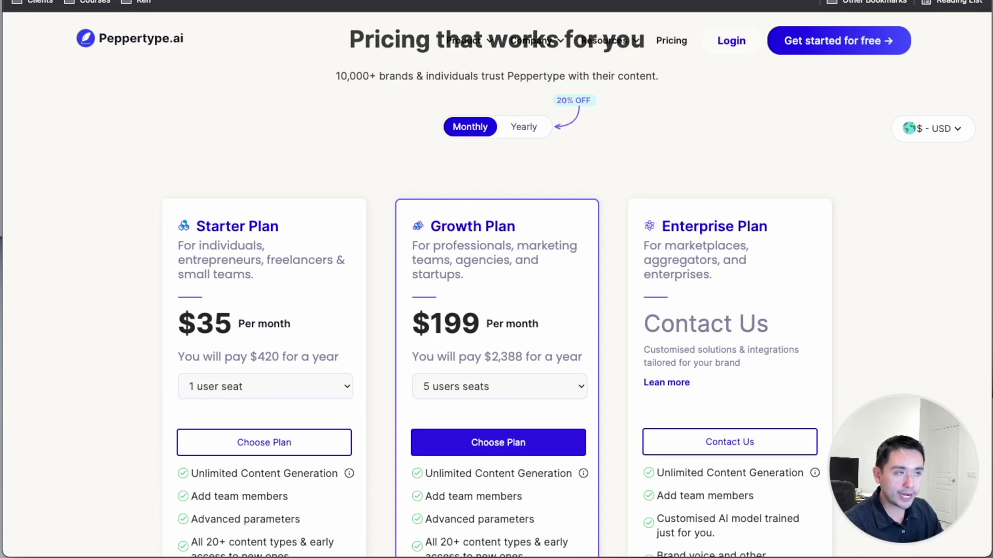
{"action": "left_click", "coordinate": [411, 1]}
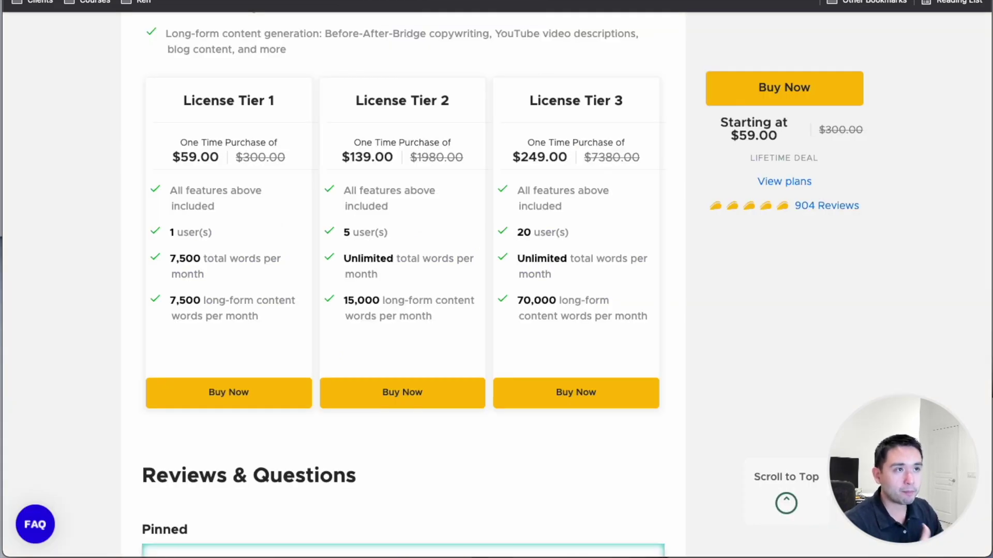
Step: Flip to Peppertype's pricing page and back to the AppSumo lifetime deal page
{"action": "left_click", "coordinate": [139, 1]}
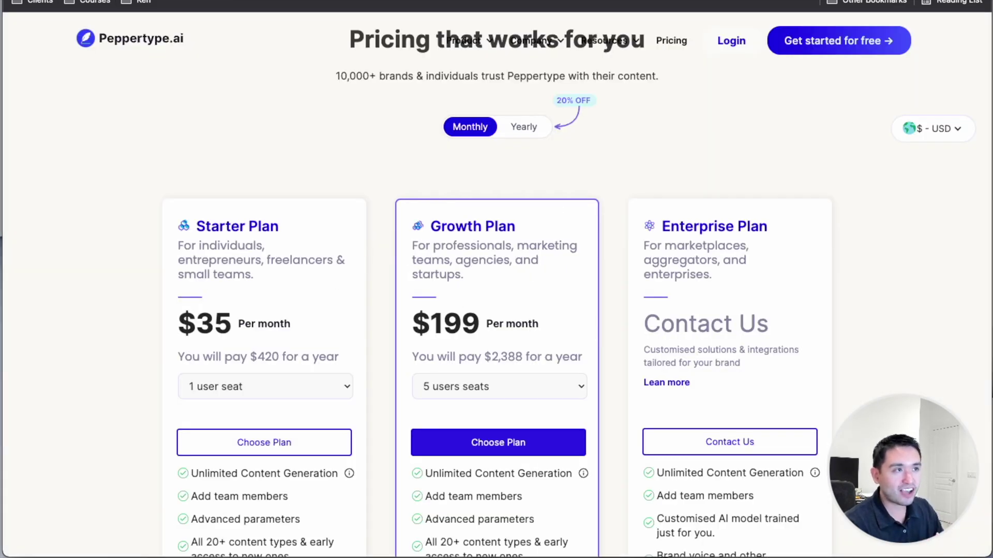
{"action": "key", "text": "ctrl+Tab"}
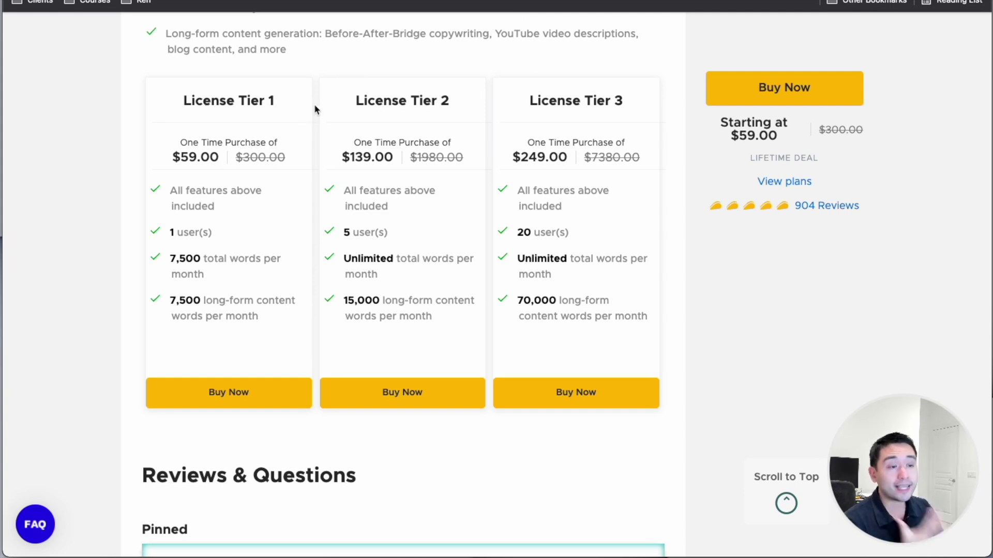
{"action": "scroll", "coordinate": [314, 110], "scroll_direction": "up", "scroll_amount": 2}
{"action": "scroll", "coordinate": [318, 112], "scroll_direction": "up", "scroll_amount": 3}
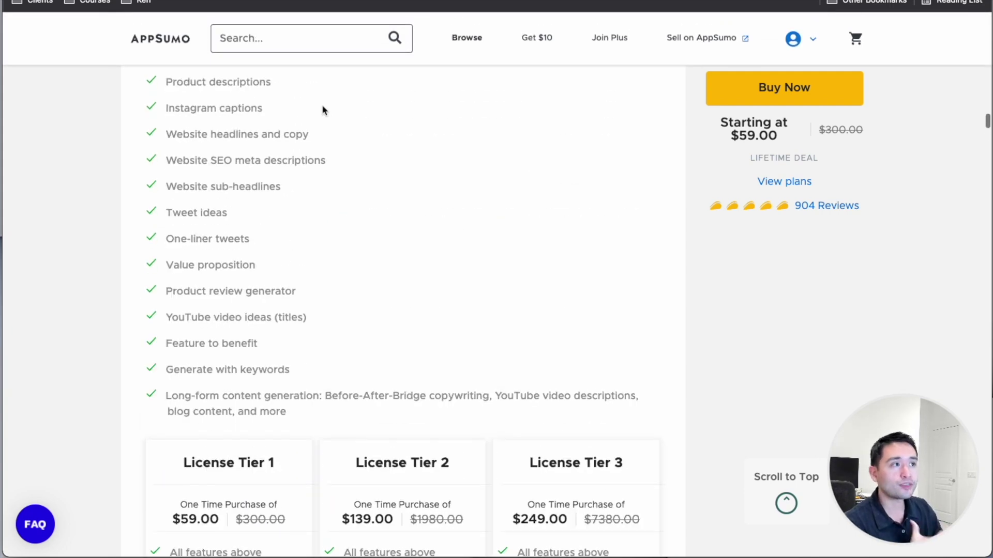
{"action": "scroll", "coordinate": [321, 113], "scroll_direction": "up", "scroll_amount": 2}
{"action": "scroll", "coordinate": [323, 114], "scroll_direction": "up", "scroll_amount": 3}
{"action": "scroll", "coordinate": [324, 114], "scroll_direction": "up", "scroll_amount": 5}
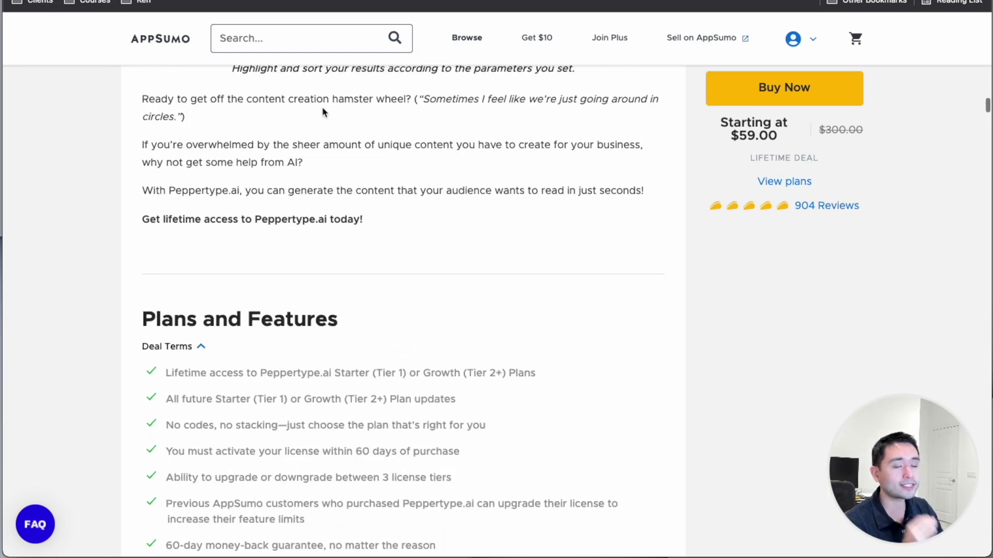
{"action": "scroll", "coordinate": [299, 122], "scroll_direction": "up", "scroll_amount": 3}
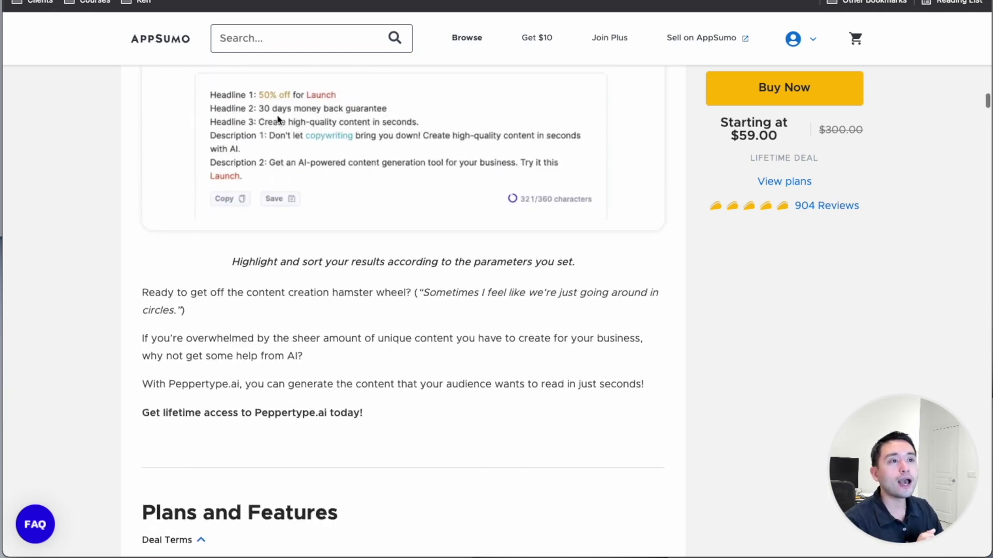
{"action": "scroll", "coordinate": [279, 118], "scroll_direction": "up", "scroll_amount": 4}
{"action": "scroll", "coordinate": [276, 116], "scroll_direction": "up", "scroll_amount": 1}
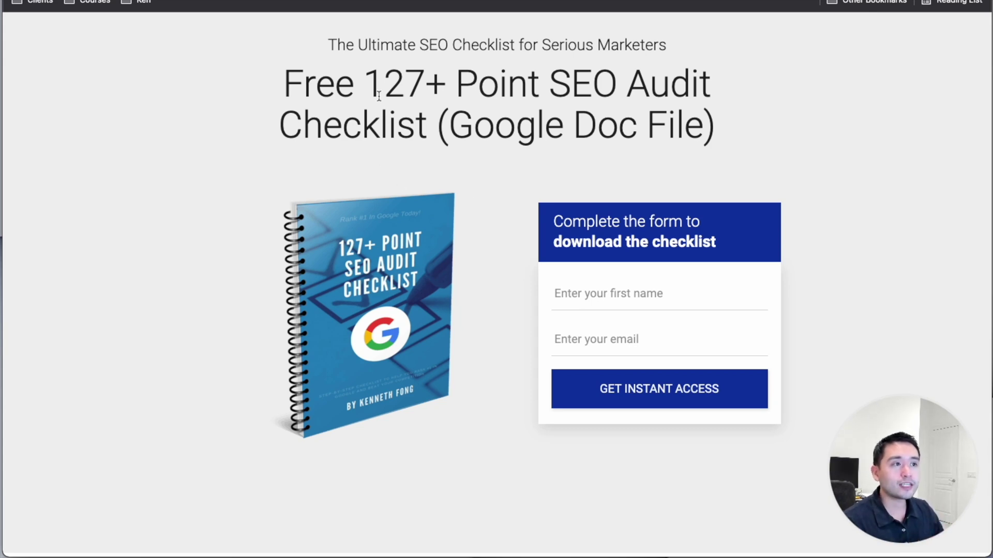
{"action": "left_click_drag", "start_coordinate": [373, 90], "coordinate": [427, 90]}
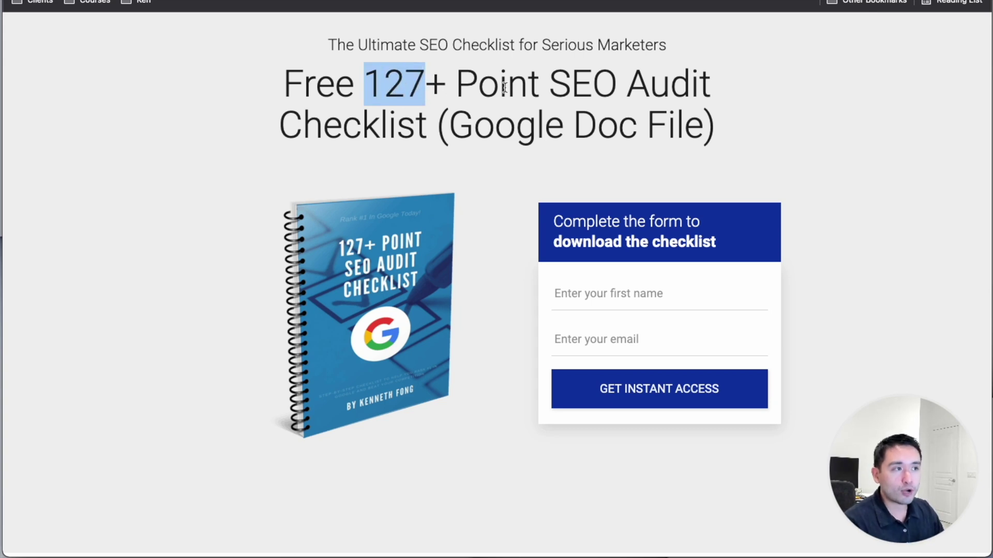